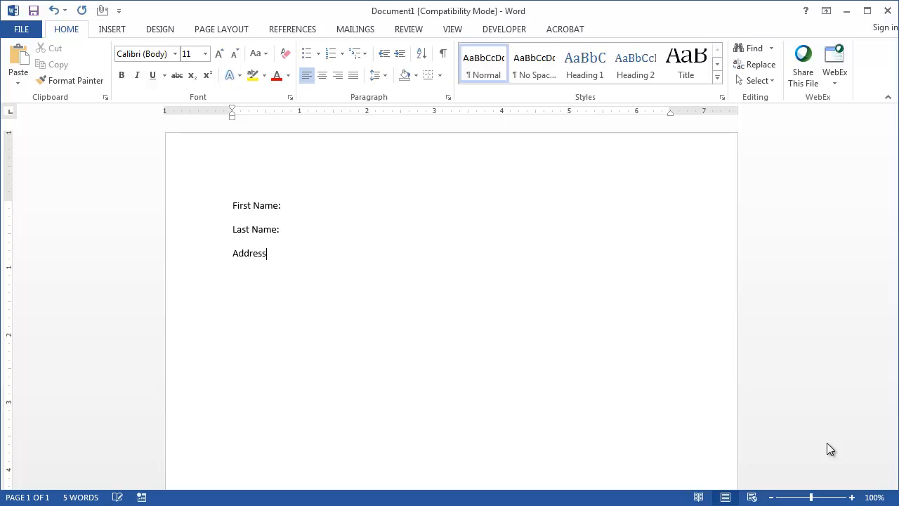
- Complete the "Address:" label and add a "City:" label on its own line below it
{"action": "type", "text": ":"}
{"action": "key", "text": "Return"}
{"action": "type", "text": "S"}
{"action": "key", "text": "BackSpace"}
{"action": "type", "text": "City:"}
{"action": "key", "text": "Return"}
{"action": "left_click", "coordinate": [296, 260]}
{"action": "left_click", "coordinate": [267, 278]}
{"action": "key", "text": "Return"}
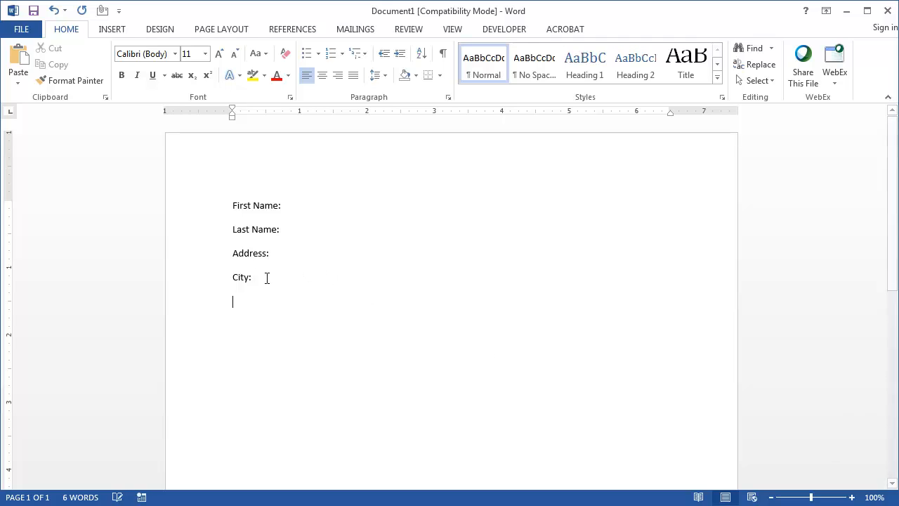
- Add the labels "State:", "Zip:", "Gender:", "Date:" and "Comments:" on separate lines below "City:"
{"action": "type", "text": "State:"}
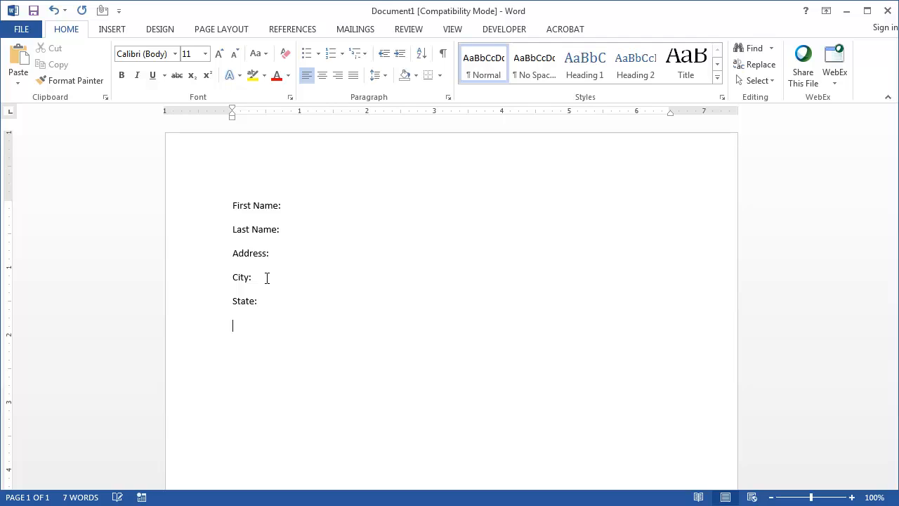
{"action": "key", "text": "Return"}
{"action": "type", "text": "Zip:"}
{"action": "key", "text": "Return"}
{"action": "type", "text": "Gender: Date: Comments:"}
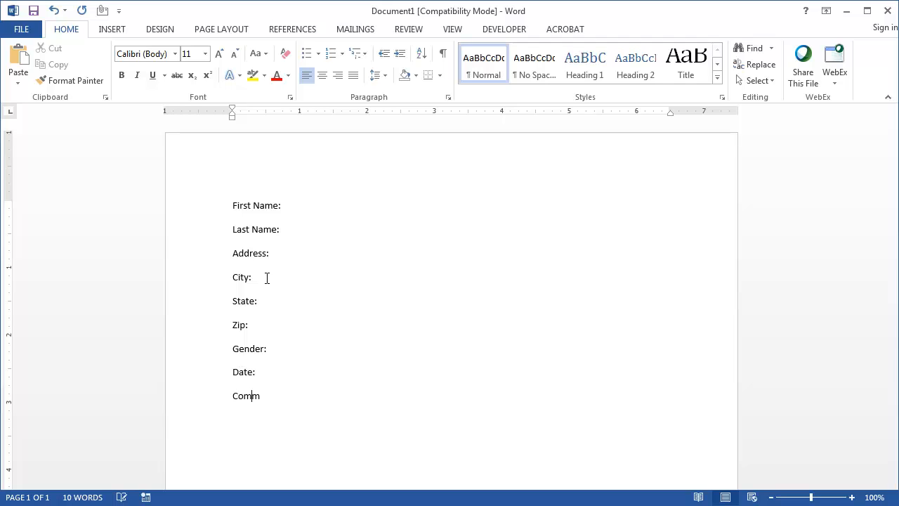
{"action": "key", "text": "Return"}
- In the ribbon customization options, switch the Developer tab off and back on, and apply the settings
{"action": "left_click", "coordinate": [443, 30]}
{"action": "left_click", "coordinate": [413, 31]}
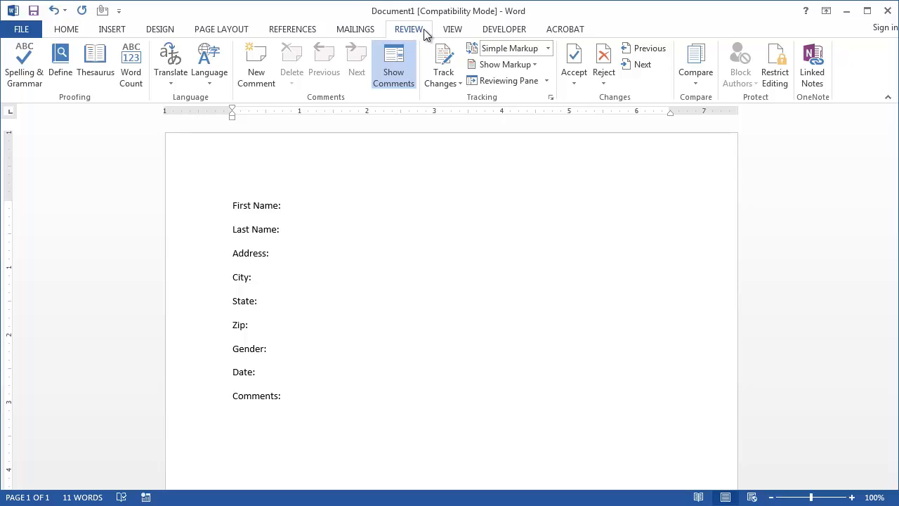
{"action": "right_click", "coordinate": [424, 28]}
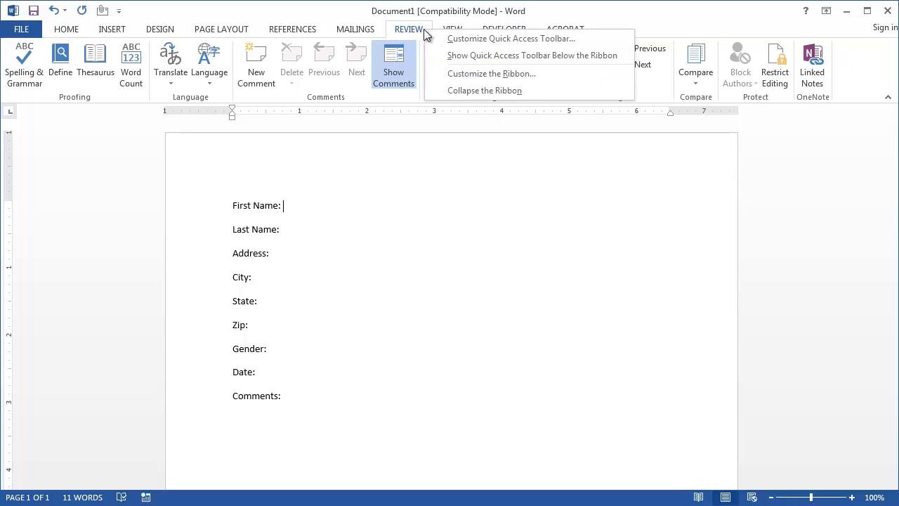
{"action": "left_click", "coordinate": [463, 76]}
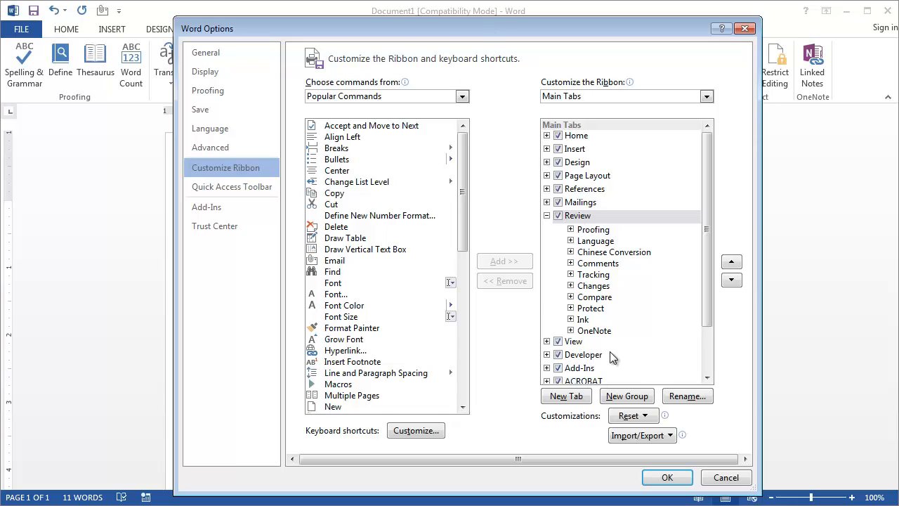
{"action": "left_click", "coordinate": [559, 359]}
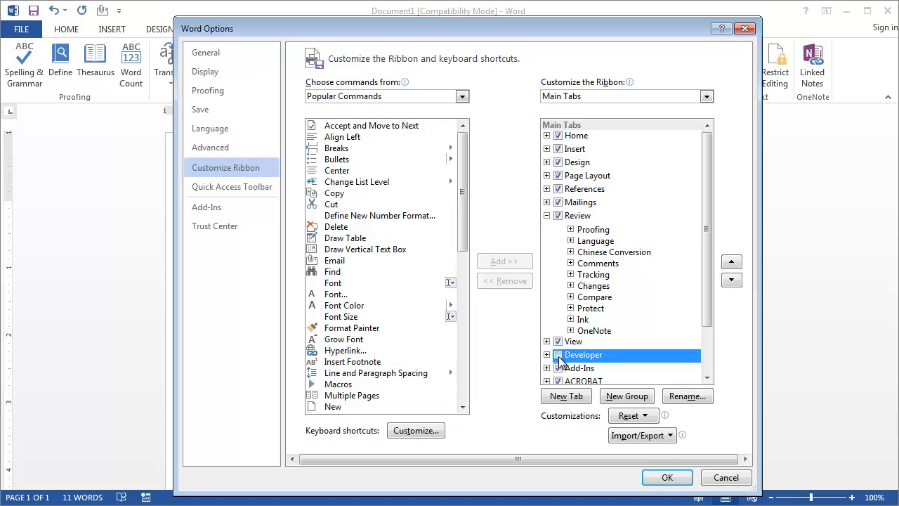
{"action": "left_click", "coordinate": [558, 355]}
{"action": "left_click", "coordinate": [667, 476]}
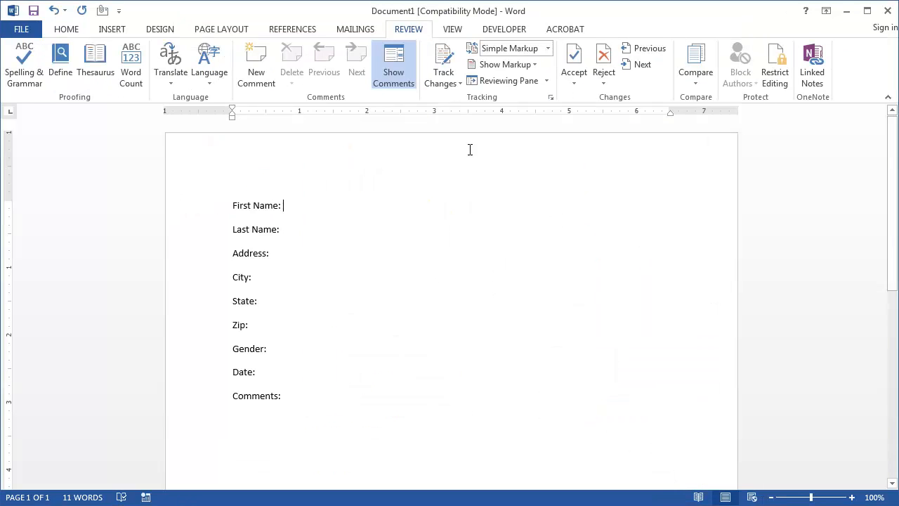
- Insert a plain text content control after "First Name:" and turn on Design Mode
{"action": "left_click", "coordinate": [490, 31]}
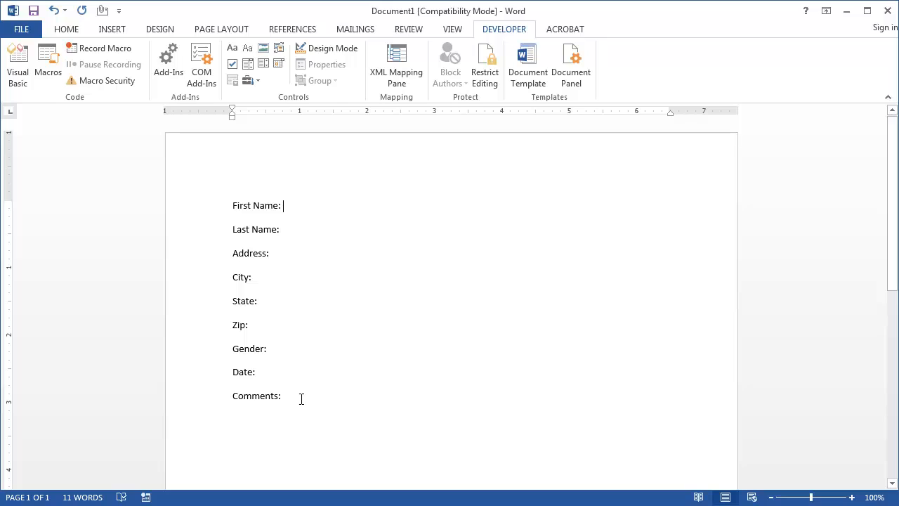
{"action": "left_click", "coordinate": [250, 49]}
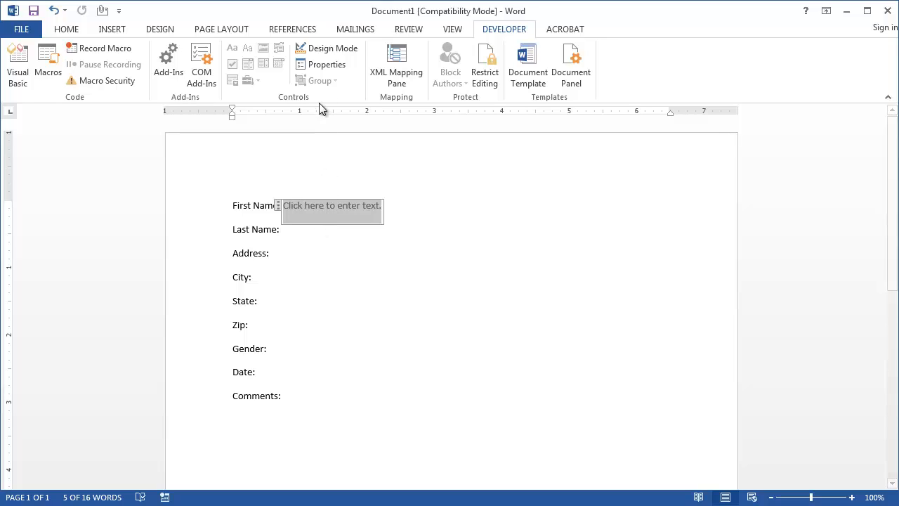
{"action": "left_click", "coordinate": [324, 49]}
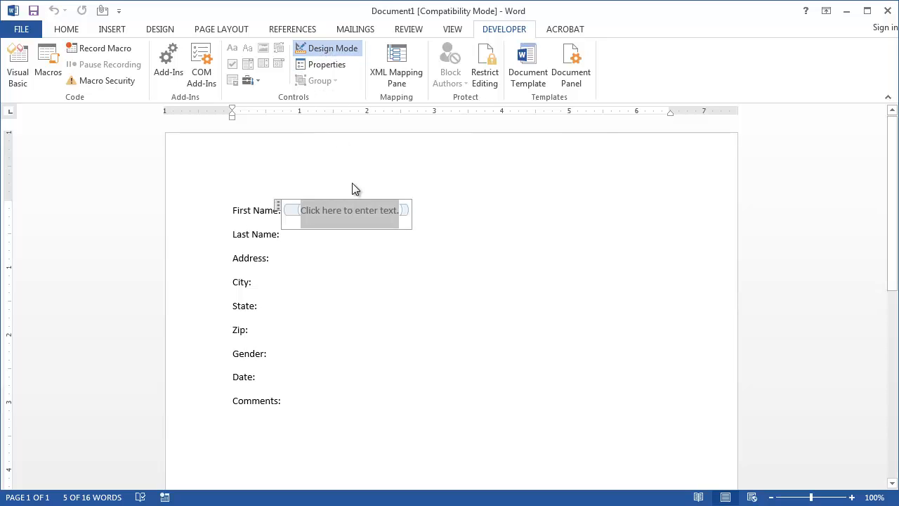
- Replace the placeholder text of the First Name content control with "Enter first name", without a period
{"action": "left_click", "coordinate": [327, 214]}
{"action": "left_click_drag", "start_coordinate": [302, 210], "coordinate": [391, 213]}
{"action": "type", "text": "Enter First Na."}
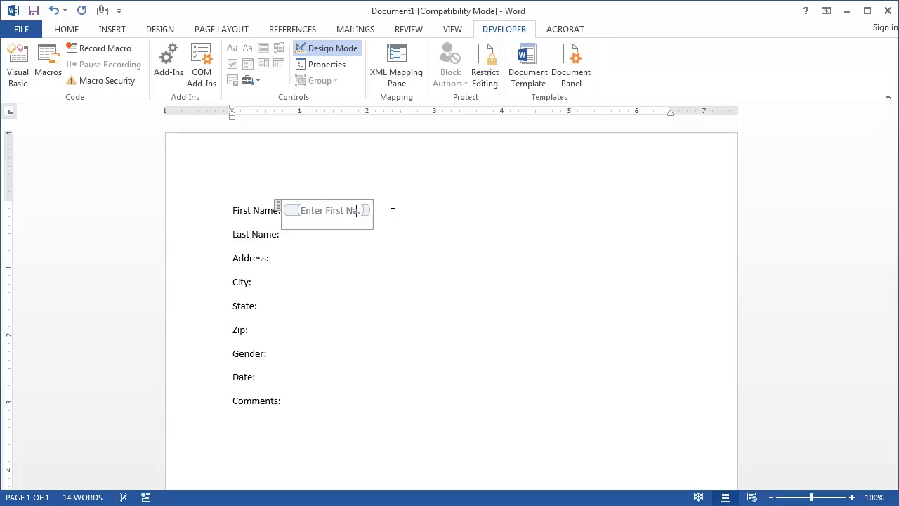
{"action": "key", "text": "BackSpace"}
{"action": "key", "text": "BackSpace"}
{"action": "key", "text": "BackSpace"}
{"action": "key", "text": "BackSpace"}
{"action": "key", "text": "BackSpace"}
{"action": "key", "text": "BackSpace"}
{"action": "key", "text": "BackSpace"}
{"action": "key", "text": "BackSpace"}
{"action": "type", "text": "first "}
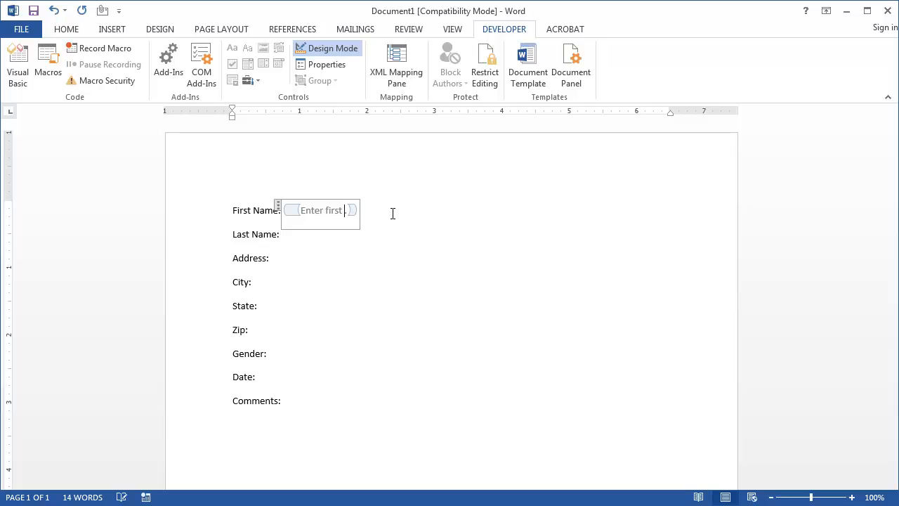
{"action": "type", "text": "name"}
{"action": "key", "text": "Delete"}
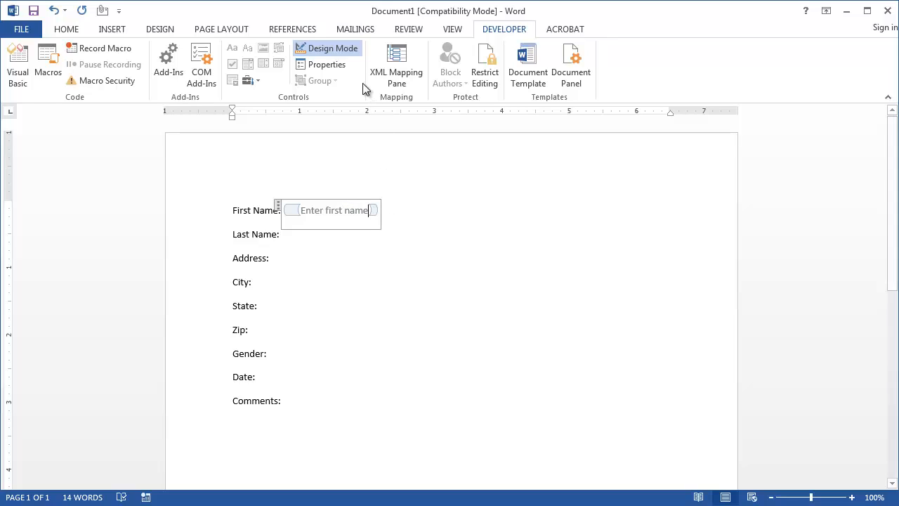
{"action": "left_click", "coordinate": [321, 65]}
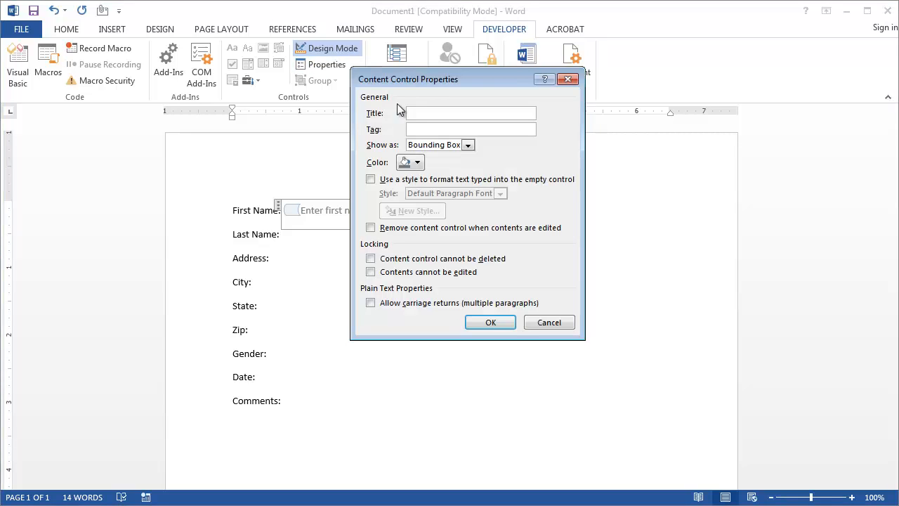
{"action": "left_click_drag", "start_coordinate": [431, 80], "coordinate": [554, 81]}
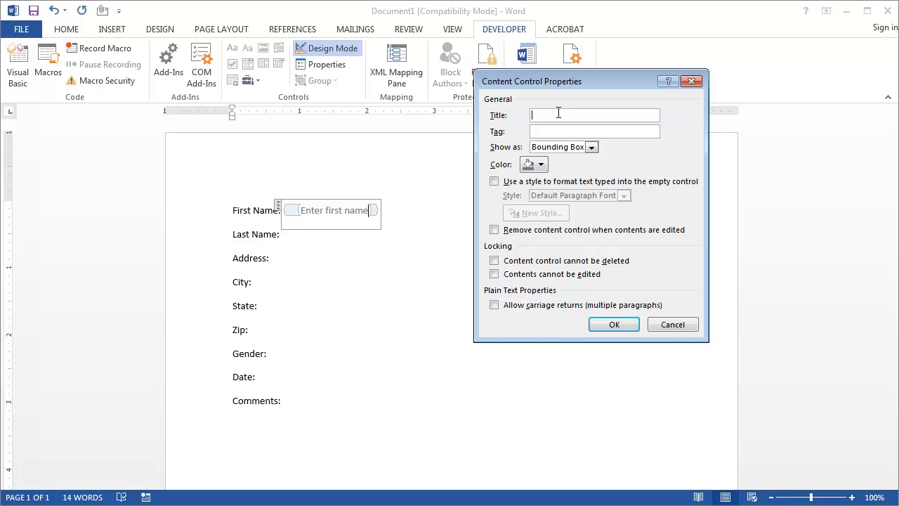
{"action": "type", "text": "FNAME"}
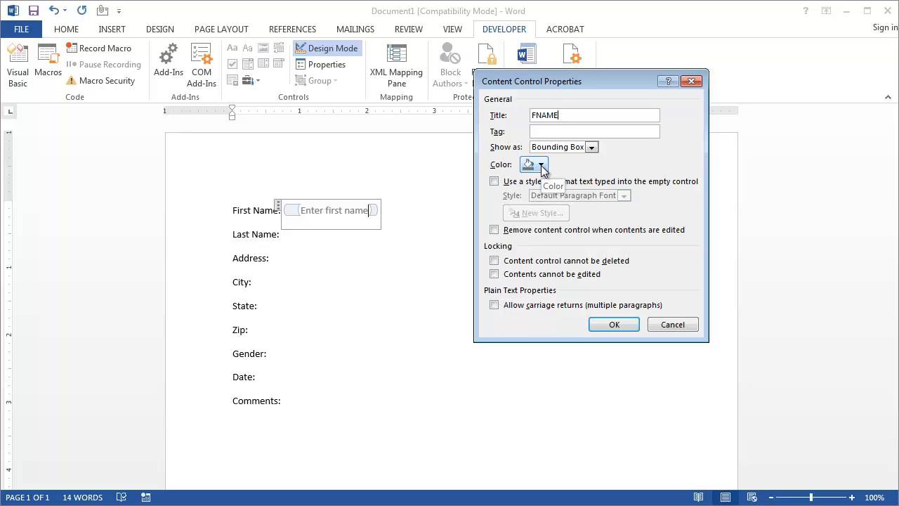
{"action": "left_click", "coordinate": [592, 147]}
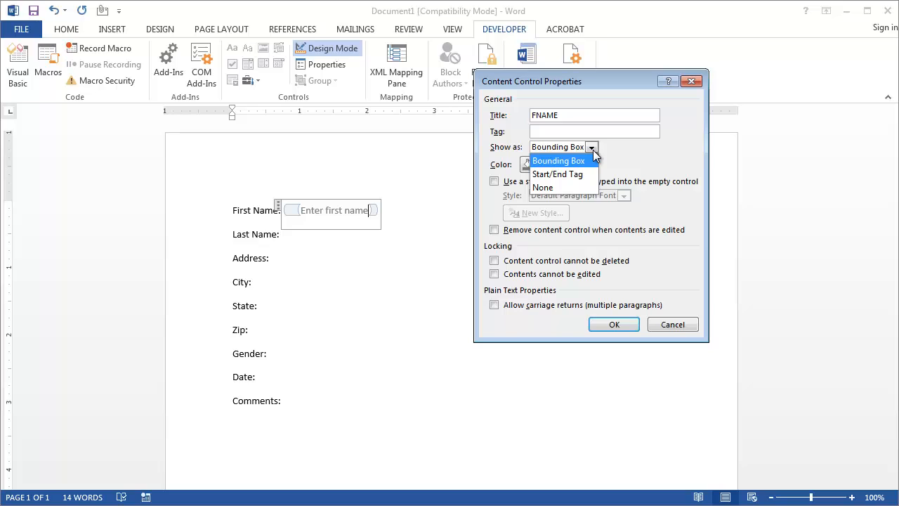
{"action": "left_click", "coordinate": [593, 149]}
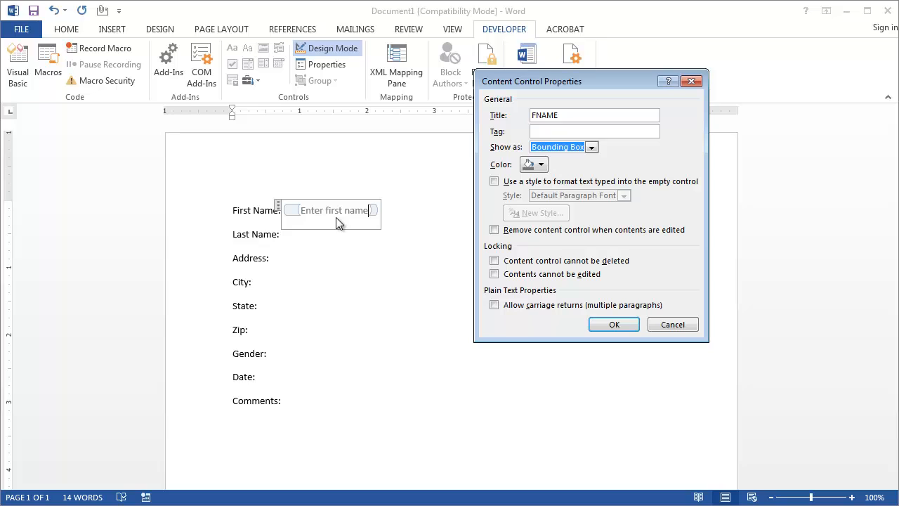
{"action": "left_click", "coordinate": [667, 326]}
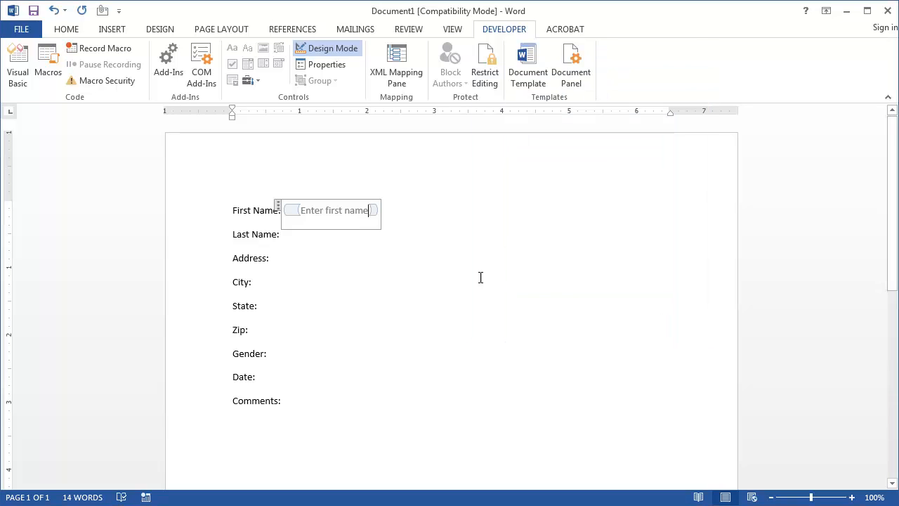
- Add a plain text content control after "Last Name:" with the placeholder "Enter last name", separated from the label by a space
{"action": "left_click", "coordinate": [292, 237]}
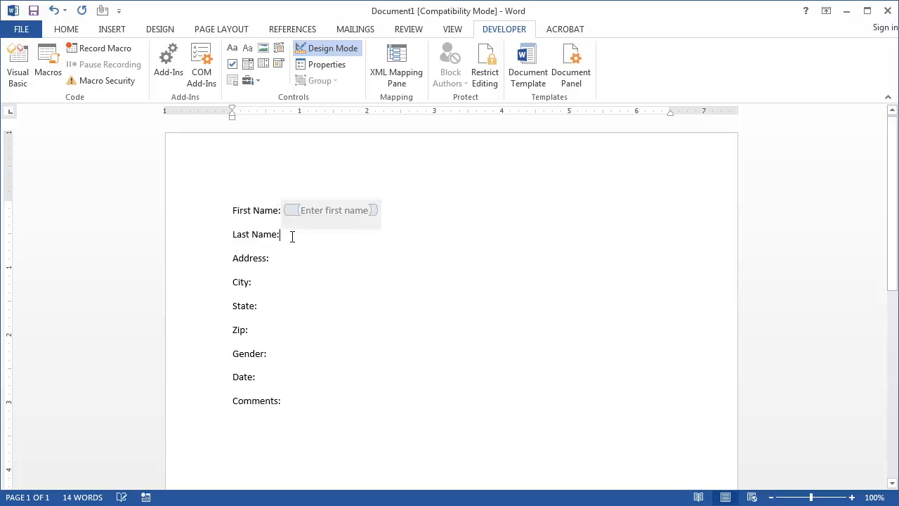
{"action": "left_click", "coordinate": [248, 49]}
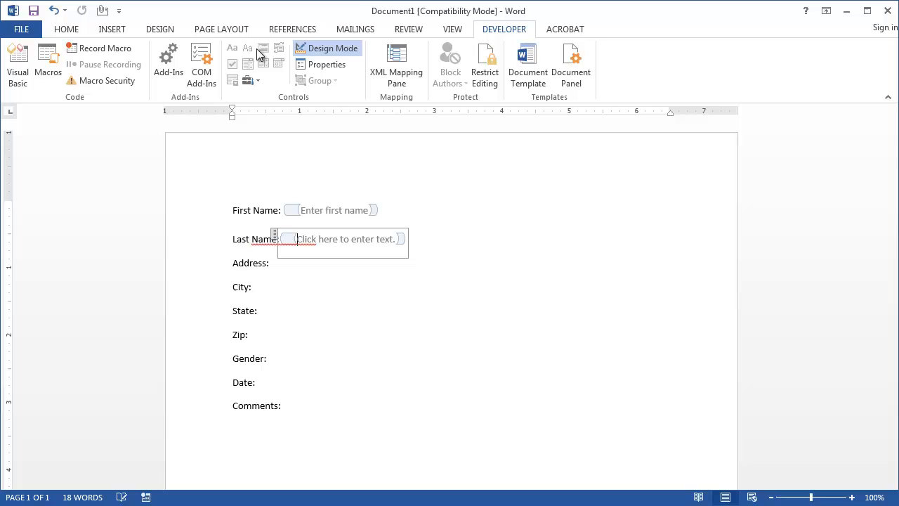
{"action": "double_click", "coordinate": [352, 239]}
{"action": "left_click", "coordinate": [331, 240]}
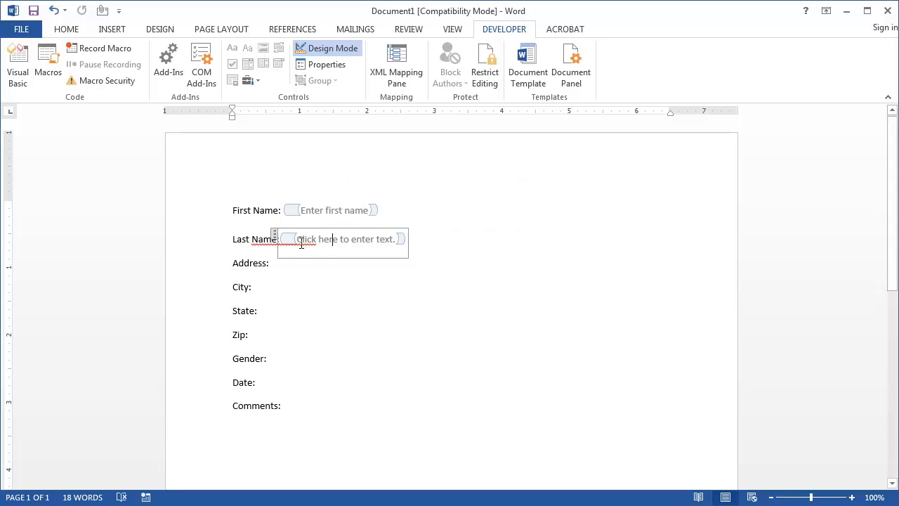
{"action": "left_click", "coordinate": [298, 242]}
{"action": "left_click_drag", "start_coordinate": [349, 242], "coordinate": [386, 241]}
{"action": "type", "text": "Enter "}
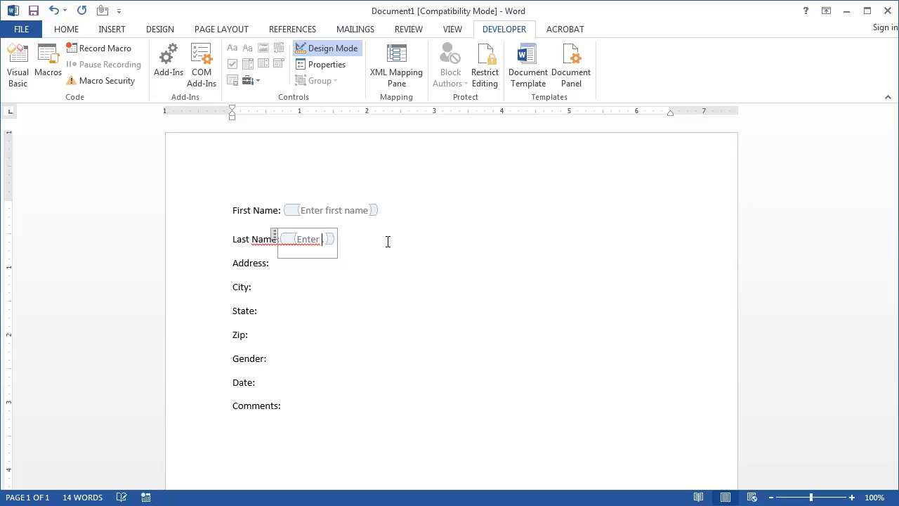
{"action": "type", "text": "last name."}
{"action": "key", "text": "BackSpace"}
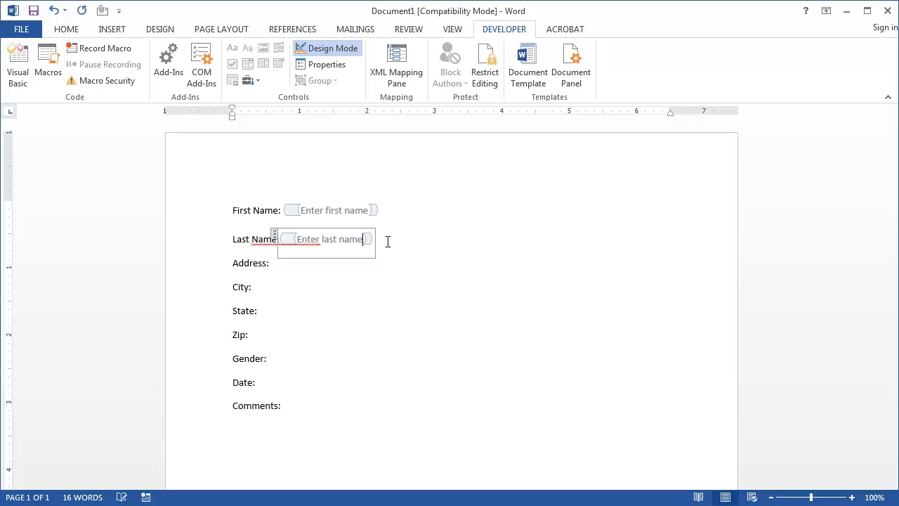
{"action": "left_click", "coordinate": [273, 233]}
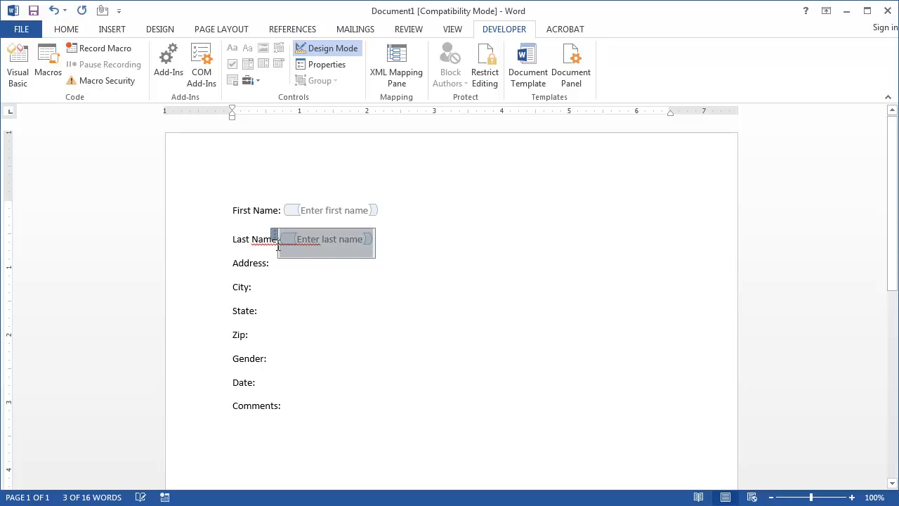
{"action": "left_click", "coordinate": [278, 243]}
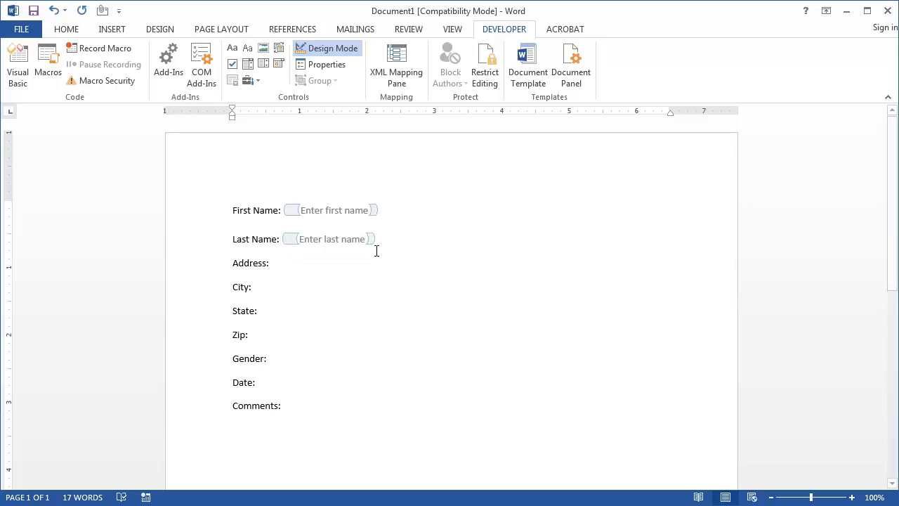
- Add a plain text content control after "Address:" with the placeholder "Enter address"
{"action": "left_click", "coordinate": [298, 265]}
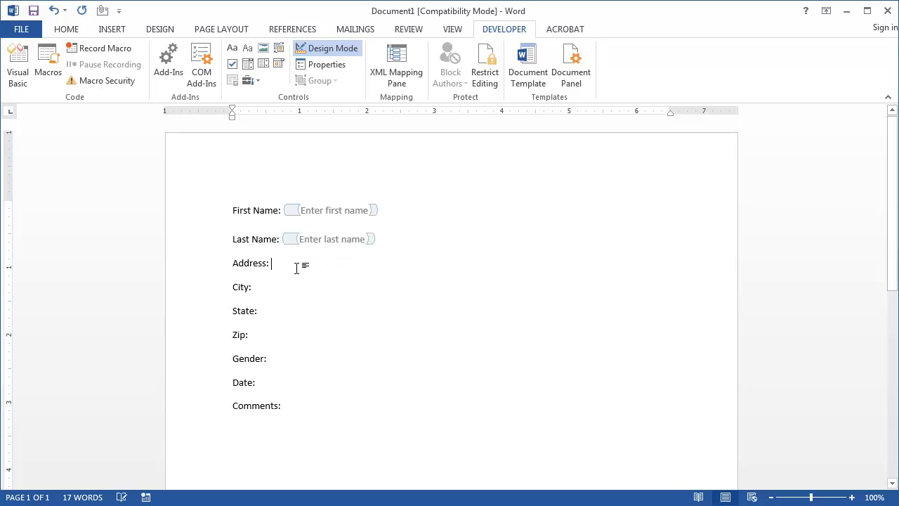
{"action": "left_click", "coordinate": [247, 49]}
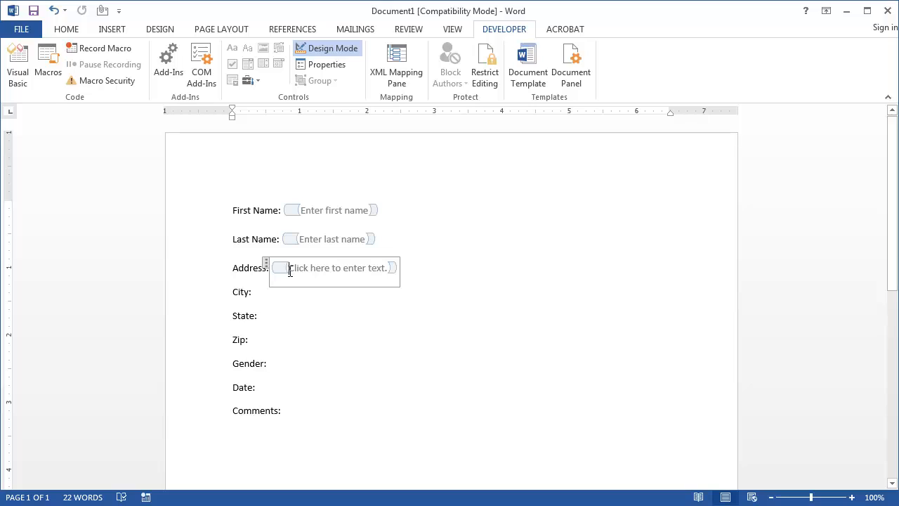
{"action": "left_click_drag", "start_coordinate": [287, 265], "coordinate": [377, 272]}
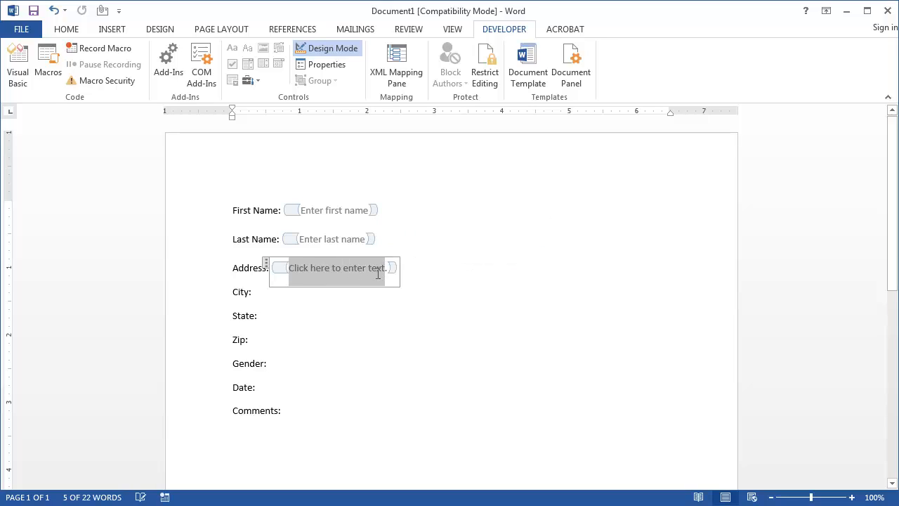
{"action": "key", "text": "Delete"}
{"action": "type", "text": "Enter address"}
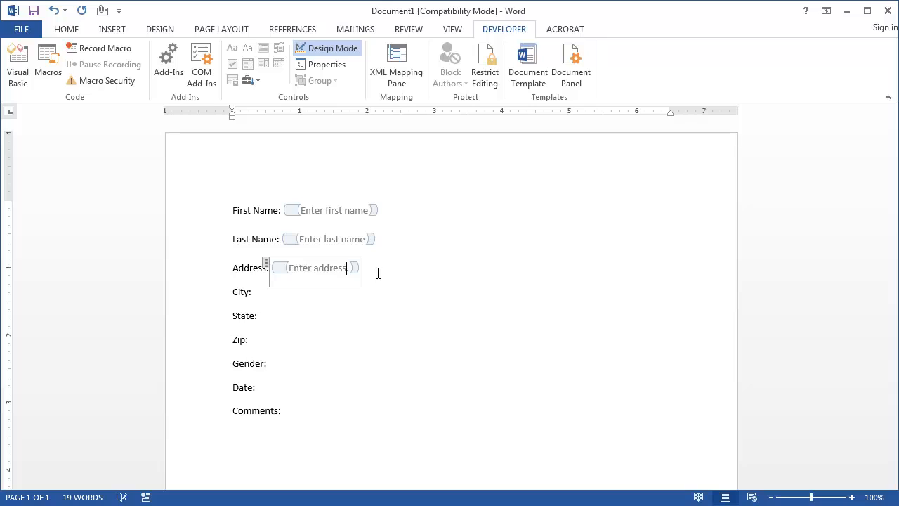
{"action": "key", "text": "BackSpace"}
{"action": "type", "text": "ss"}
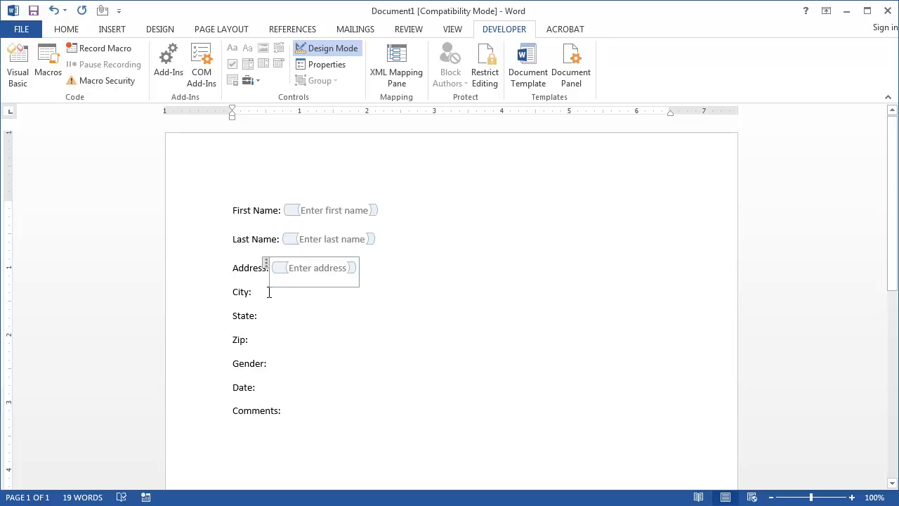
- Add a plain text content control after "City:" with the placeholder "Enter city", without a period
{"action": "left_click", "coordinate": [269, 292]}
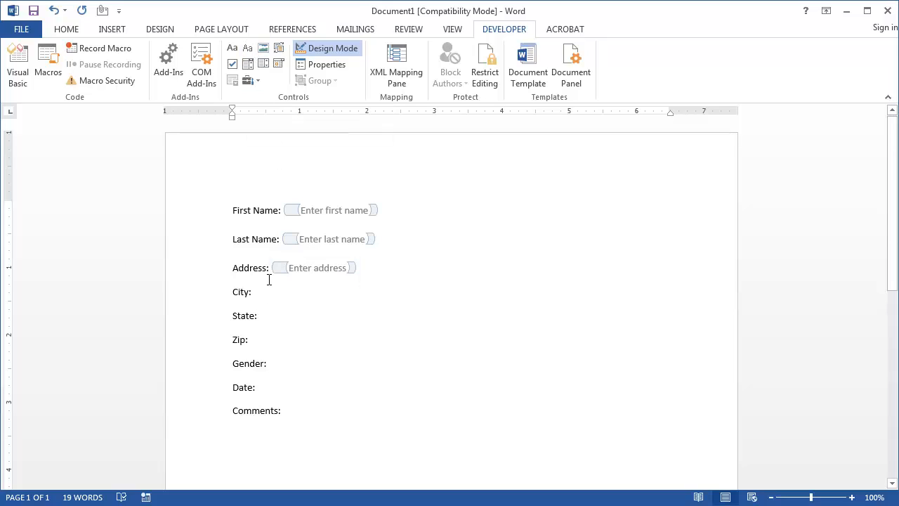
{"action": "left_click", "coordinate": [249, 51]}
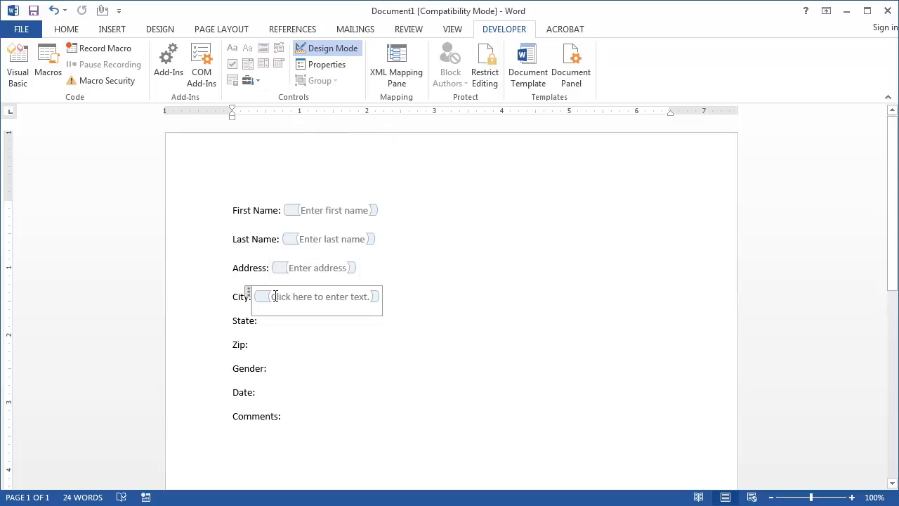
{"action": "left_click_drag", "start_coordinate": [272, 296], "coordinate": [359, 295]}
{"action": "key", "text": "Delete"}
{"action": "type", "text": "Enter Ci"}
{"action": "key", "text": "BackSpace"}
{"action": "key", "text": "BackSpace"}
{"action": "key", "text": "BackSpace"}
{"action": "key", "text": "BackSpace"}
{"action": "key", "text": "BackSpace"}
{"action": "key", "text": "BackSpace"}
{"action": "key", "text": "BackSpace"}
{"action": "key", "text": "BackSpace"}
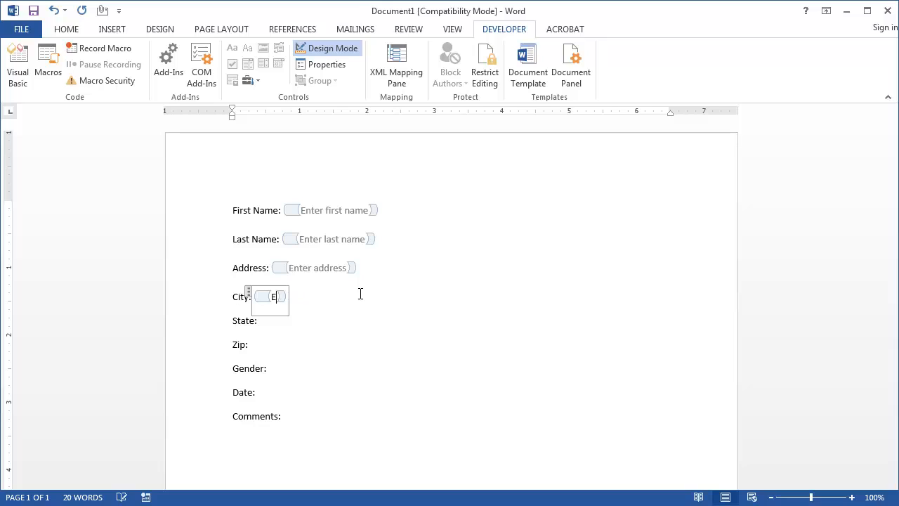
{"action": "left_click_drag", "start_coordinate": [277, 297], "coordinate": [358, 299]}
{"action": "type", "text": "Enter city."}
{"action": "key", "text": "BackSpace"}
- Add a plain text content control after "State:" with the placeholder "Enter state"
{"action": "left_click", "coordinate": [283, 323]}
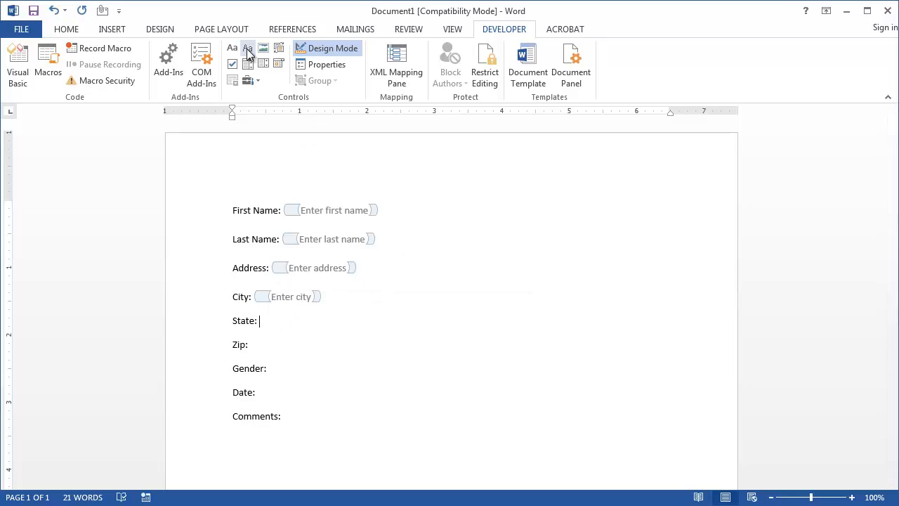
{"action": "left_click", "coordinate": [247, 48]}
{"action": "left_click_drag", "start_coordinate": [278, 325], "coordinate": [363, 321]}
{"action": "type", "text": "Enter state"}
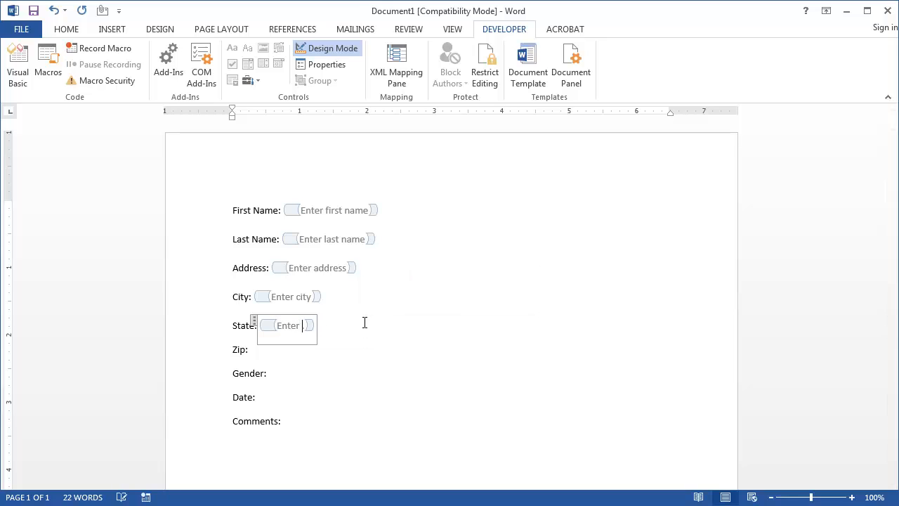
- Add a plain text content control after "Zip:" with the placeholder "Enter zip"
{"action": "left_click", "coordinate": [257, 350]}
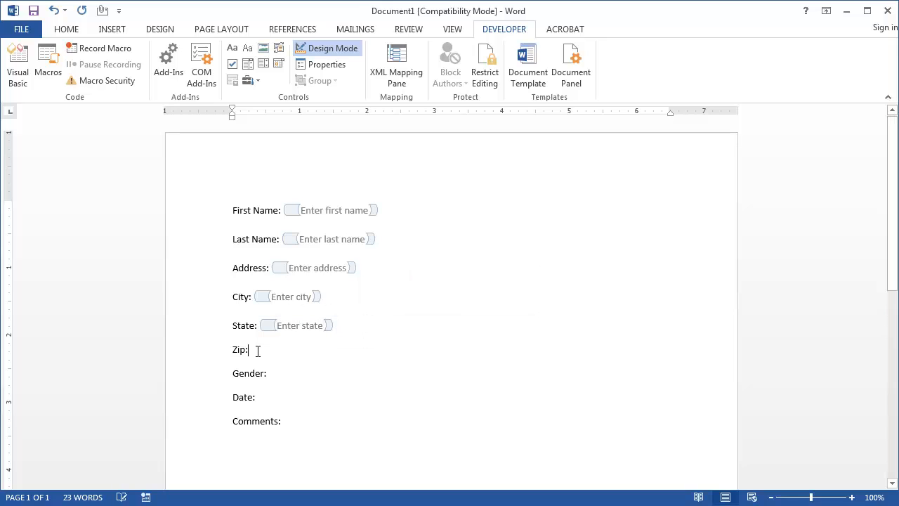
{"action": "left_click", "coordinate": [247, 48]}
{"action": "left_click_drag", "start_coordinate": [270, 354], "coordinate": [352, 348]}
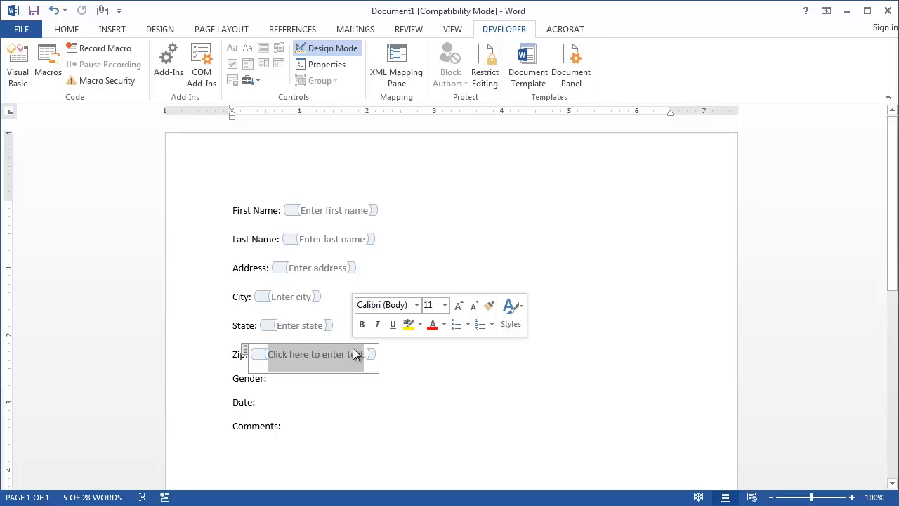
{"action": "type", "text": "Enter zip"}
- Add the lines "Male" and "Female" below "Gender:"
{"action": "left_click", "coordinate": [287, 378]}
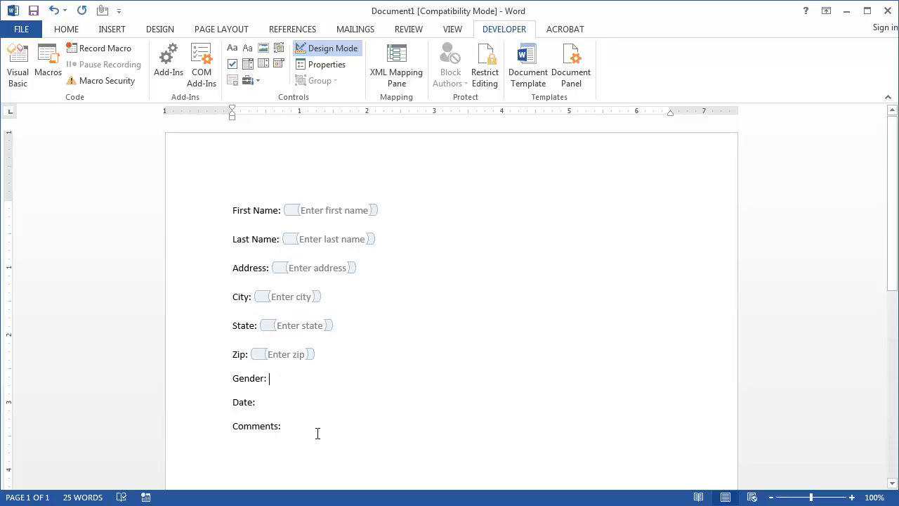
{"action": "key", "text": "Return"}
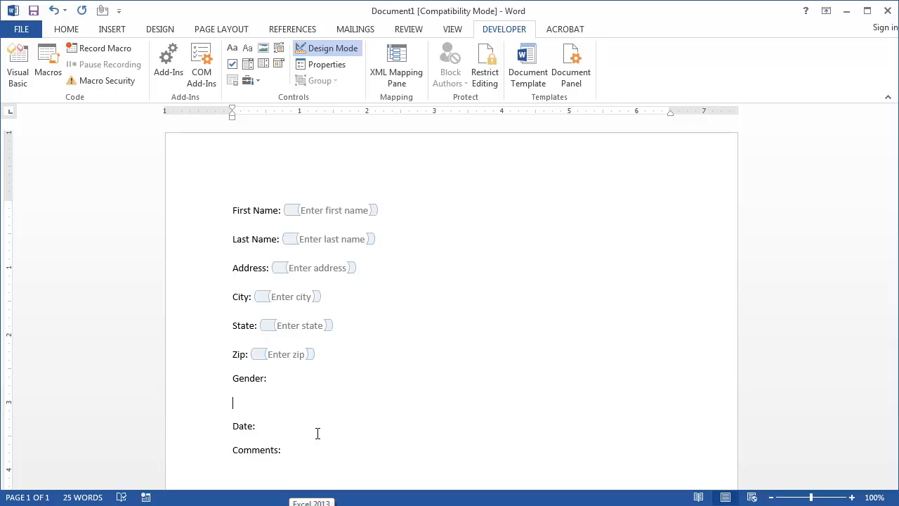
{"action": "type", "text": "Male"}
{"action": "key", "text": "Return"}
{"action": "type", "text": "Female"}
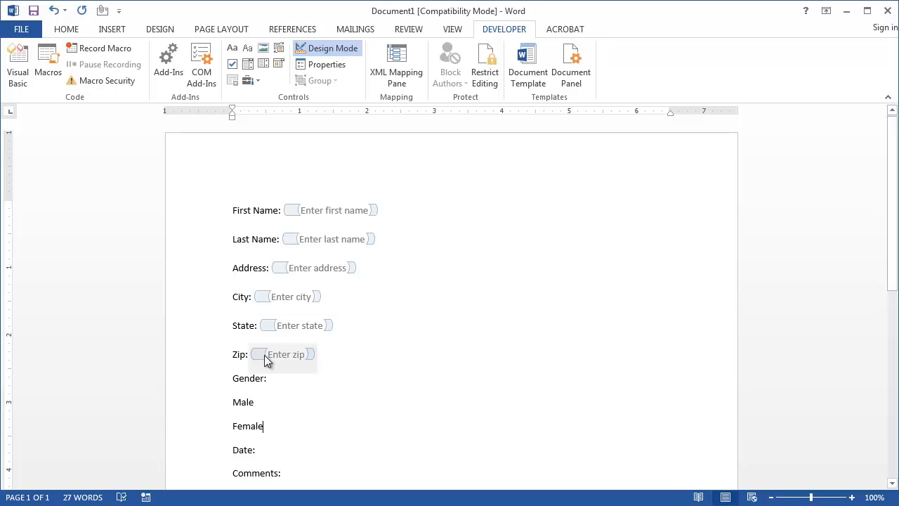
- Insert a check box content control after "Male" and another after "Female"
{"action": "left_click", "coordinate": [232, 65]}
{"action": "left_click", "coordinate": [276, 431]}
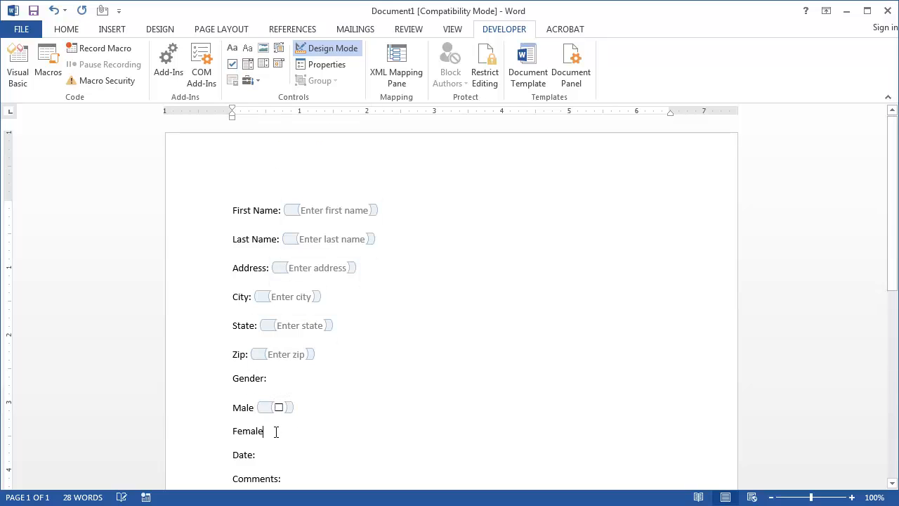
{"action": "left_click", "coordinate": [232, 64]}
{"action": "left_click", "coordinate": [463, 427]}
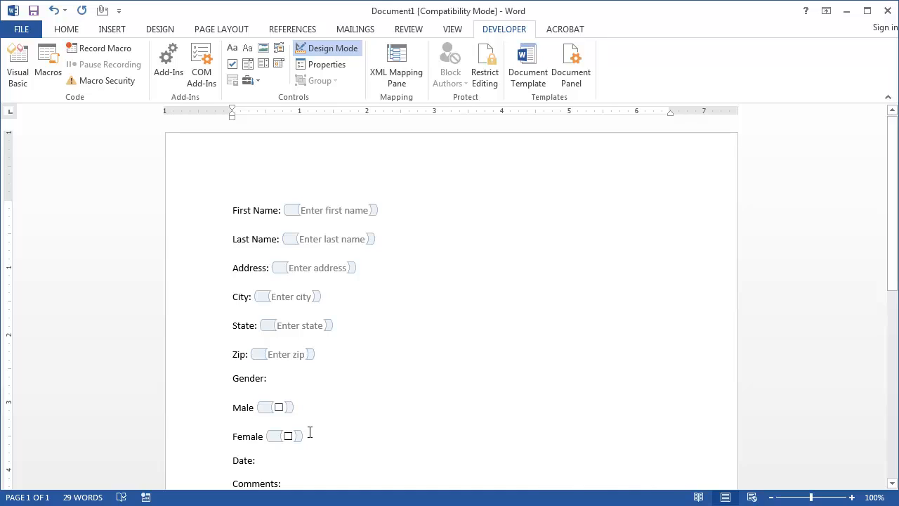
- Undo both check box insertions and insert ActiveX option buttons after "Male" and "Female" instead
{"action": "key", "text": "ctrl+z"}
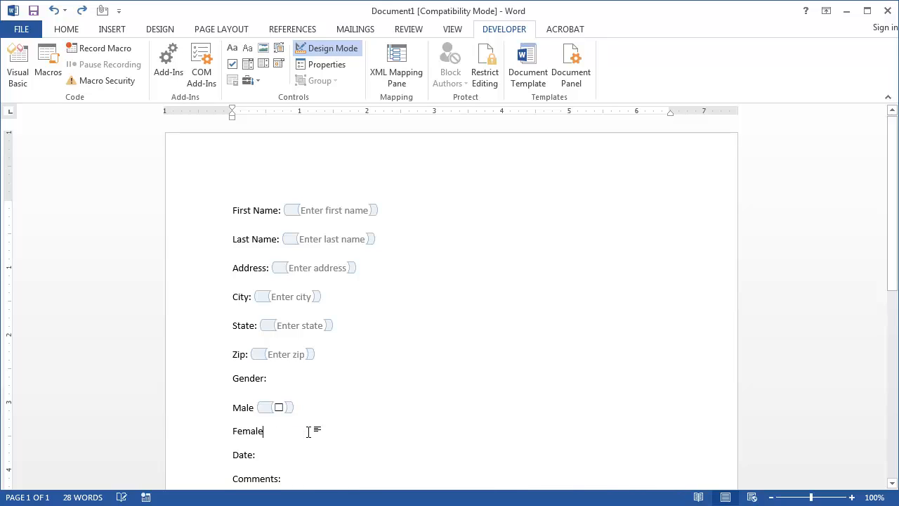
{"action": "key", "text": "ctrl+z"}
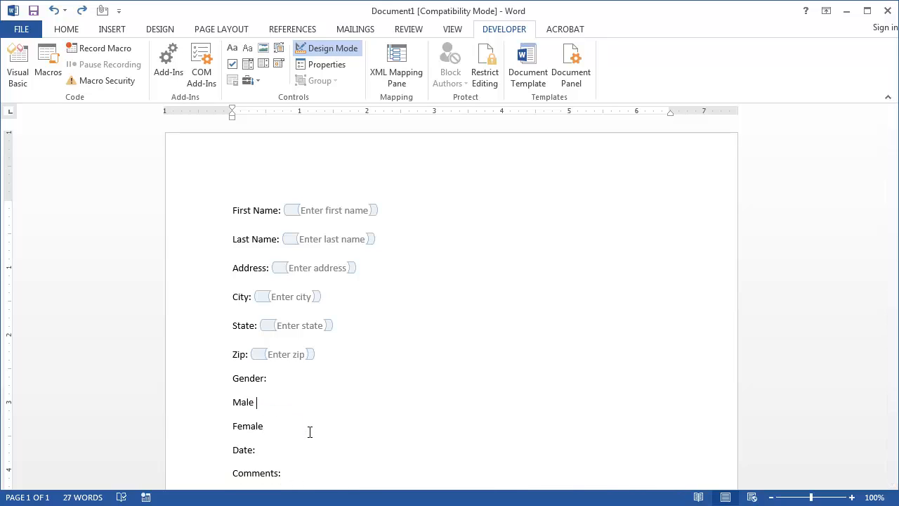
{"action": "left_click", "coordinate": [257, 82]}
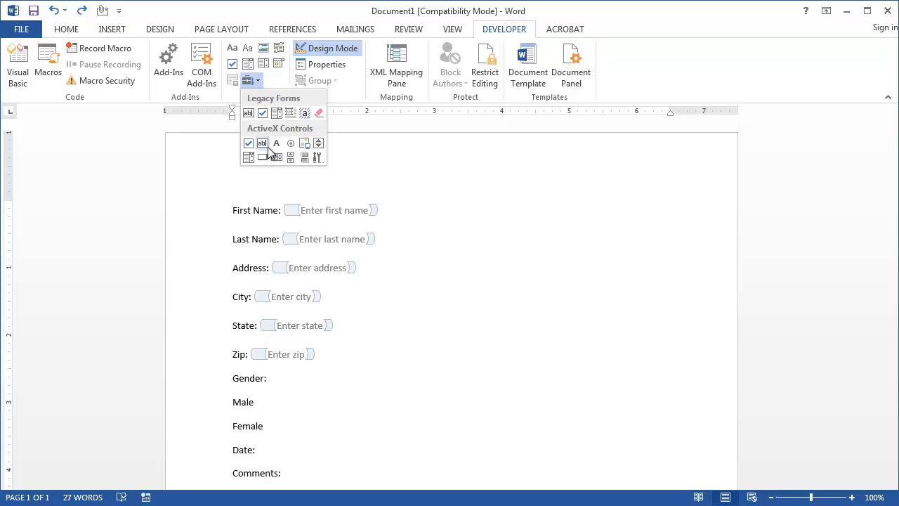
{"action": "left_click", "coordinate": [292, 144]}
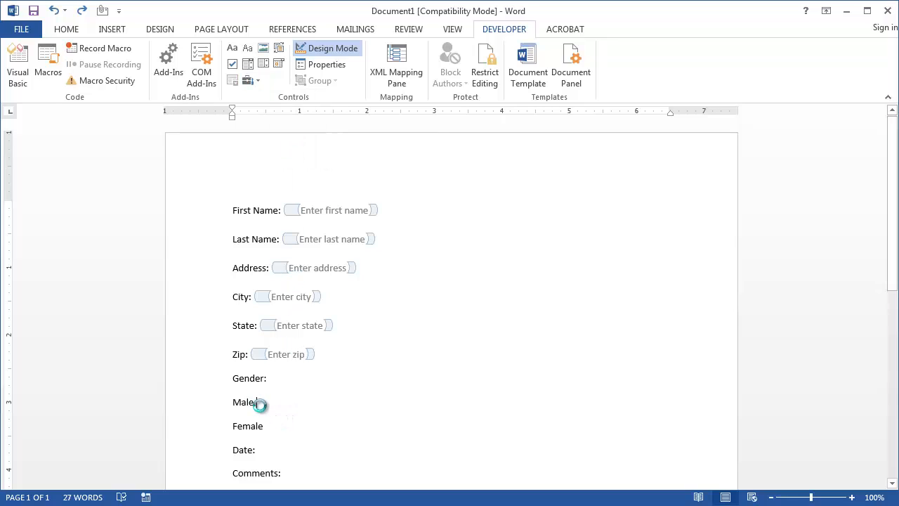
{"action": "left_click", "coordinate": [275, 437]}
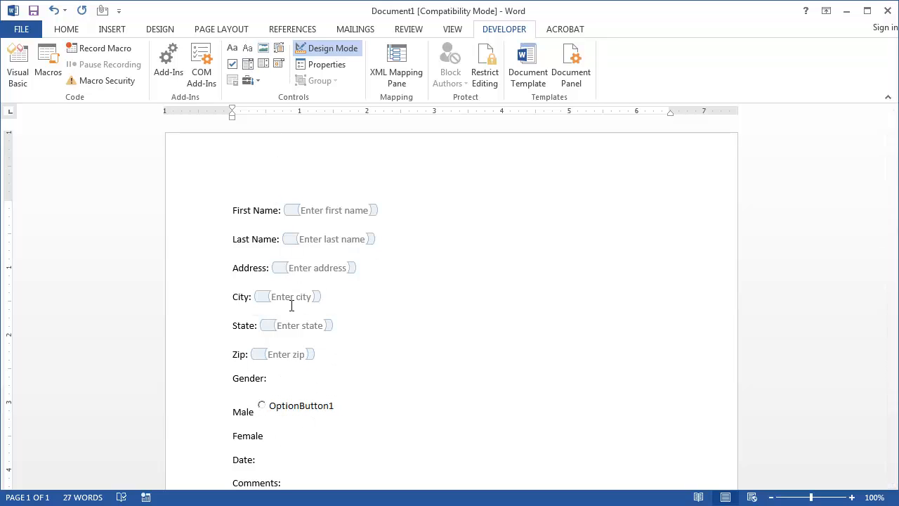
{"action": "left_click", "coordinate": [257, 81]}
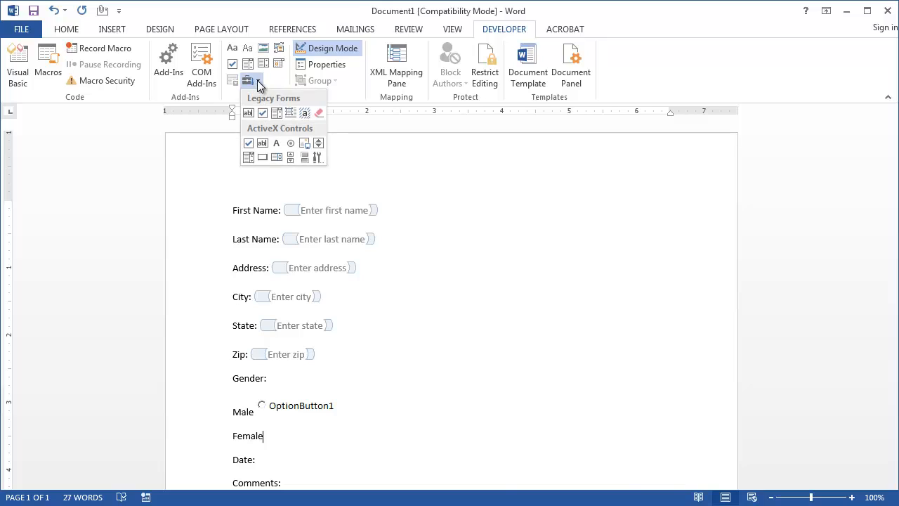
{"action": "left_click", "coordinate": [294, 148]}
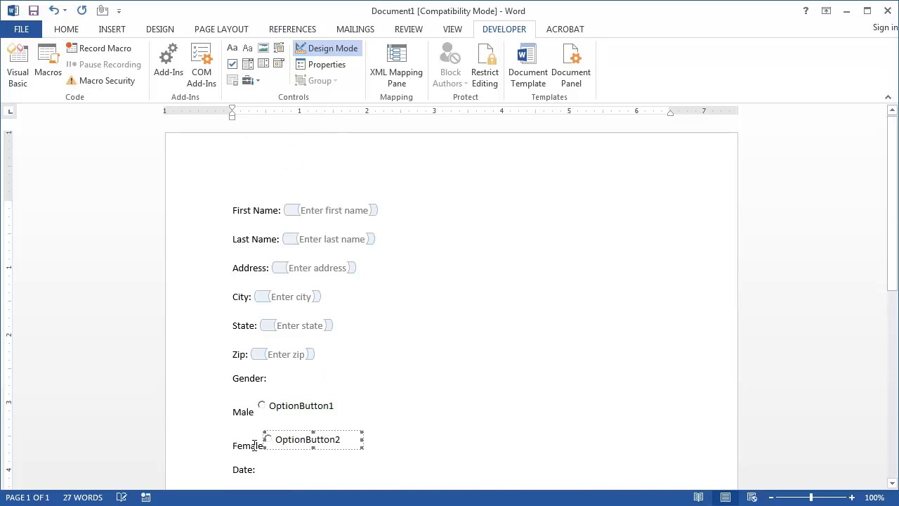
- Delete the words "Male" and "Female" in front of the two option buttons
{"action": "double_click", "coordinate": [240, 412]}
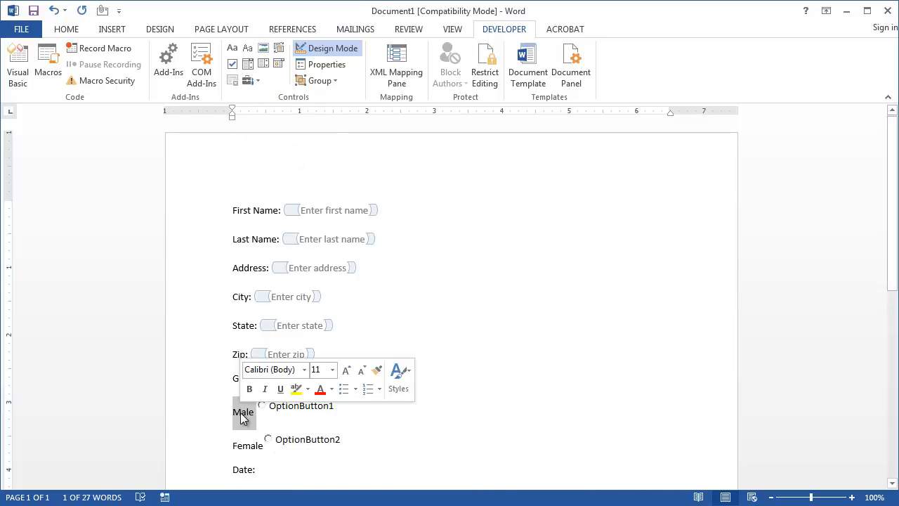
{"action": "key", "text": "Delete"}
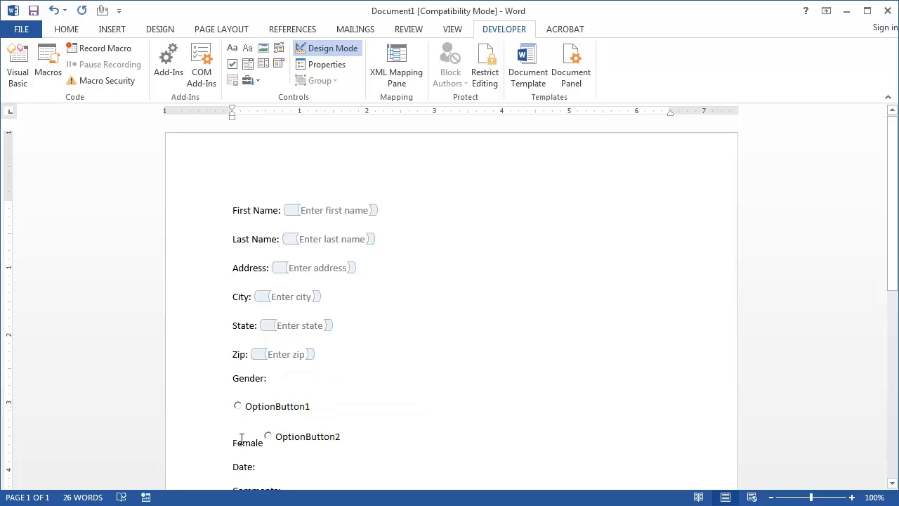
{"action": "double_click", "coordinate": [241, 441]}
{"action": "key", "text": "Delete"}
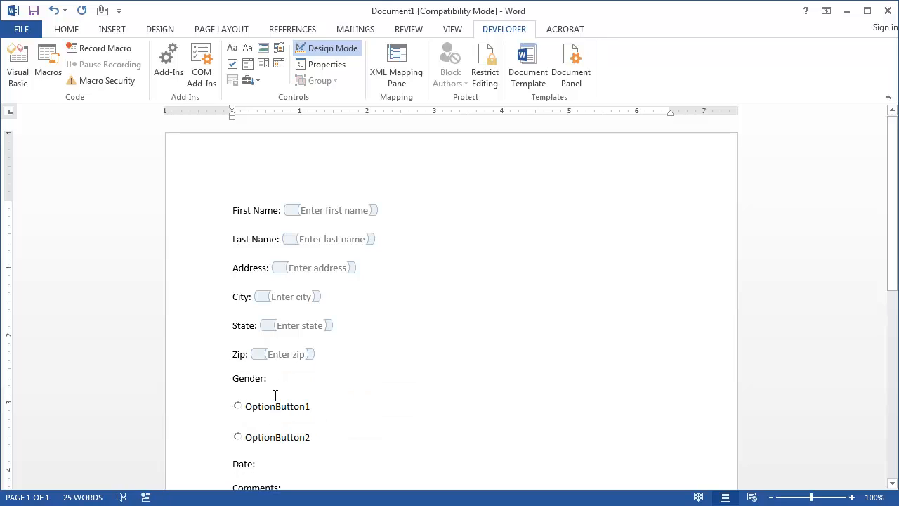
- Set the Caption property of the first option button below "Gender:" to "Male"
{"action": "left_click", "coordinate": [274, 409]}
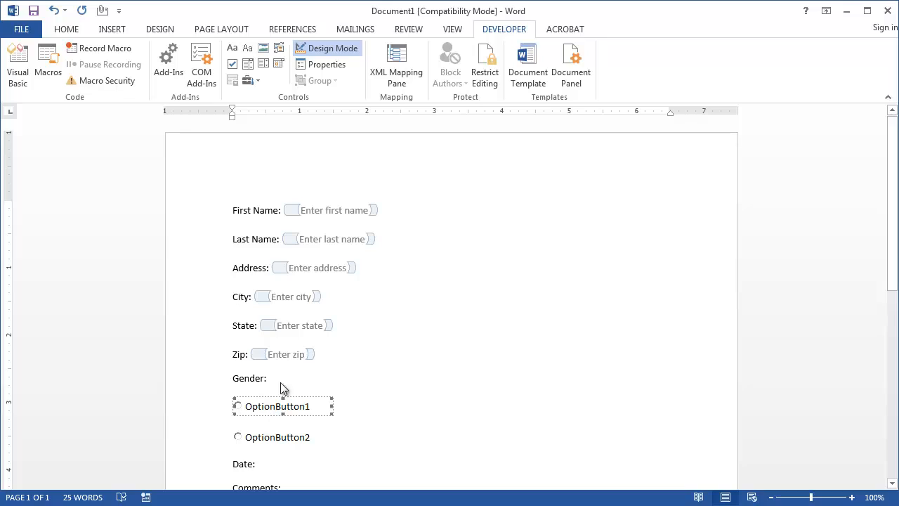
{"action": "left_click", "coordinate": [326, 65]}
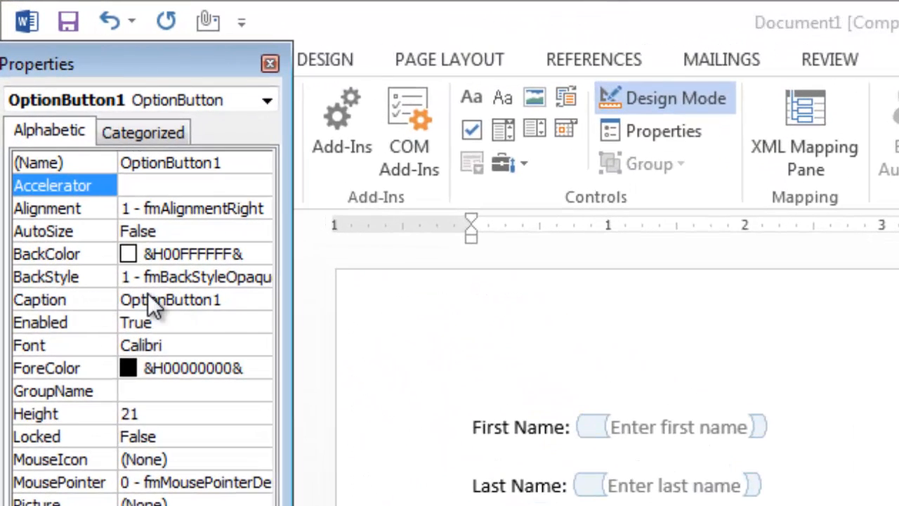
{"action": "left_click", "coordinate": [233, 300]}
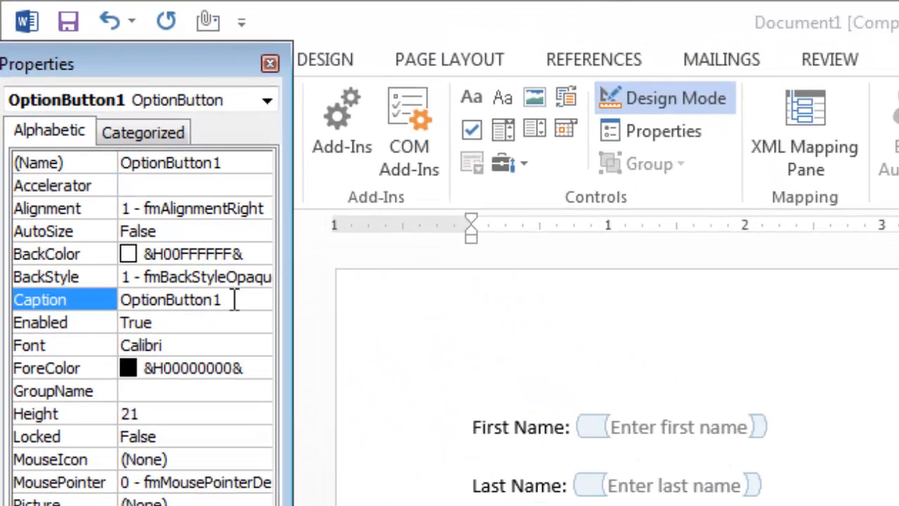
{"action": "left_click_drag", "start_coordinate": [234, 299], "coordinate": [111, 297]}
{"action": "type", "text": "Male"}
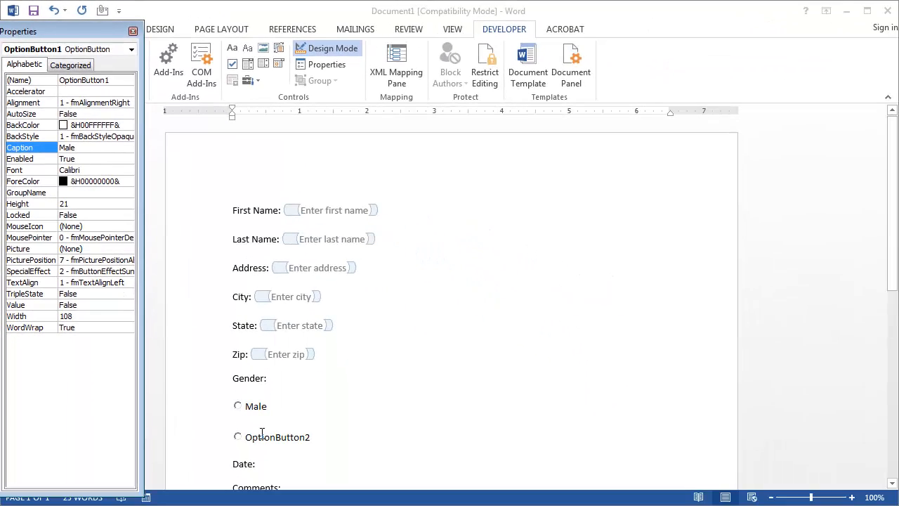
- Set the Caption property of the second option button to "Female"
{"action": "left_click", "coordinate": [262, 440]}
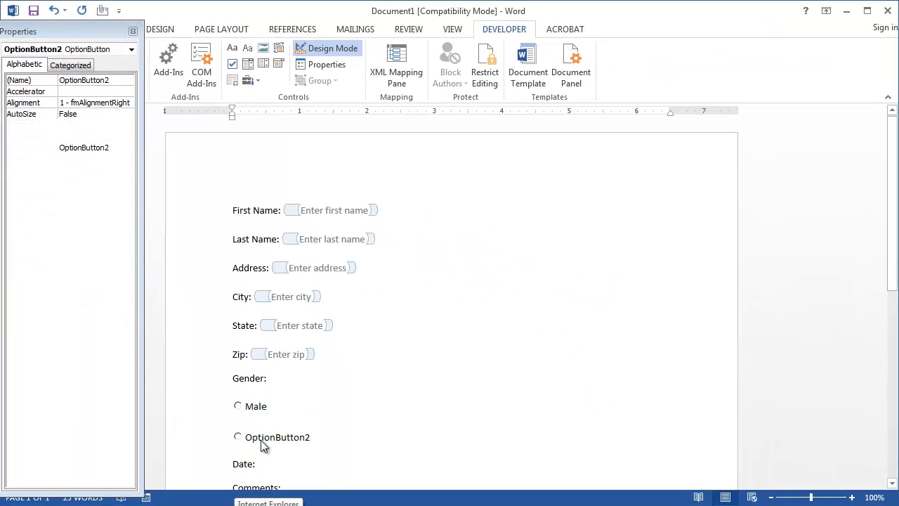
{"action": "left_click", "coordinate": [103, 146]}
{"action": "double_click", "coordinate": [102, 146]}
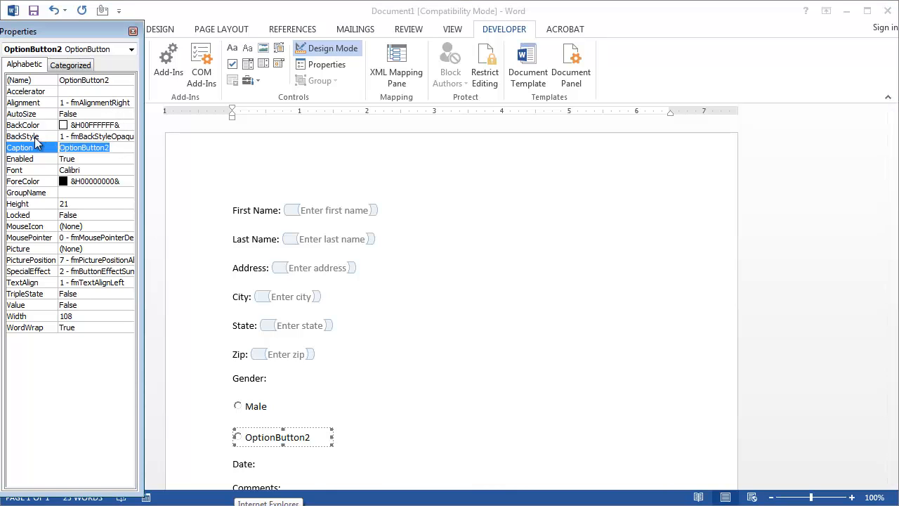
{"action": "type", "text": "Female"}
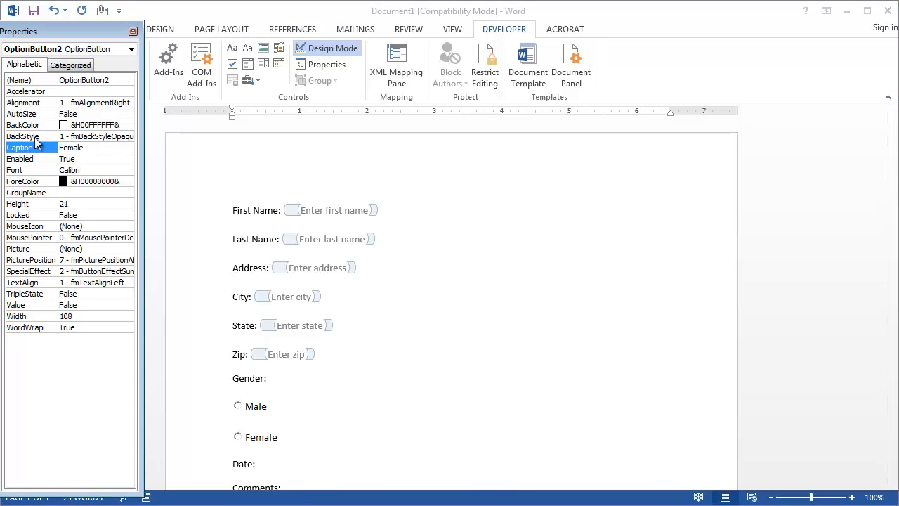
{"action": "left_click", "coordinate": [323, 420]}
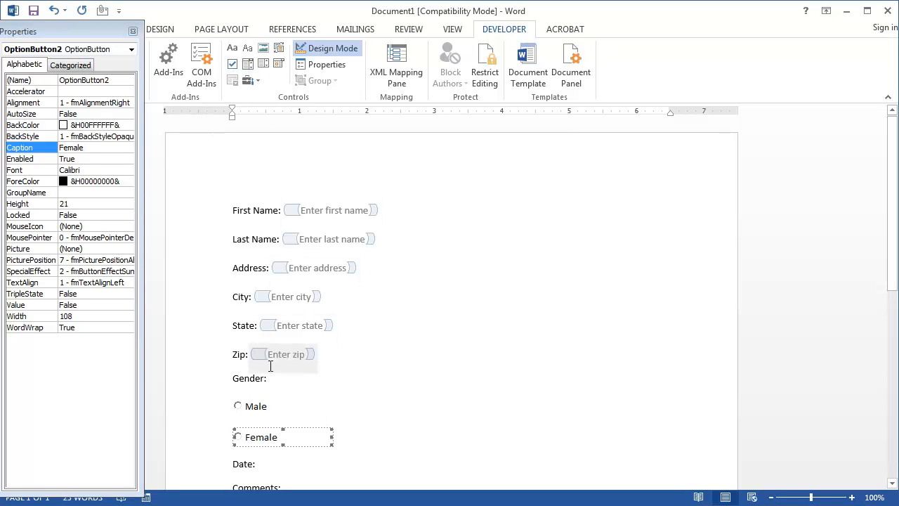
{"action": "left_click", "coordinate": [276, 414]}
{"action": "left_click", "coordinate": [306, 431]}
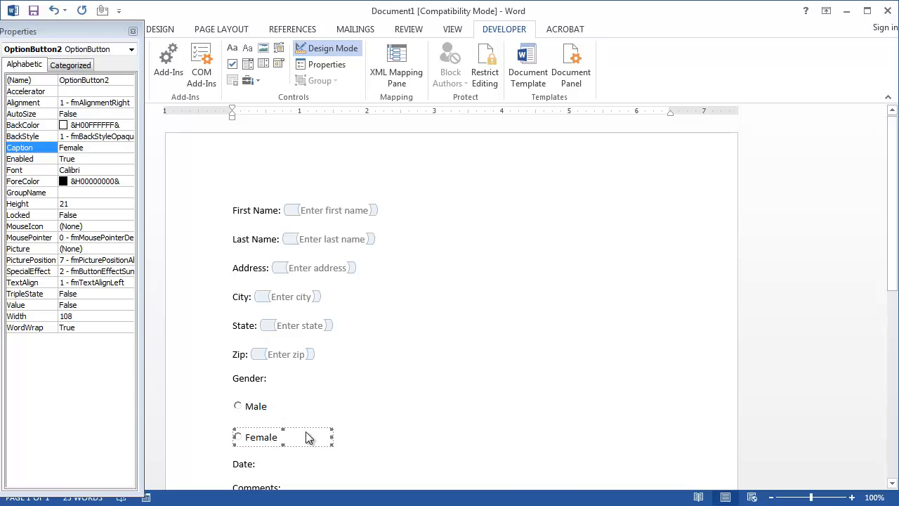
{"action": "left_click", "coordinate": [248, 408]}
{"action": "left_click", "coordinate": [251, 433]}
- Delete the Male and Female option buttons together with the empty line below "Gender:"
{"action": "left_click", "coordinate": [237, 400]}
{"action": "left_click_drag", "start_coordinate": [236, 400], "coordinate": [303, 440]}
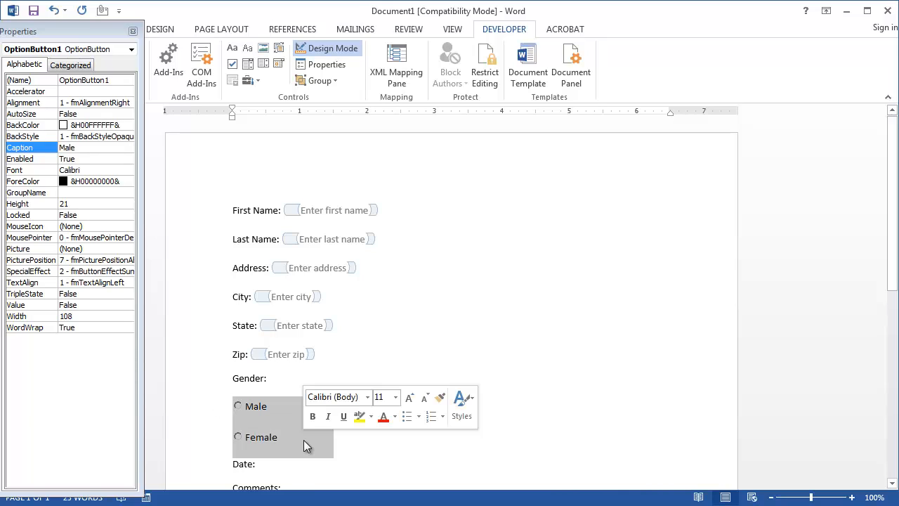
{"action": "key", "text": "Delete"}
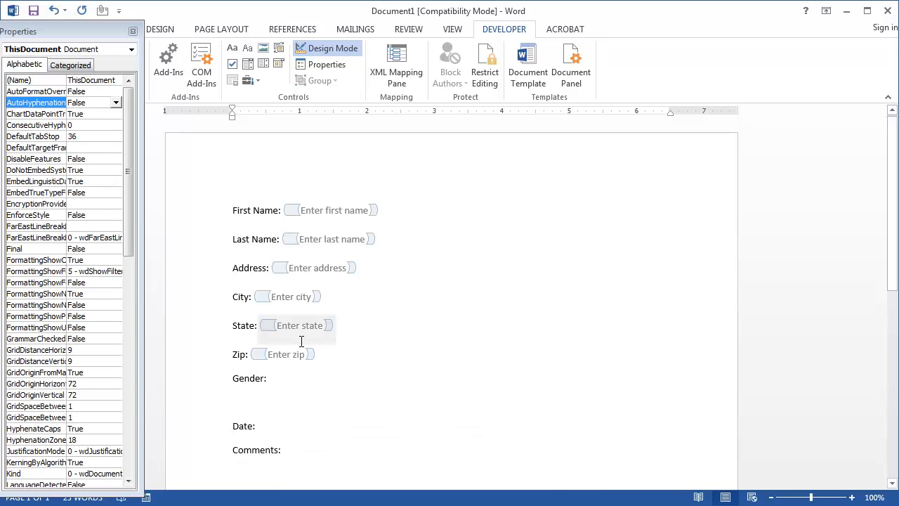
{"action": "key", "text": "Delete"}
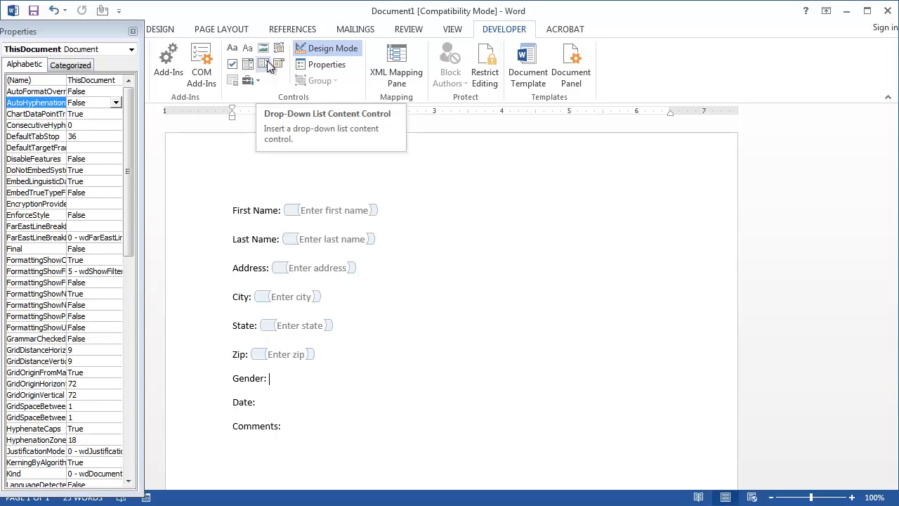
- Insert a drop-down list content control after "Gender:"
{"action": "left_click", "coordinate": [266, 64]}
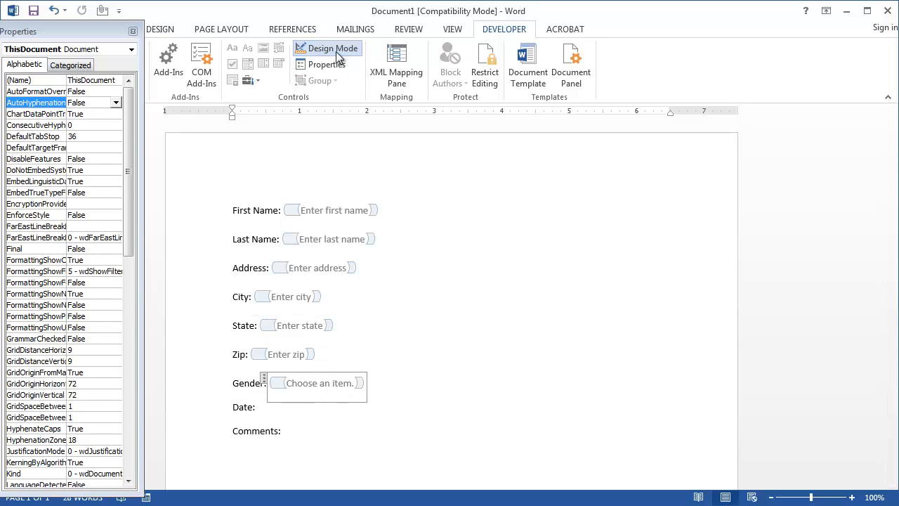
- Close the document properties pane and add a "Male" choice to the Gender drop-down list's properties
{"action": "left_click", "coordinate": [133, 32]}
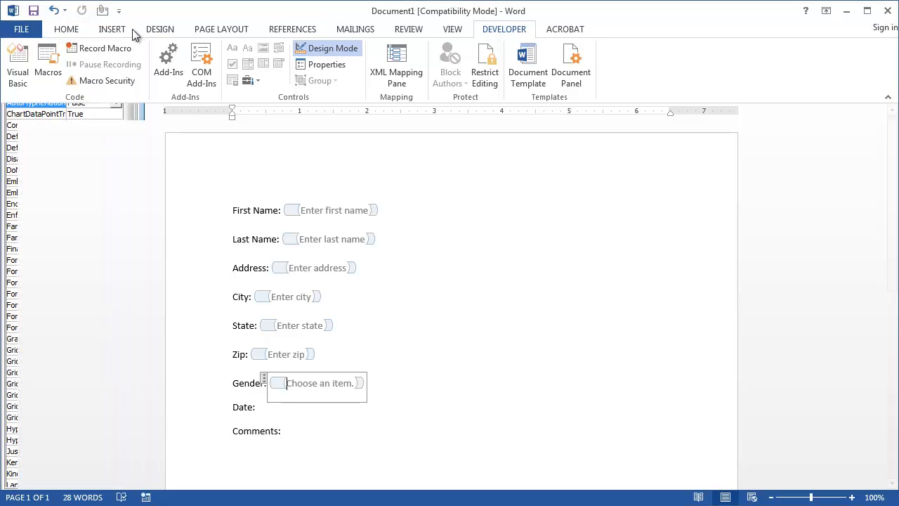
{"action": "left_click", "coordinate": [328, 70]}
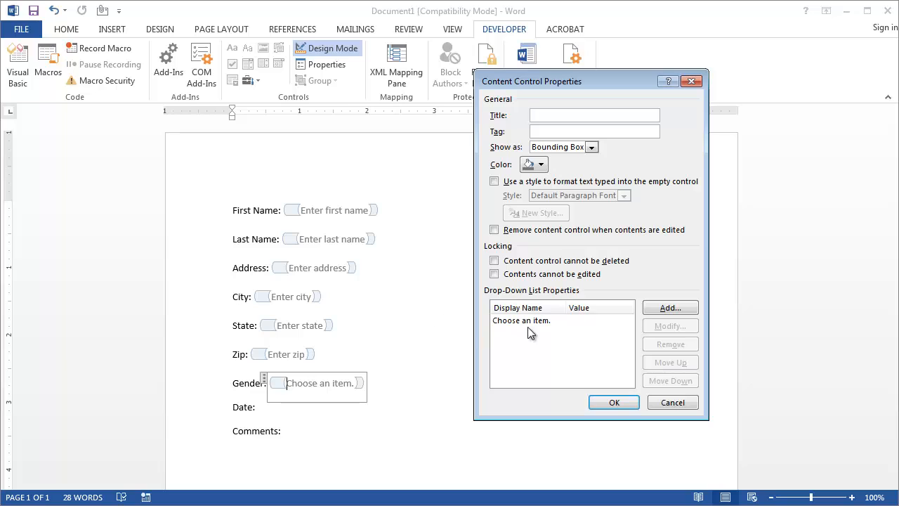
{"action": "left_click", "coordinate": [671, 307]}
{"action": "type", "text": "M"}
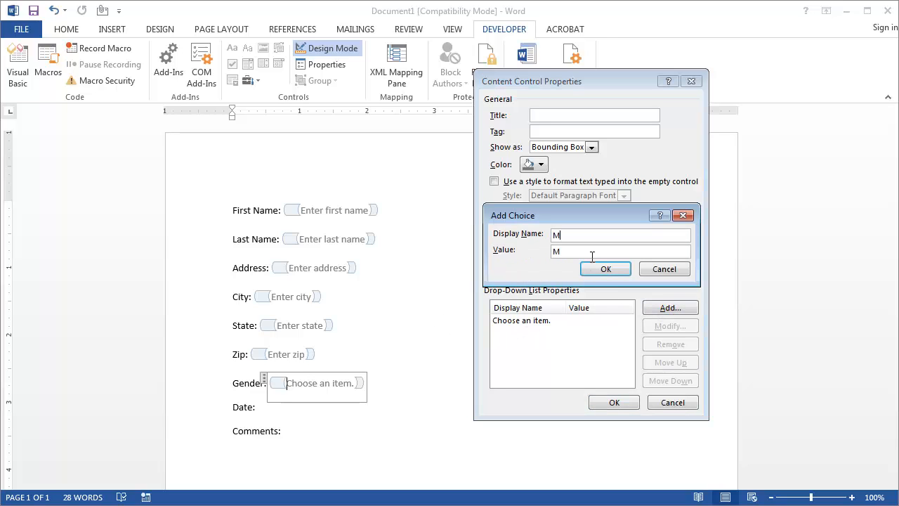
{"action": "key", "text": "BackSpace"}
{"action": "key", "text": "BackSpace"}
{"action": "type", "text": "ale"}
{"action": "left_click", "coordinate": [616, 272]}
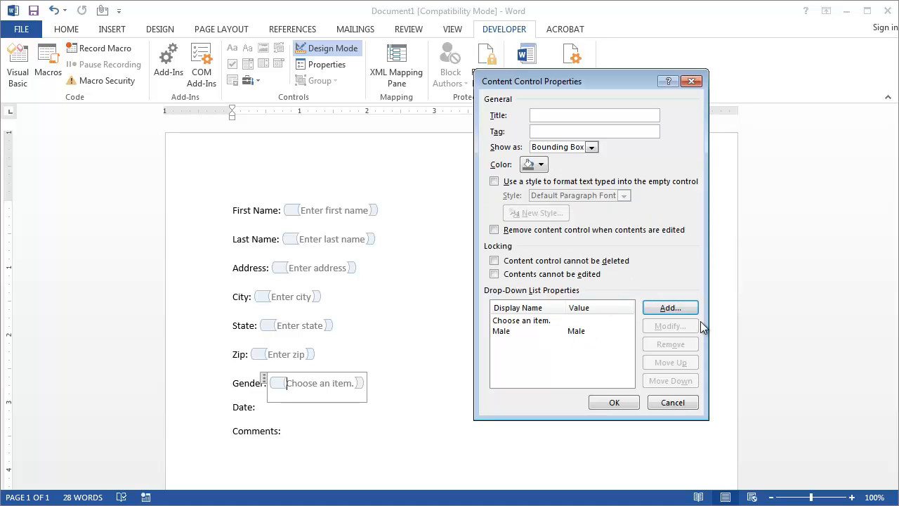
- Add a "Female" choice to the Gender drop-down list and confirm its properties
{"action": "left_click", "coordinate": [676, 309]}
{"action": "type", "text": "Female"}
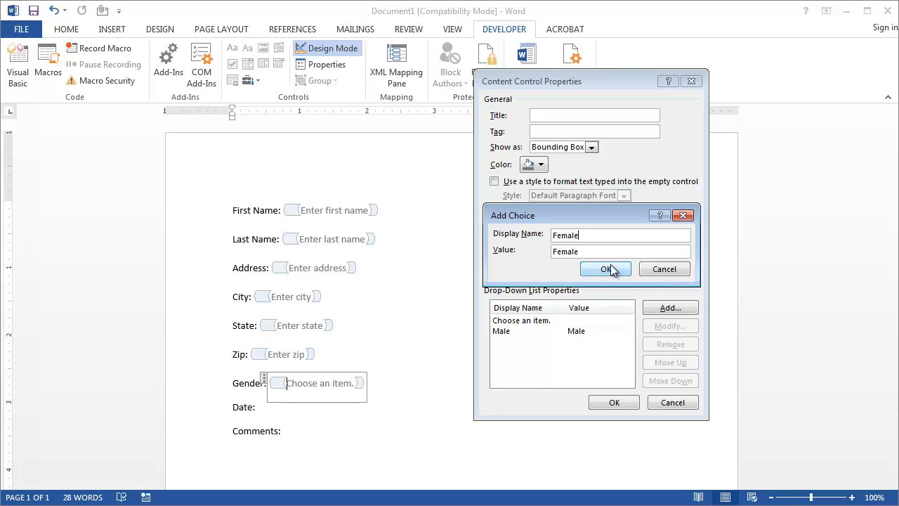
{"action": "left_click", "coordinate": [604, 272]}
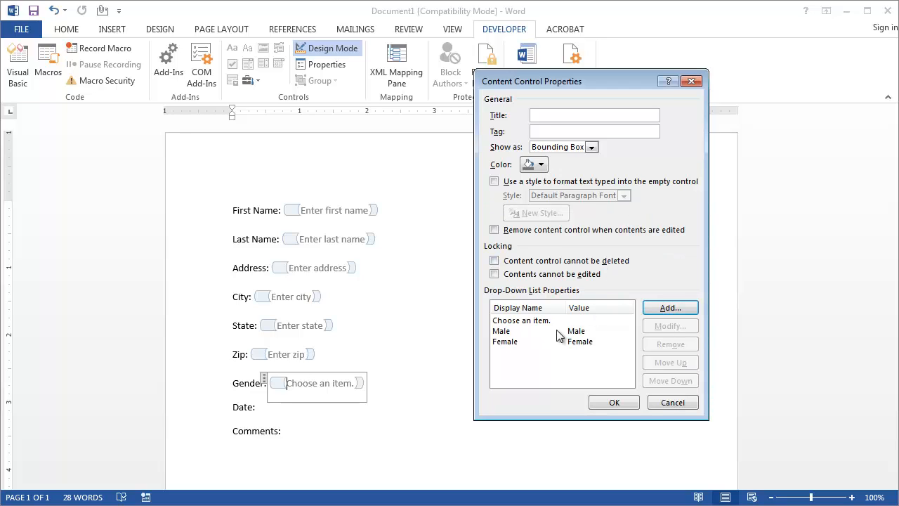
{"action": "left_click", "coordinate": [623, 399]}
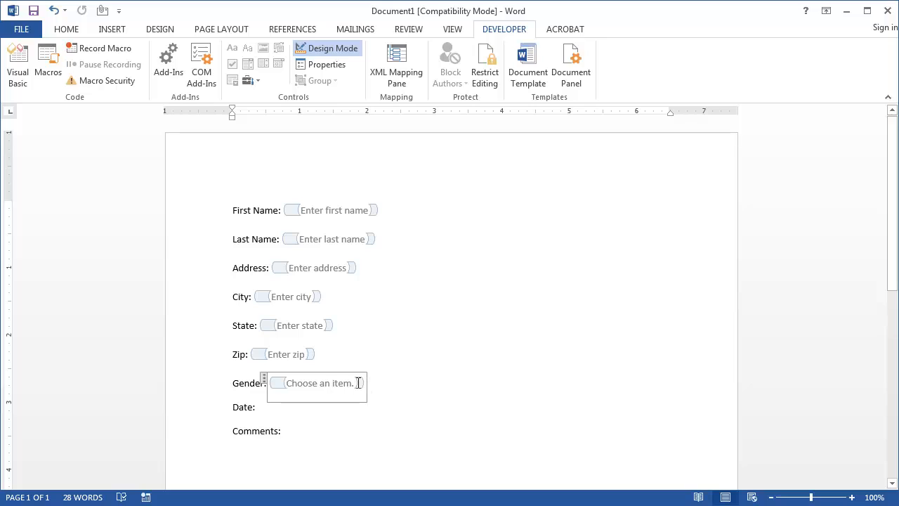
- Insert a date picker content control after "Date:"
{"action": "left_click", "coordinate": [270, 411]}
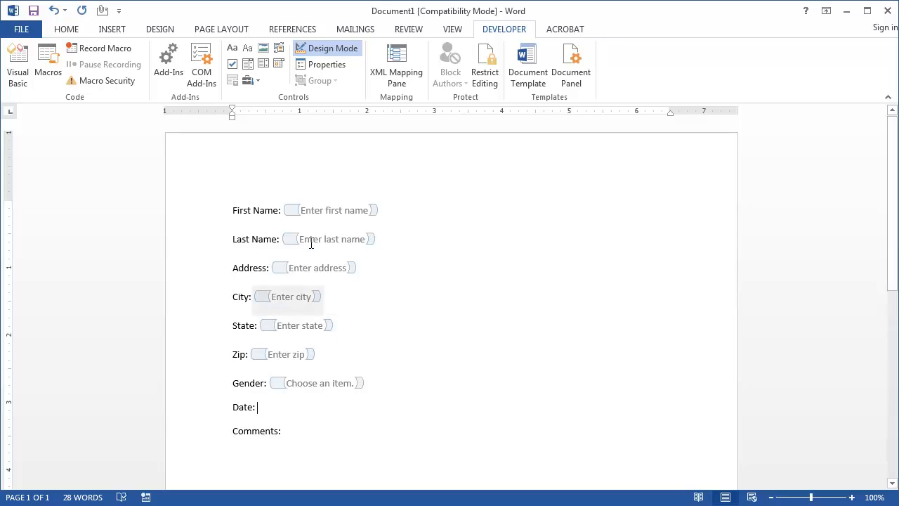
{"action": "left_click", "coordinate": [279, 68]}
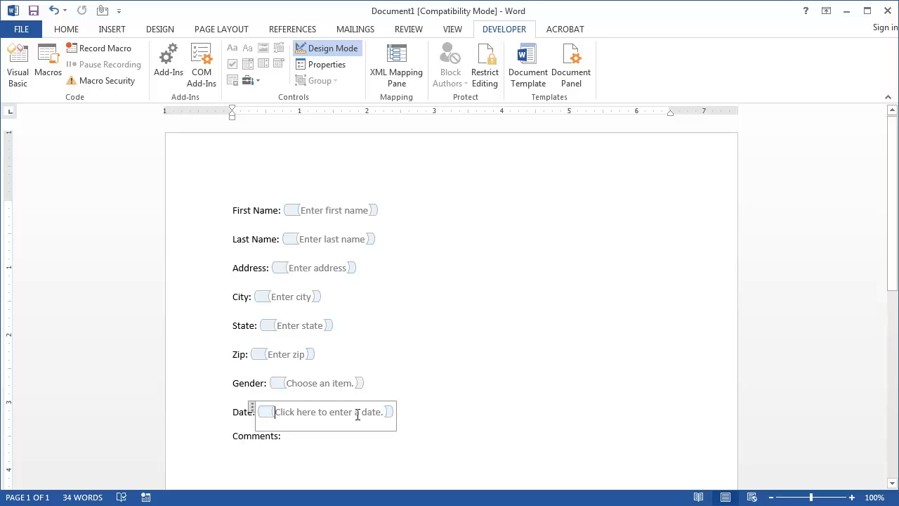
- Insert a picture content control below "Comments:" and a rich text content control beneath it
{"action": "left_click", "coordinate": [304, 444]}
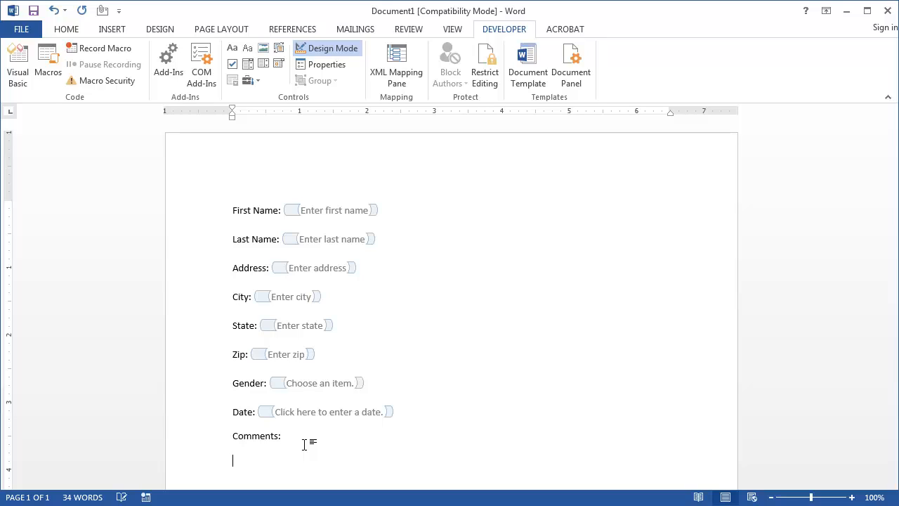
{"action": "left_click", "coordinate": [264, 52]}
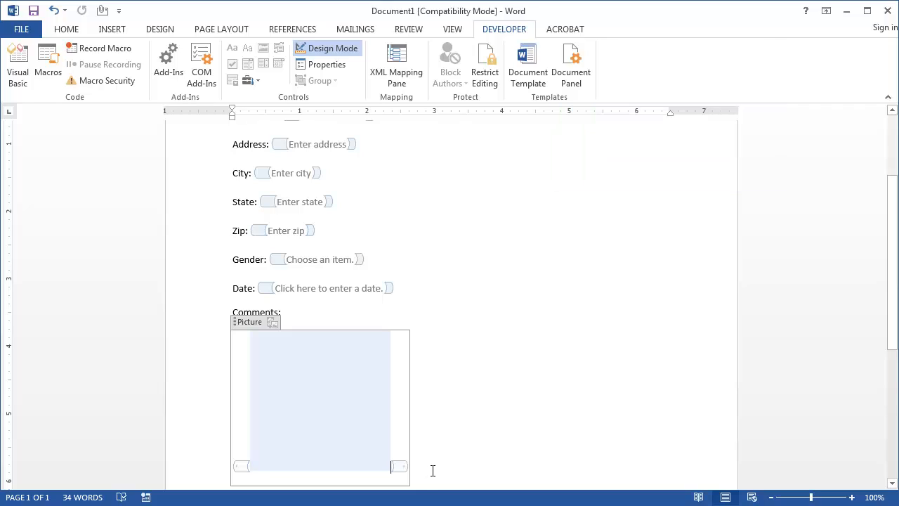
{"action": "scroll", "coordinate": [351, 450], "scroll_direction": "down", "scroll_amount": 2}
{"action": "left_click", "coordinate": [267, 428]}
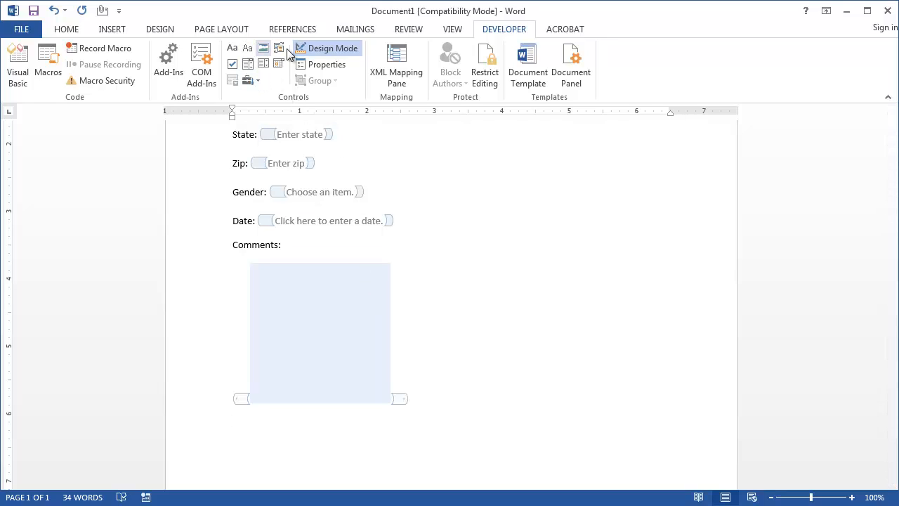
{"action": "left_click", "coordinate": [236, 56]}
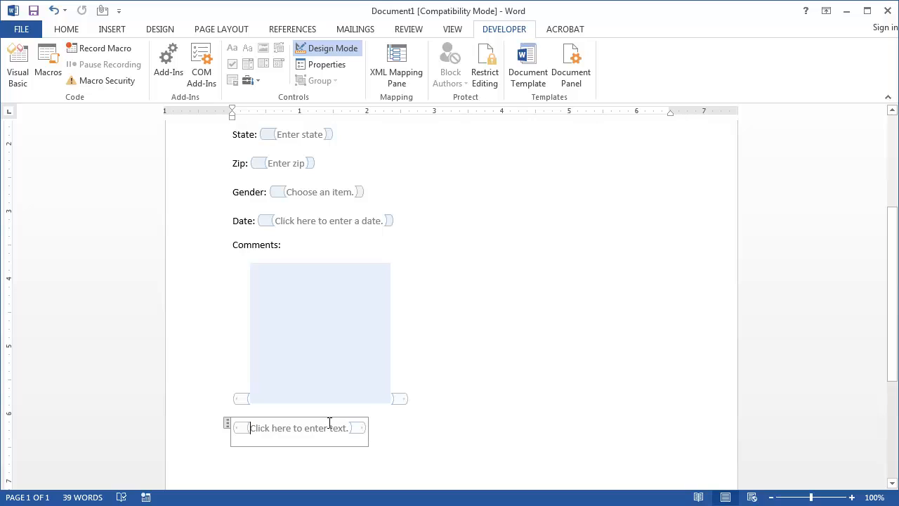
- Turn off Design Mode, test the First Name field with the text "adgadsg" and undo the typing
{"action": "scroll", "coordinate": [539, 351], "scroll_direction": "up", "scroll_amount": 5}
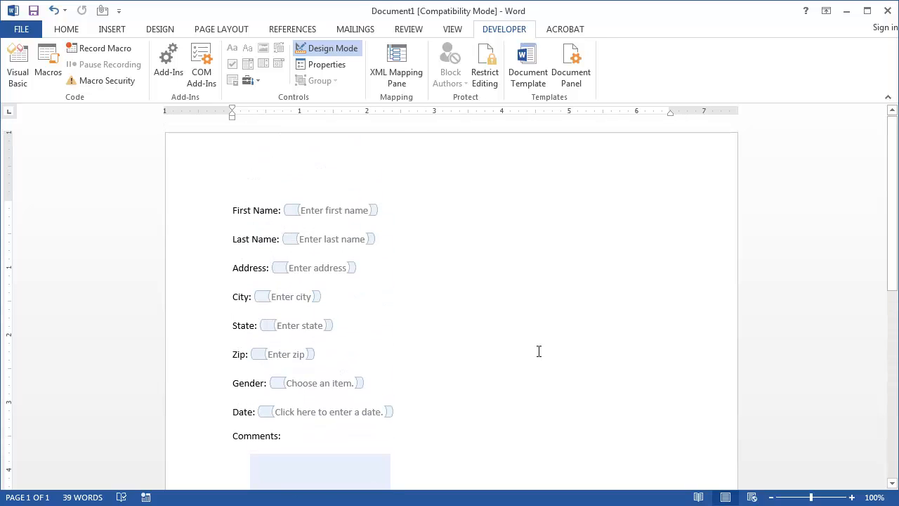
{"action": "left_click", "coordinate": [343, 50]}
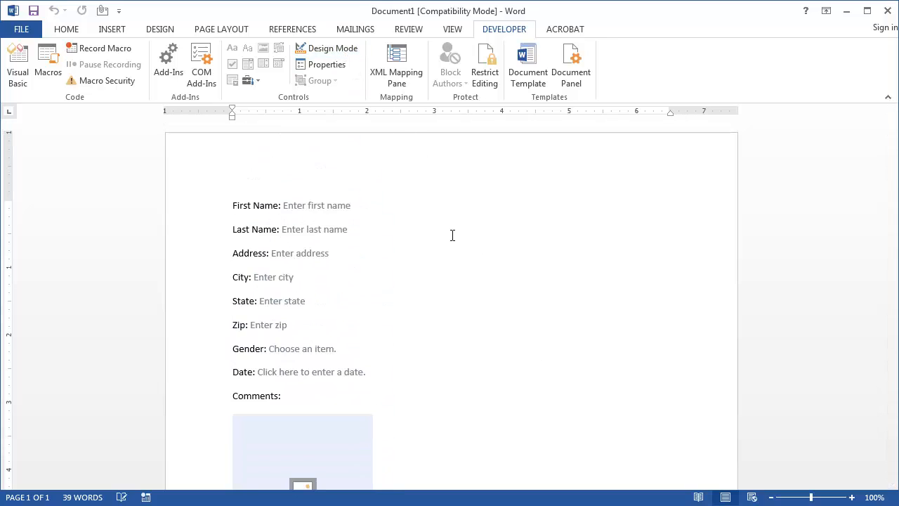
{"action": "left_click", "coordinate": [324, 204]}
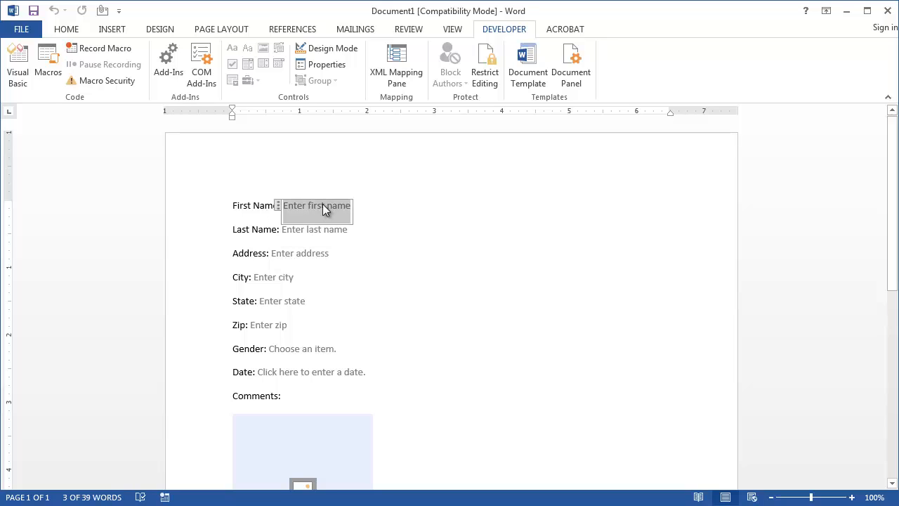
{"action": "type", "text": "adgadsg"}
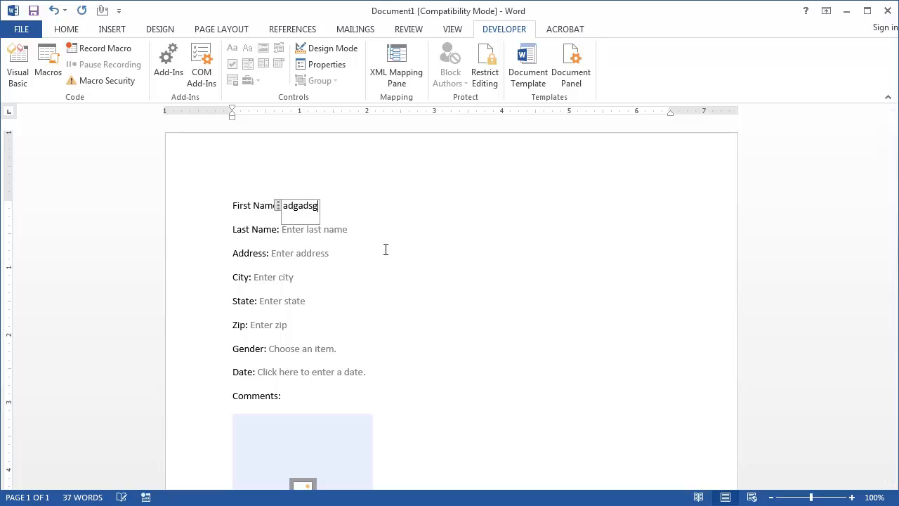
{"action": "left_click", "coordinate": [464, 325]}
{"action": "key", "text": "ctrl+z"}
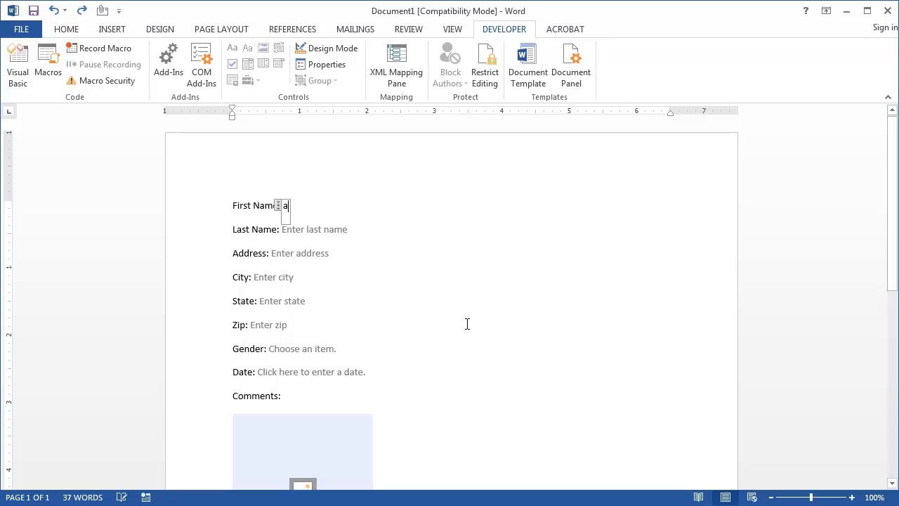
- Check the choices offered by the Gender drop-down list without selecting one
{"action": "left_click", "coordinate": [335, 350]}
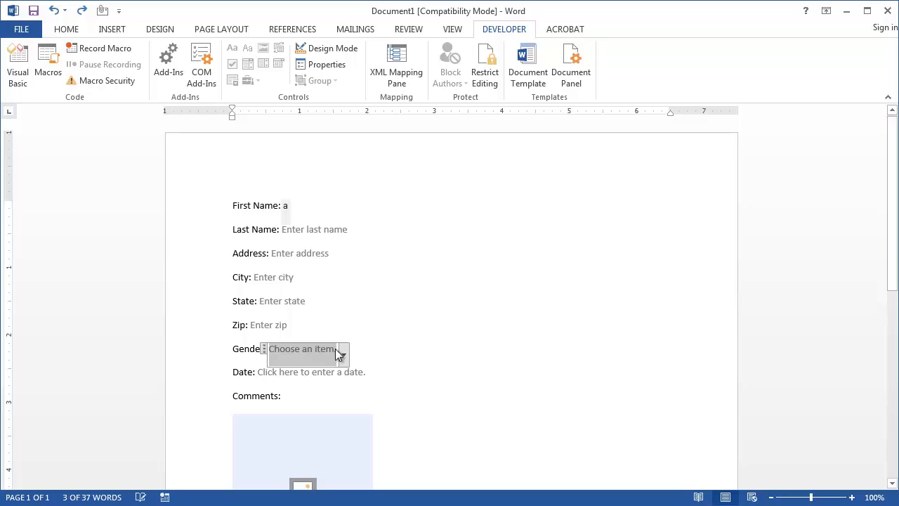
{"action": "left_click", "coordinate": [343, 355]}
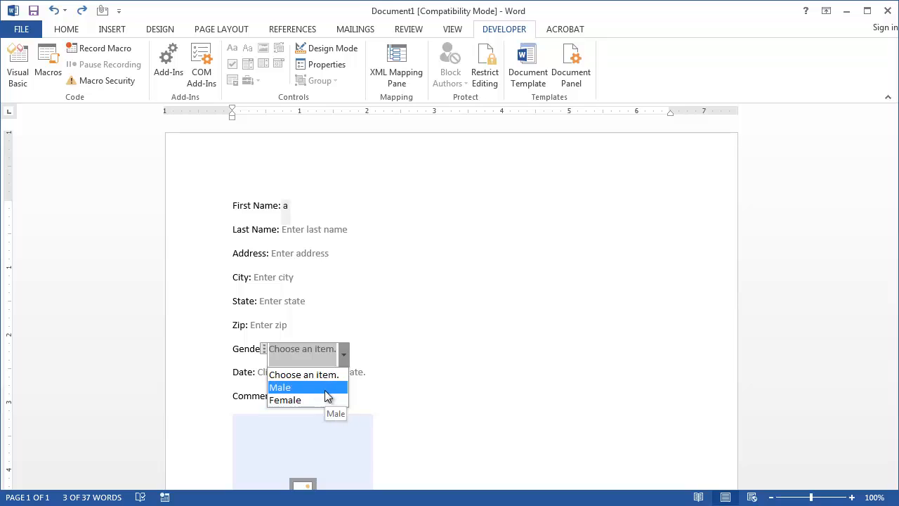
{"action": "left_click", "coordinate": [502, 391]}
{"action": "left_click", "coordinate": [434, 378]}
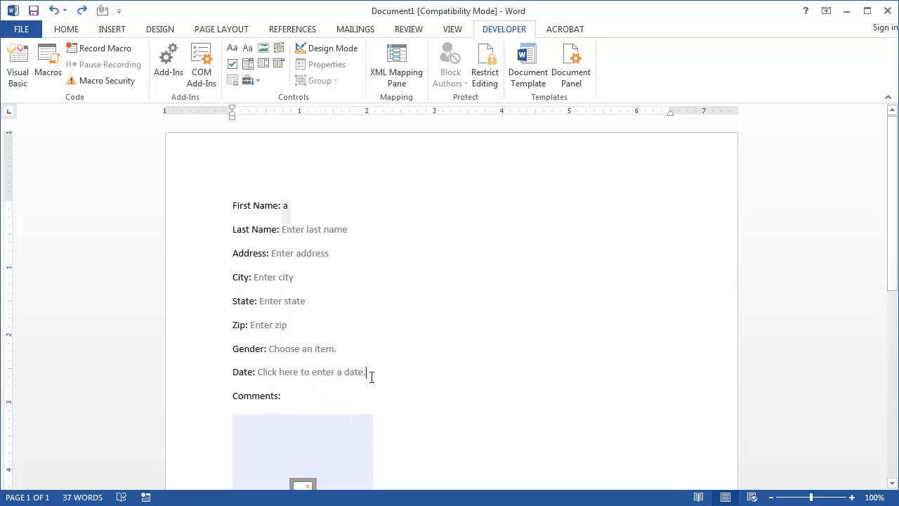
- Choose November 2, 2015 as the date in the Date field's calendar
{"action": "left_click", "coordinate": [358, 377]}
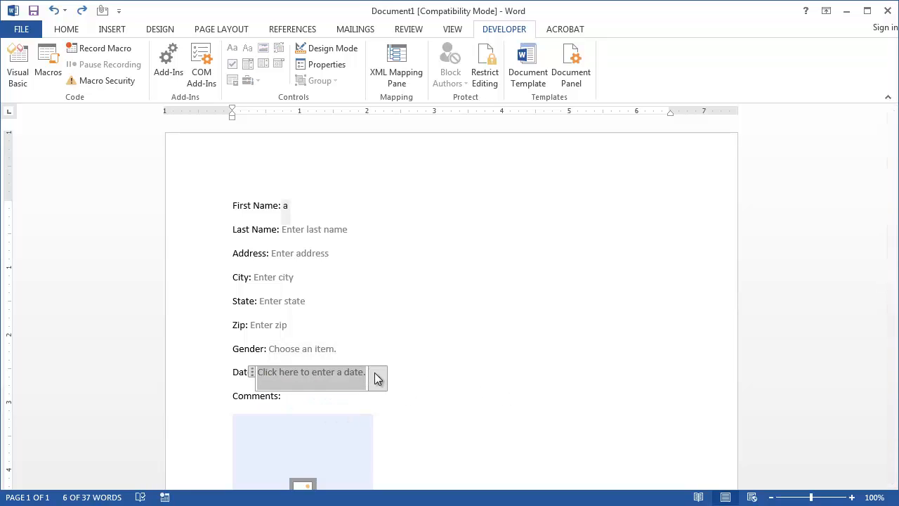
{"action": "left_click", "coordinate": [375, 378]}
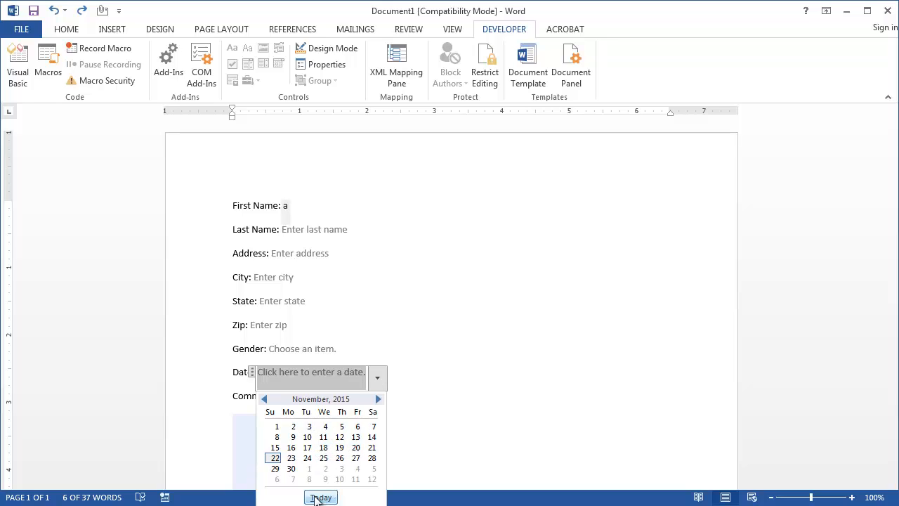
{"action": "left_click", "coordinate": [292, 427]}
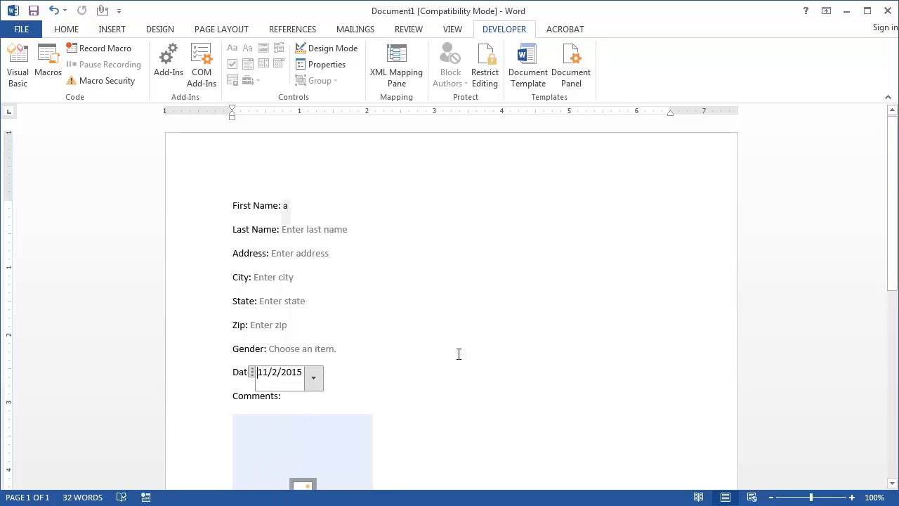
- Review the date display formats in the Date control's properties in Design Mode, cancel the dialog and leave Design Mode
{"action": "left_click", "coordinate": [334, 52]}
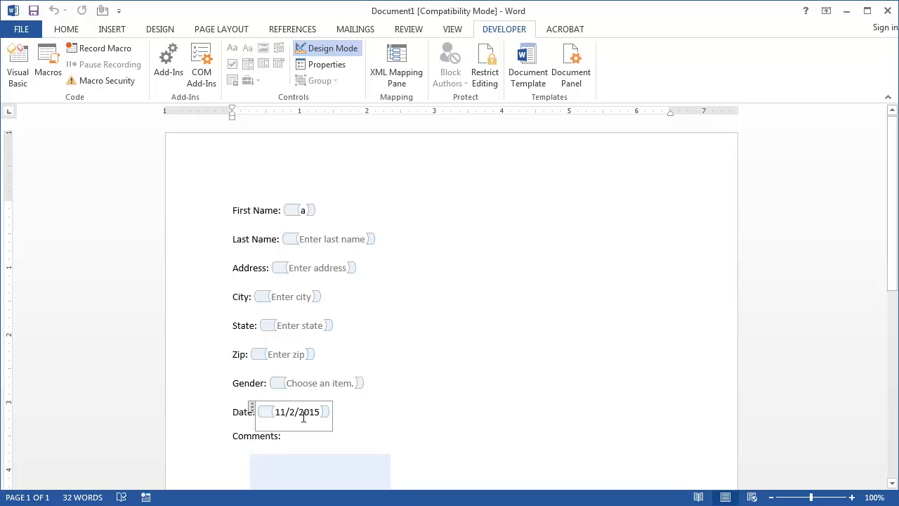
{"action": "left_click", "coordinate": [336, 65]}
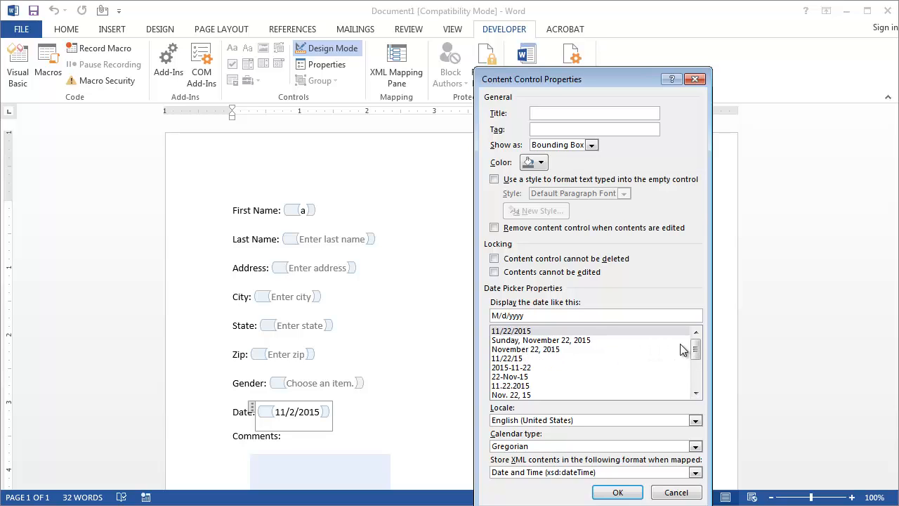
{"action": "mouse_move", "coordinate": [696, 351]}
{"action": "left_mouse_down"}
{"action": "mouse_move", "coordinate": [697, 390]}
{"action": "mouse_move", "coordinate": [685, 338]}
{"action": "left_mouse_up"}
{"action": "left_click", "coordinate": [676, 491]}
{"action": "scroll", "coordinate": [432, 376], "scroll_direction": "down", "scroll_amount": 3}
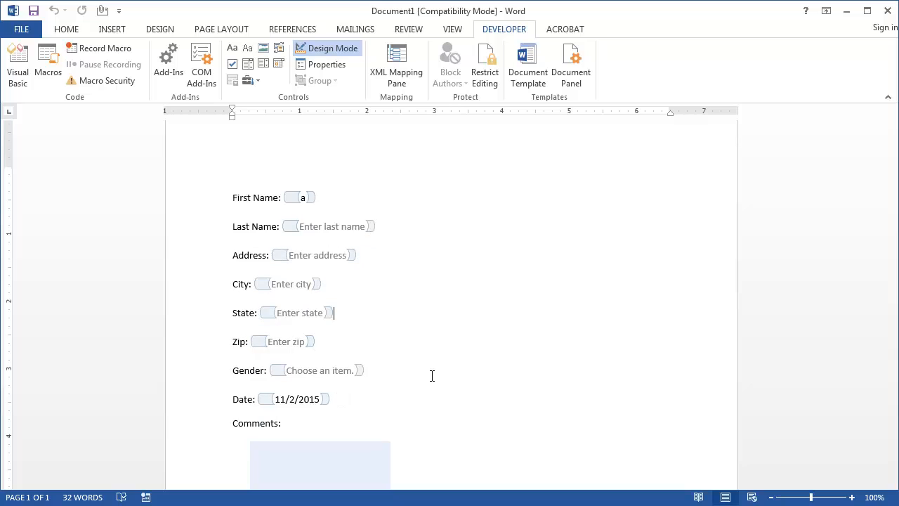
{"action": "scroll", "coordinate": [432, 375], "scroll_direction": "up", "scroll_amount": 3}
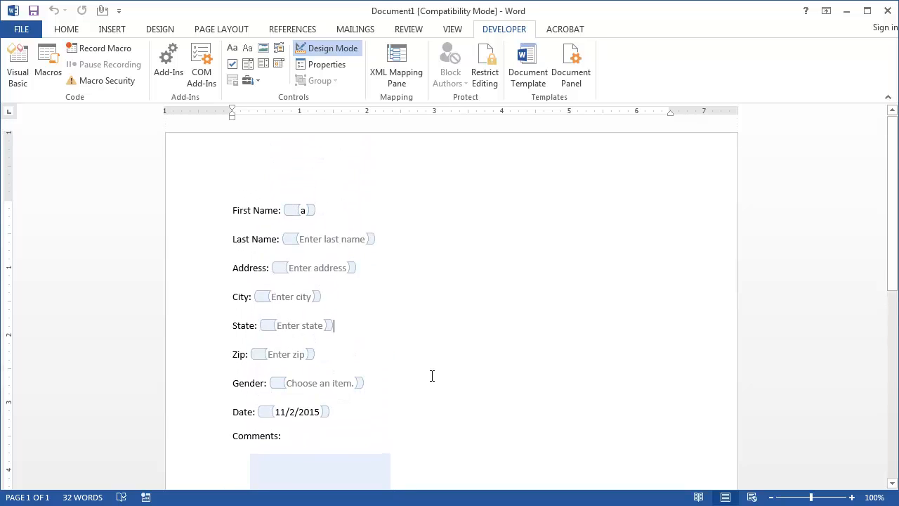
{"action": "left_click", "coordinate": [317, 47]}
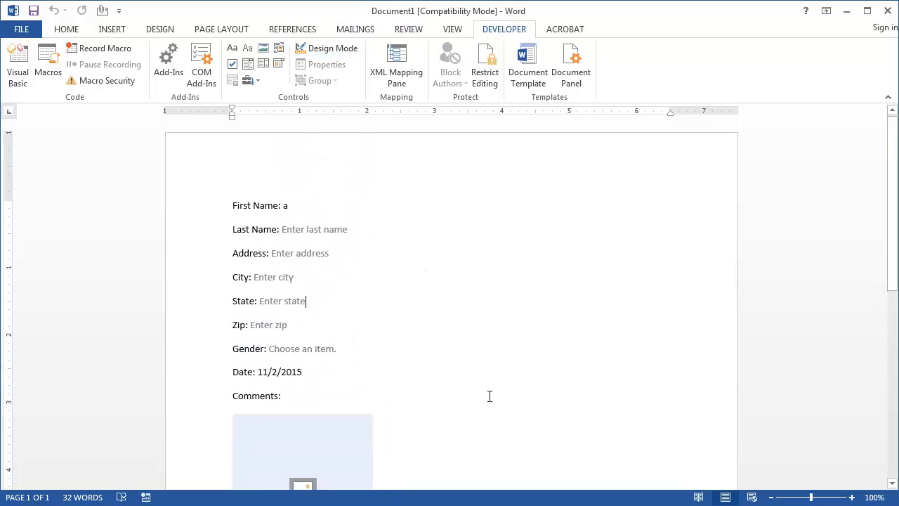
- View the picture sources offered by the picture control below "Comments:" and close them without inserting an image
{"action": "scroll", "coordinate": [490, 396], "scroll_direction": "down", "scroll_amount": 4}
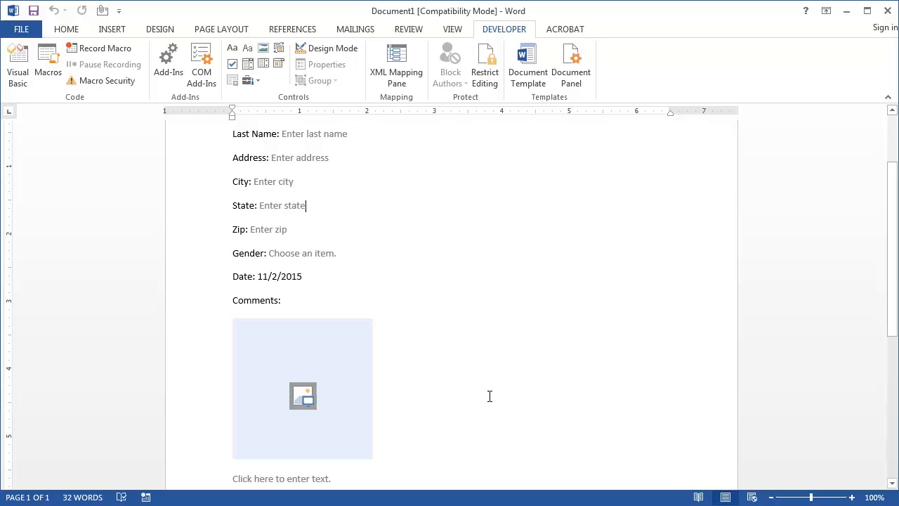
{"action": "left_click", "coordinate": [303, 392]}
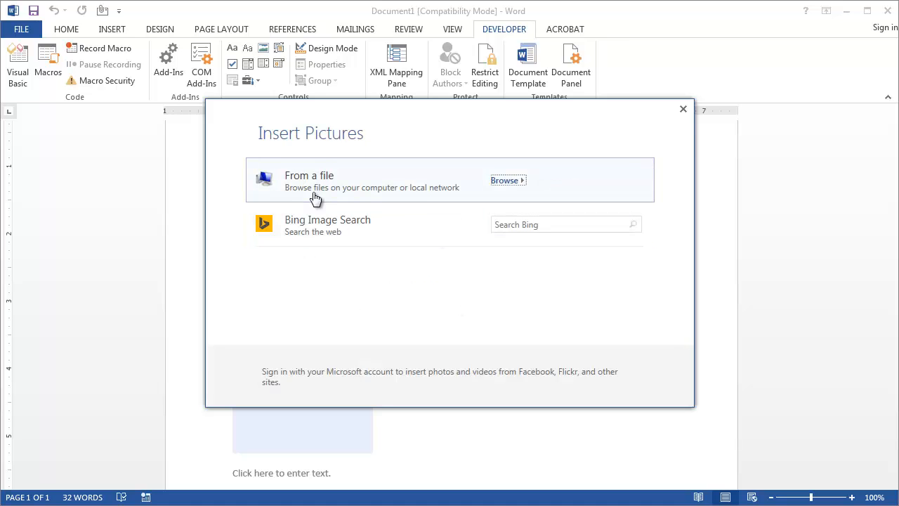
{"action": "left_click", "coordinate": [688, 110]}
- Fill the rich text control below the picture control with the sample text ";lksajfsajfja;lkf"
{"action": "scroll", "coordinate": [422, 384], "scroll_direction": "down", "scroll_amount": 3}
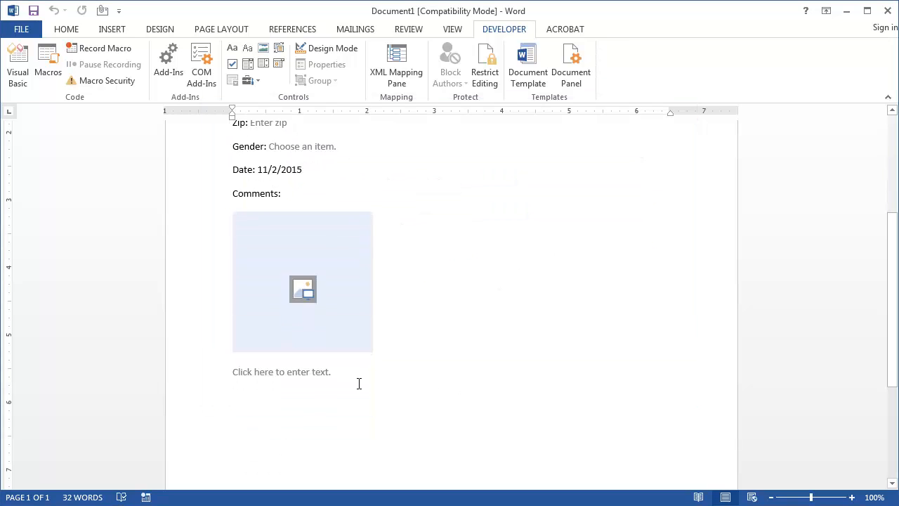
{"action": "left_click", "coordinate": [269, 376]}
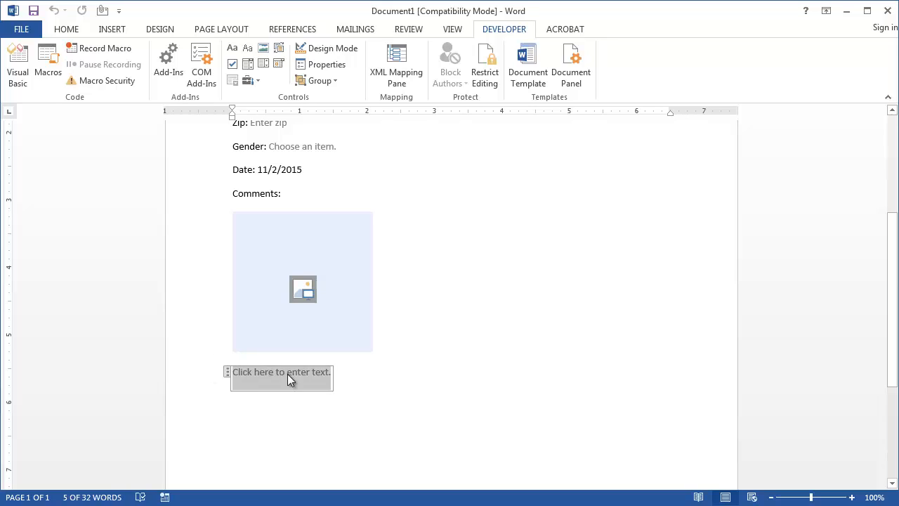
{"action": "key", "text": "Delete"}
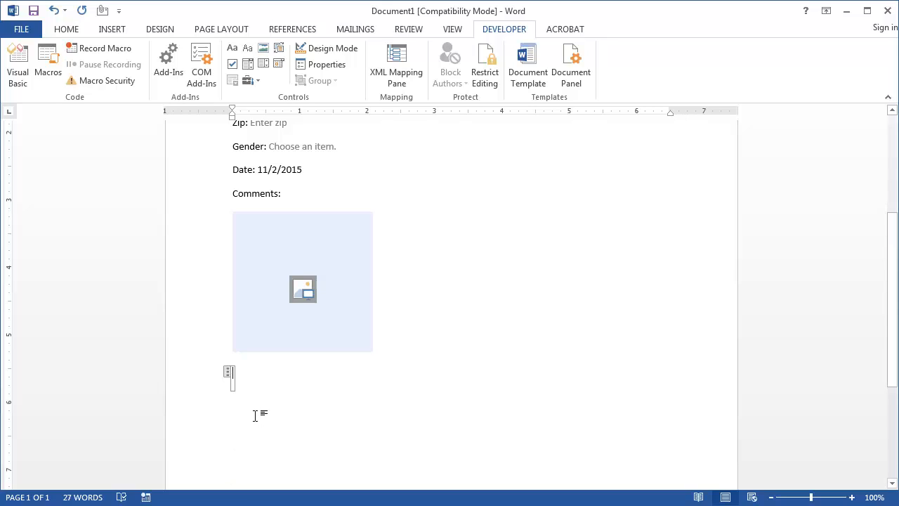
{"action": "type", "text": ";lksajfsajfja;lkf"}
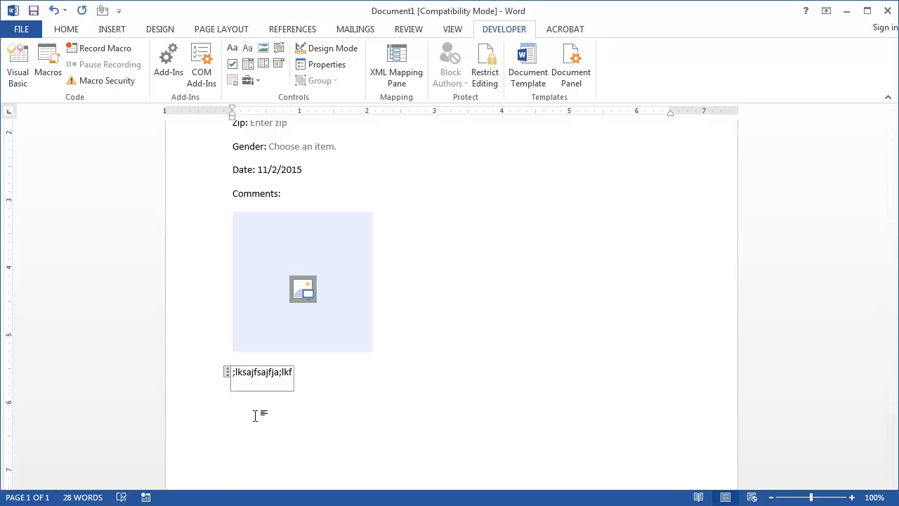
- Paste the penguin picture from Document2 into the rich text control, directly after its sample text
{"action": "left_click", "coordinate": [255, 415]}
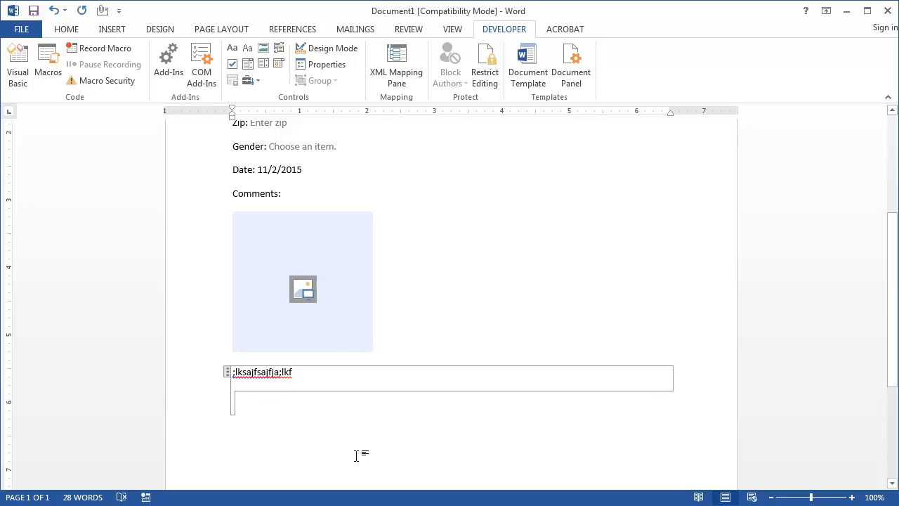
{"action": "left_click", "coordinate": [443, 376]}
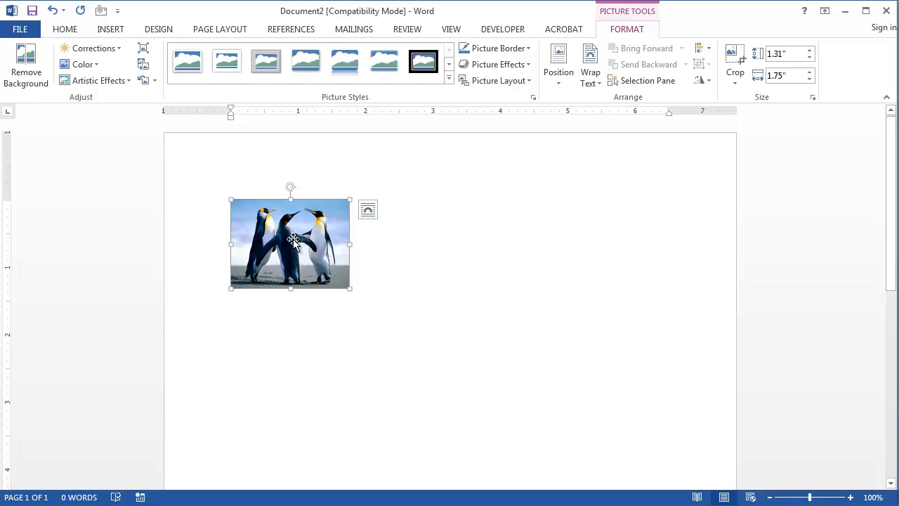
{"action": "key", "text": "alt+Tab"}
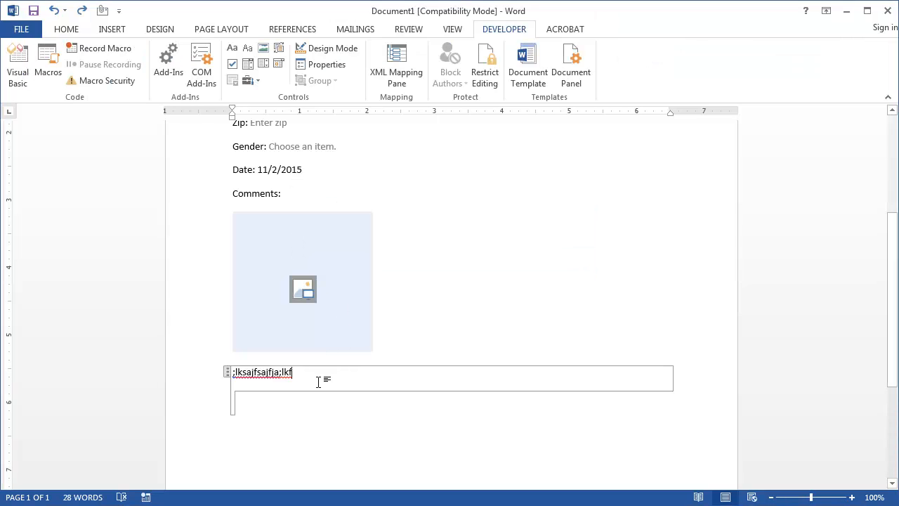
{"action": "key", "text": "ctrl+v"}
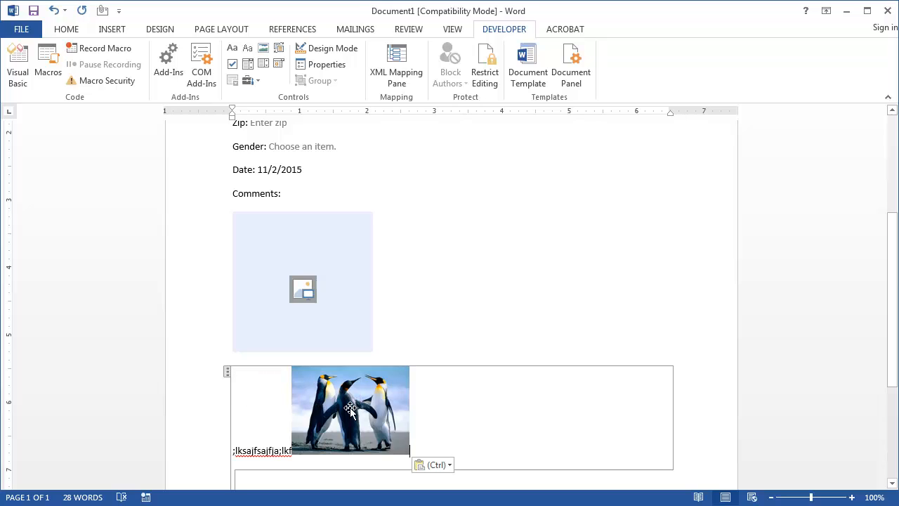
- Try to bring the penguin picture from Document2 into the First Name text control and fill the field with sample text "adsfdasa"
{"action": "scroll", "coordinate": [355, 406], "scroll_direction": "up", "scroll_amount": 3}
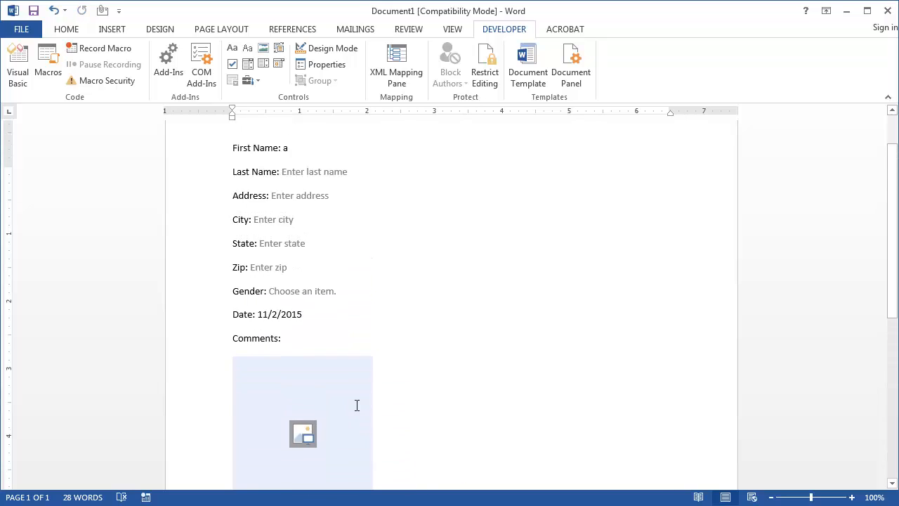
{"action": "scroll", "coordinate": [356, 405], "scroll_direction": "up", "scroll_amount": 1}
{"action": "left_click", "coordinate": [298, 206]}
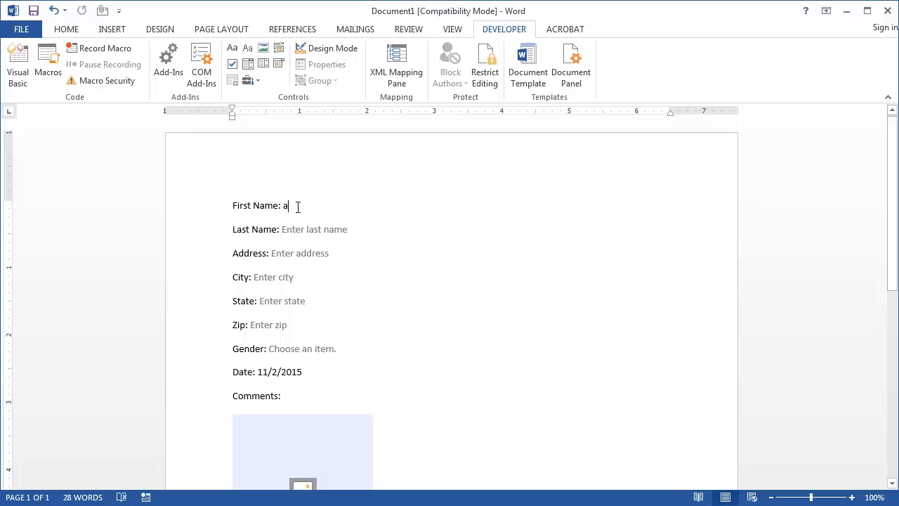
{"action": "double_click", "coordinate": [297, 207]}
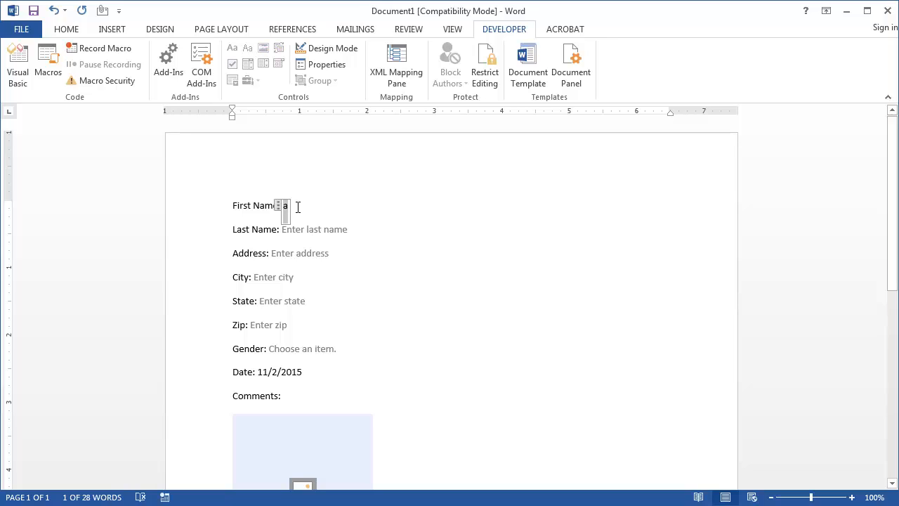
{"action": "key", "text": "alt+Tab"}
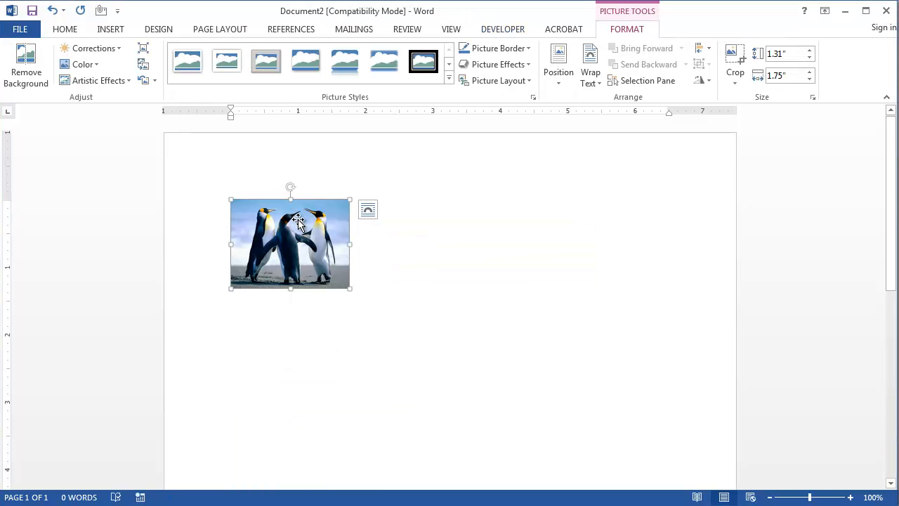
{"action": "key", "text": "alt+Tab"}
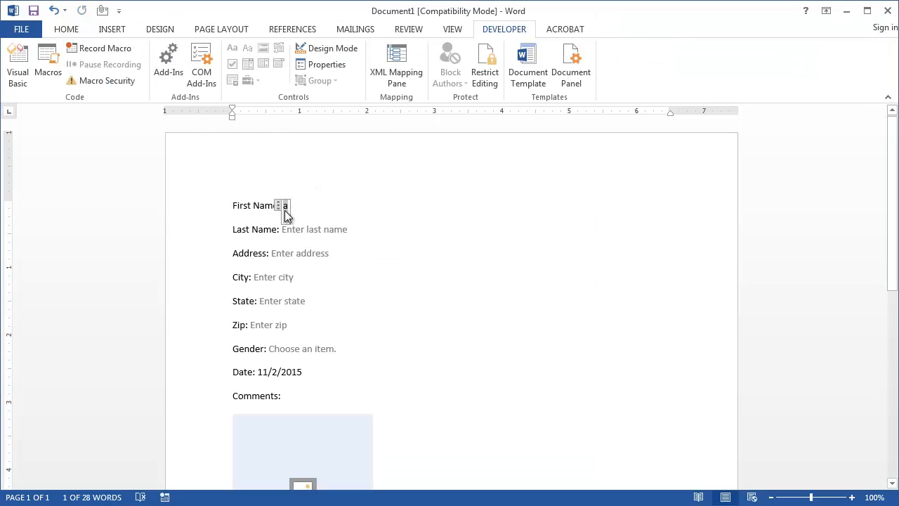
{"action": "type", "text": "dsfdasa"}
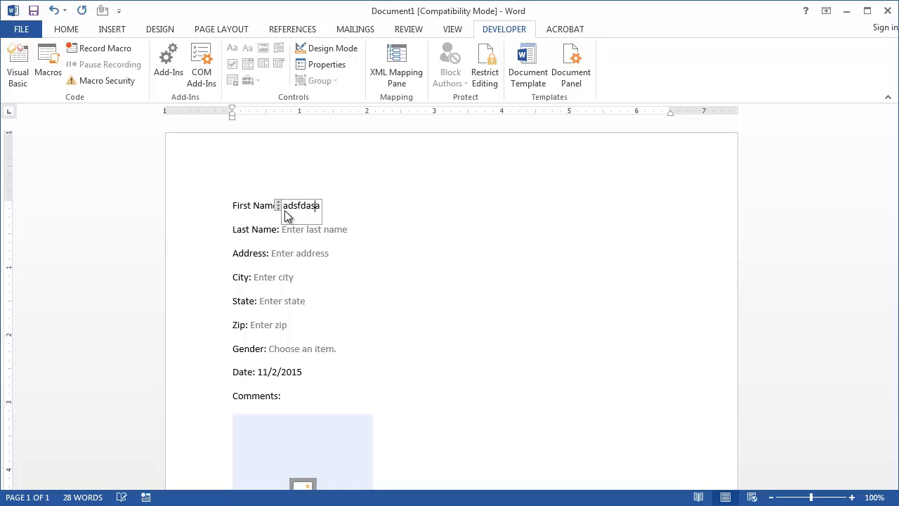
- Check the paste options available inside the First Name text control and close them without pasting
{"action": "left_click", "coordinate": [60, 31]}
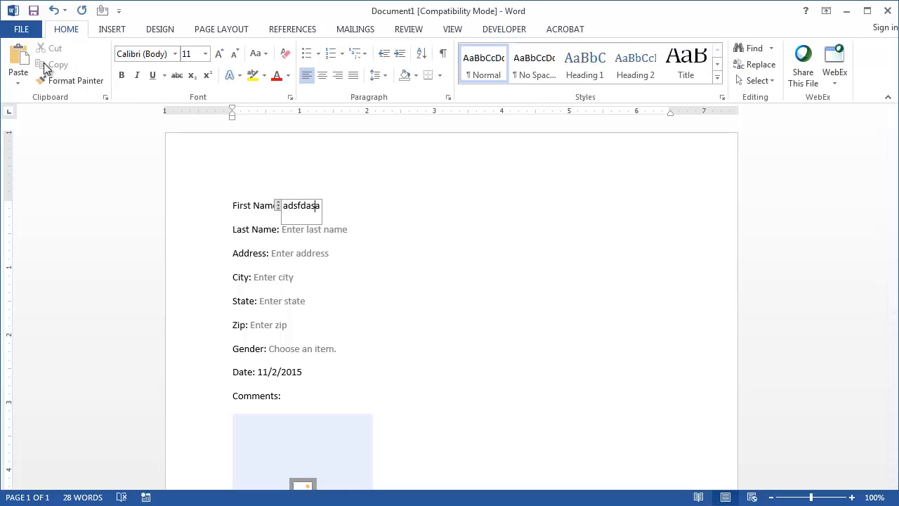
{"action": "left_click", "coordinate": [17, 77]}
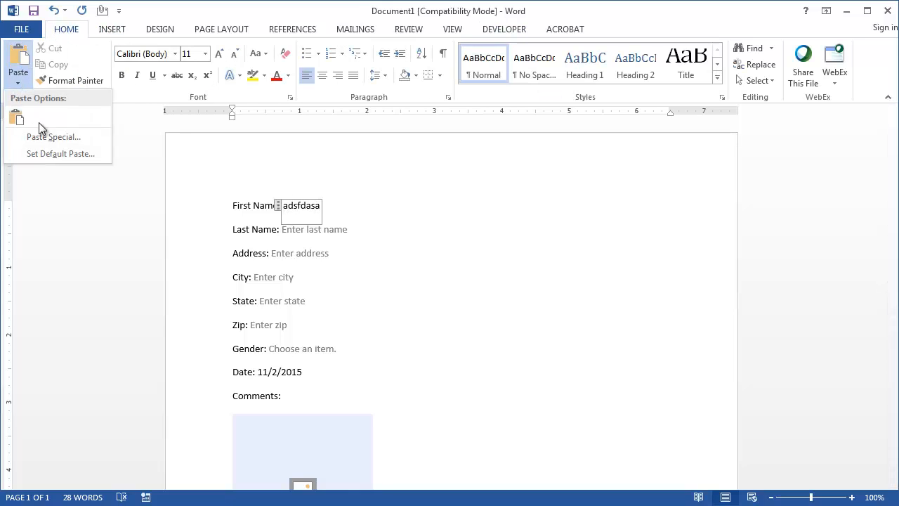
{"action": "left_click", "coordinate": [413, 224]}
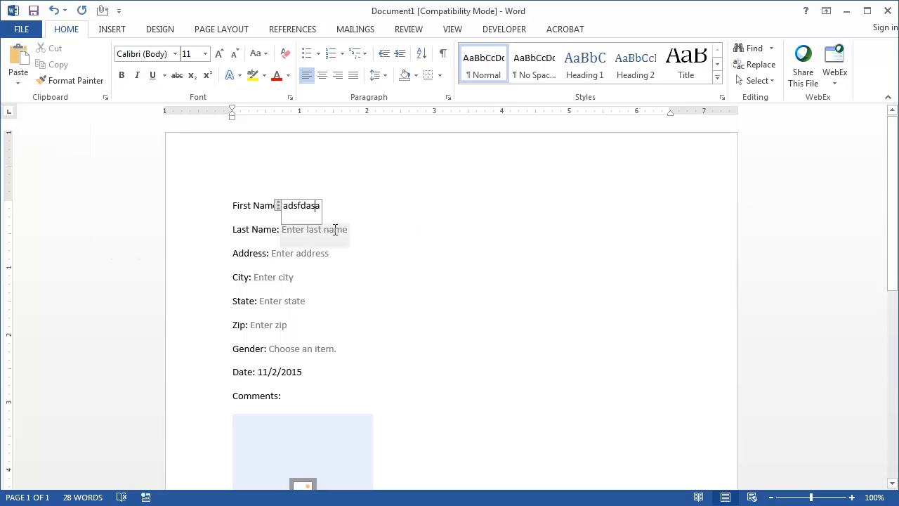
{"action": "scroll", "coordinate": [401, 263], "scroll_direction": "down", "scroll_amount": 4}
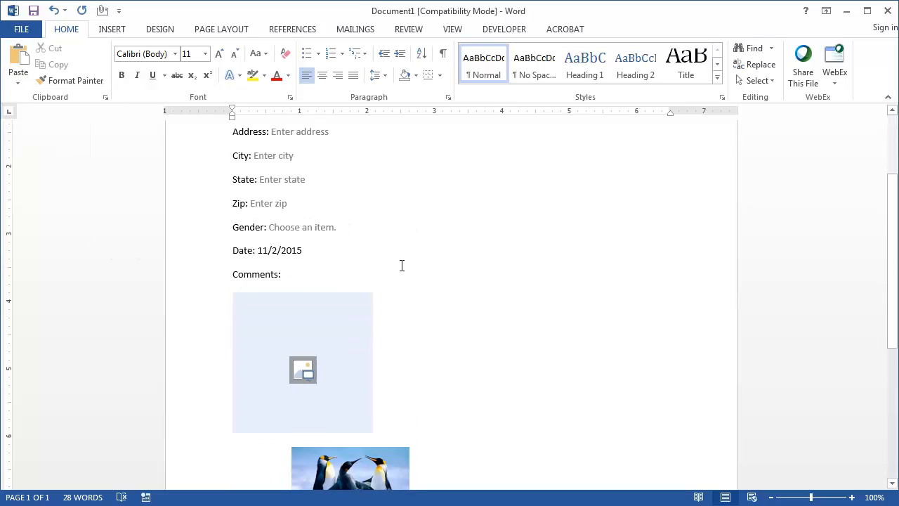
{"action": "scroll", "coordinate": [401, 263], "scroll_direction": "up", "scroll_amount": 3}
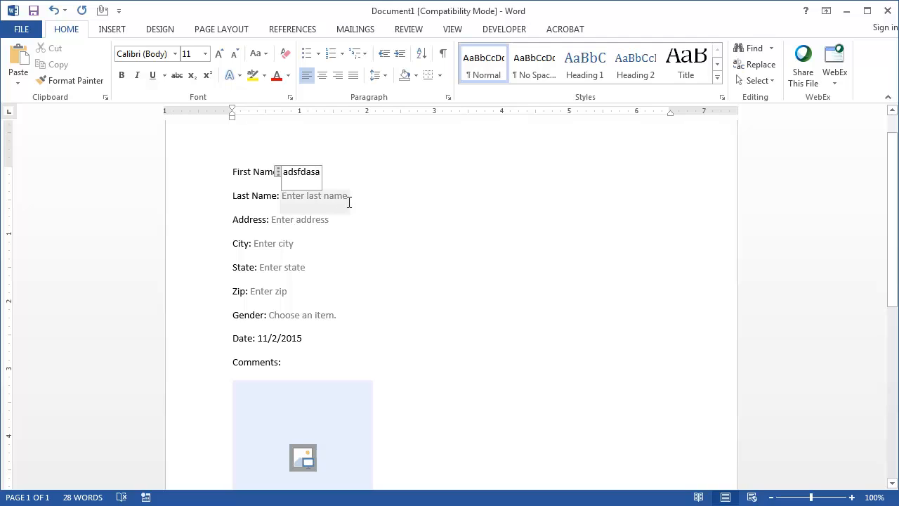
{"action": "left_click", "coordinate": [294, 227]}
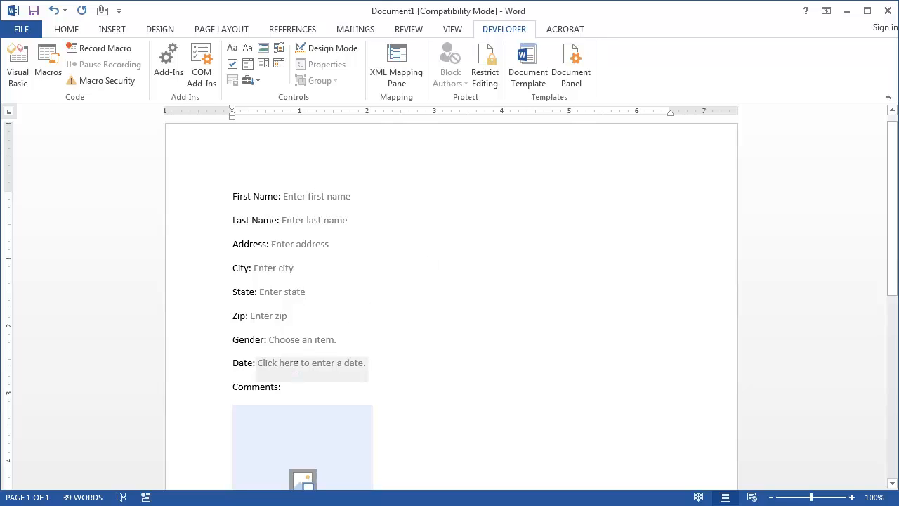
- Move the Date line with its date picker above the First Name line and remove the stray space before "First Name:"
{"action": "left_click_drag", "start_coordinate": [233, 363], "coordinate": [330, 357]}
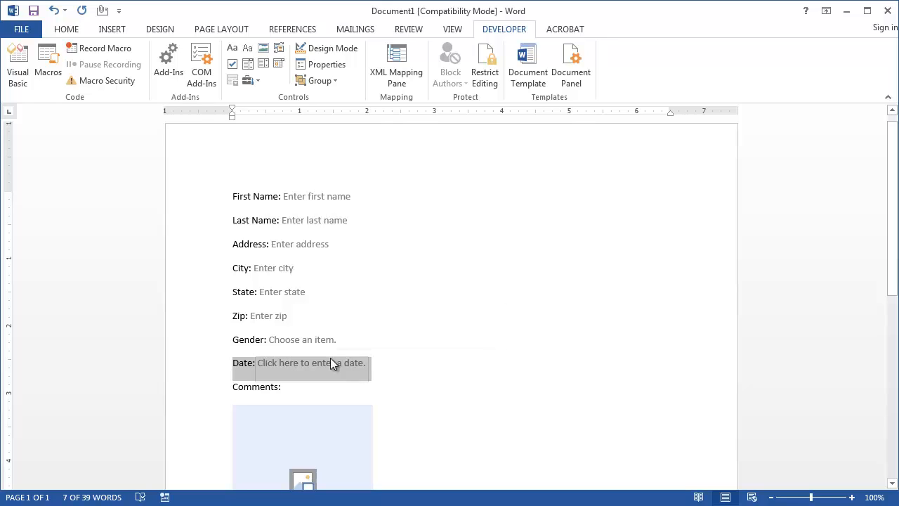
{"action": "key", "text": "ctrl+x"}
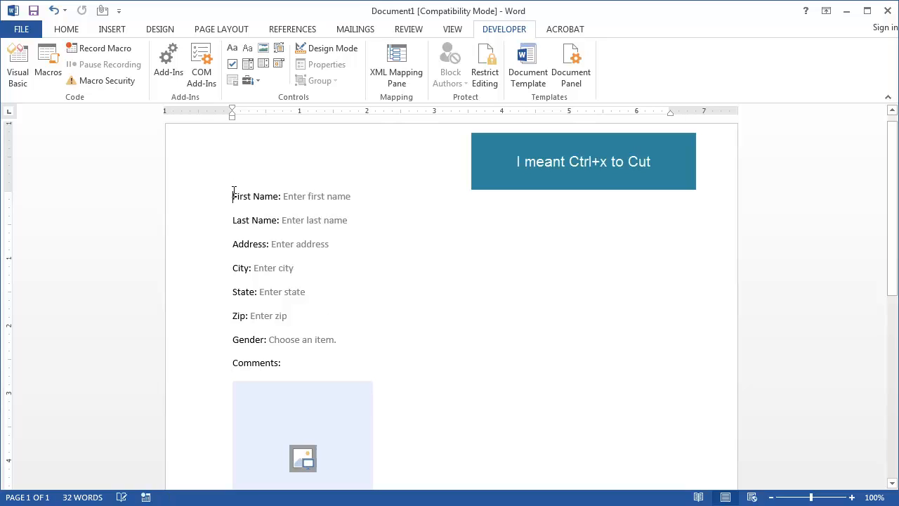
{"action": "key", "text": "ctrl+v"}
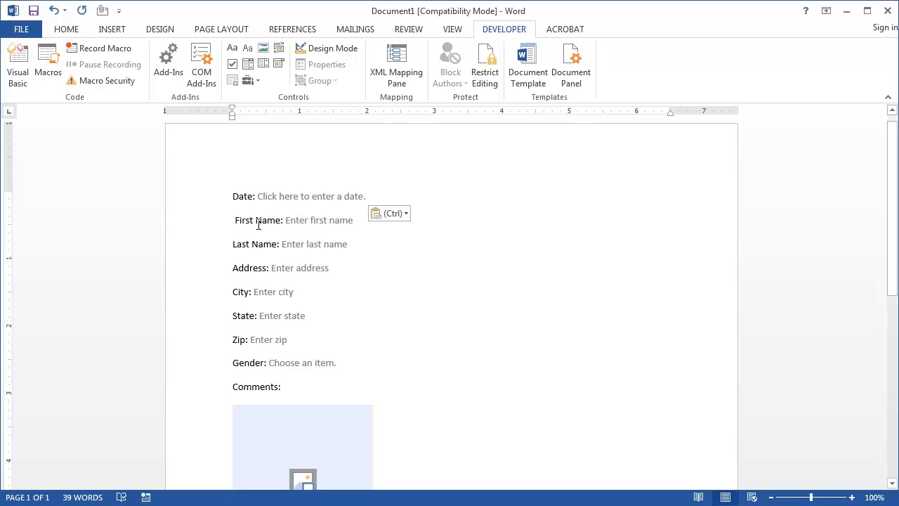
{"action": "key", "text": "BackSpace"}
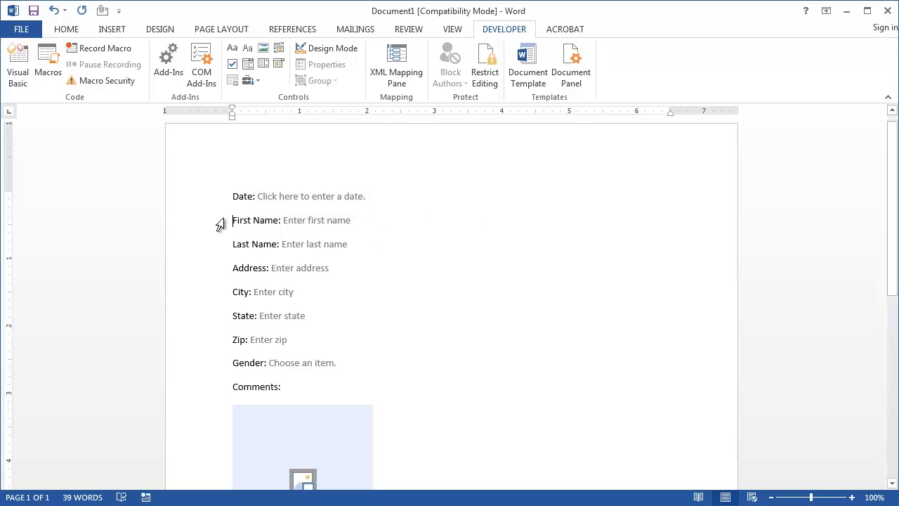
- Lay out the First Name and Last Name lines in two columns
{"action": "left_click_drag", "start_coordinate": [231, 218], "coordinate": [342, 237]}
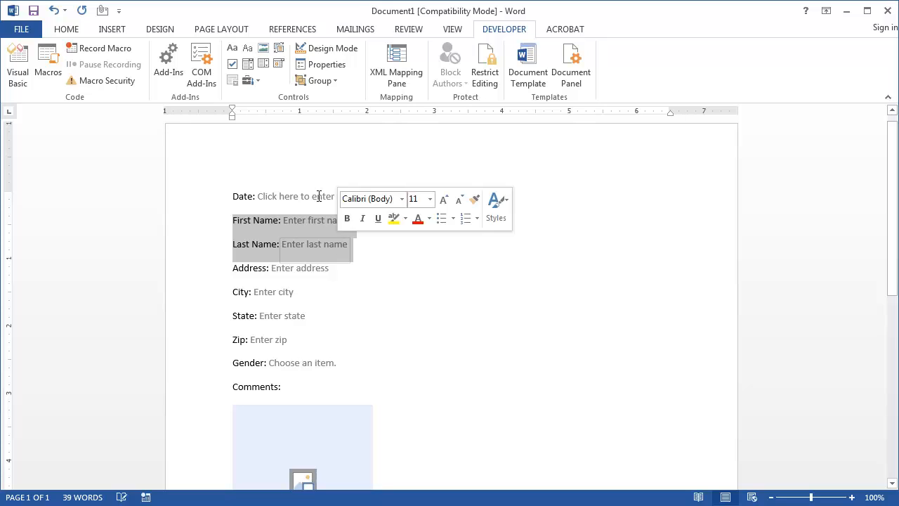
{"action": "left_click", "coordinate": [219, 28]}
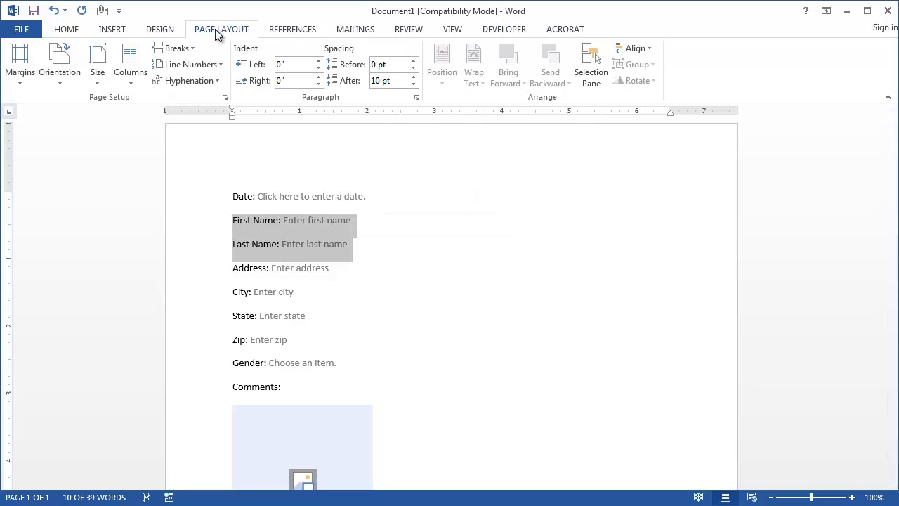
{"action": "left_click", "coordinate": [130, 79]}
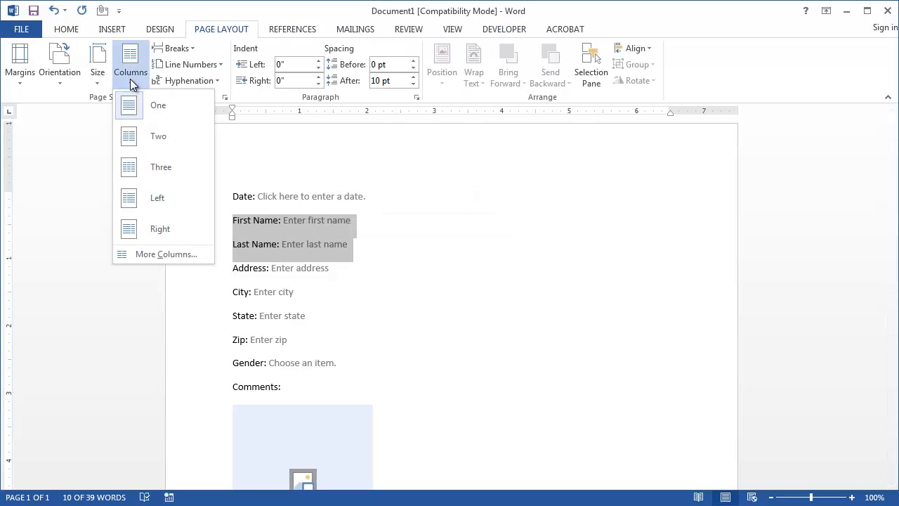
{"action": "left_click", "coordinate": [148, 136]}
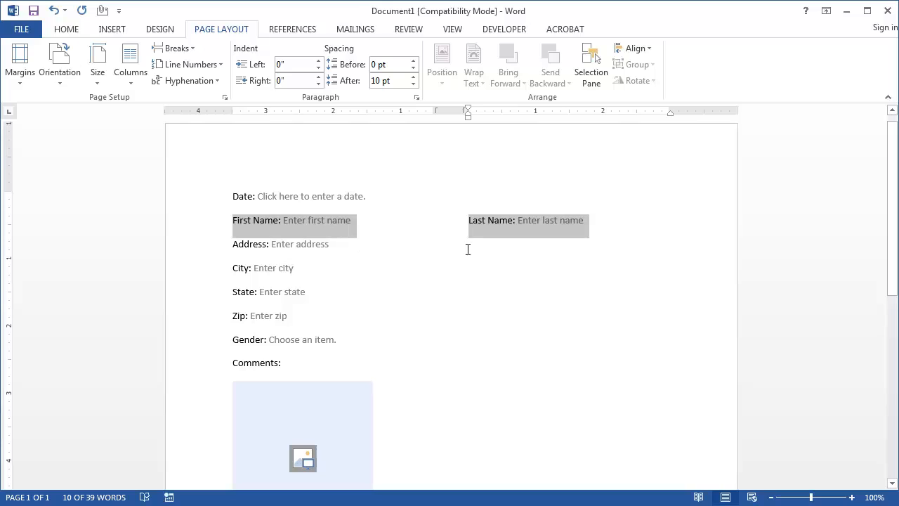
- Lay out the City, State and Zip lines in three columns
{"action": "left_click_drag", "start_coordinate": [234, 271], "coordinate": [275, 320]}
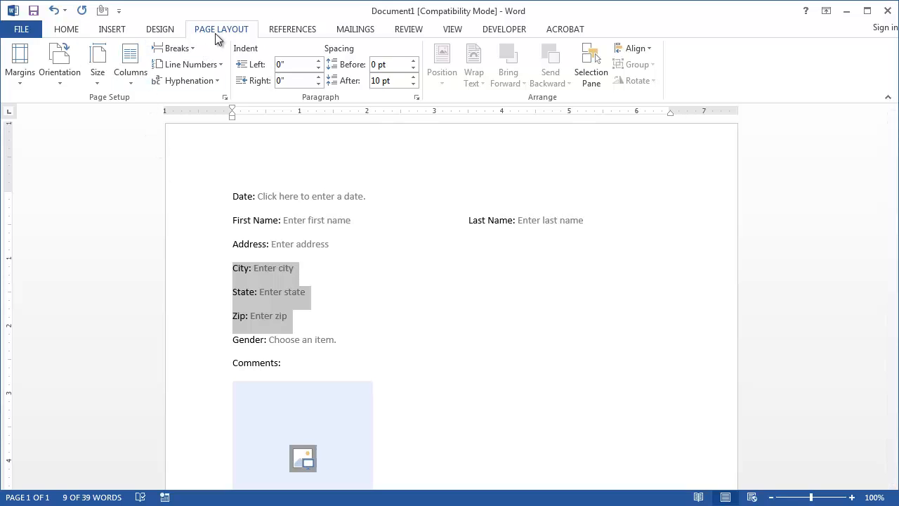
{"action": "left_click", "coordinate": [127, 85]}
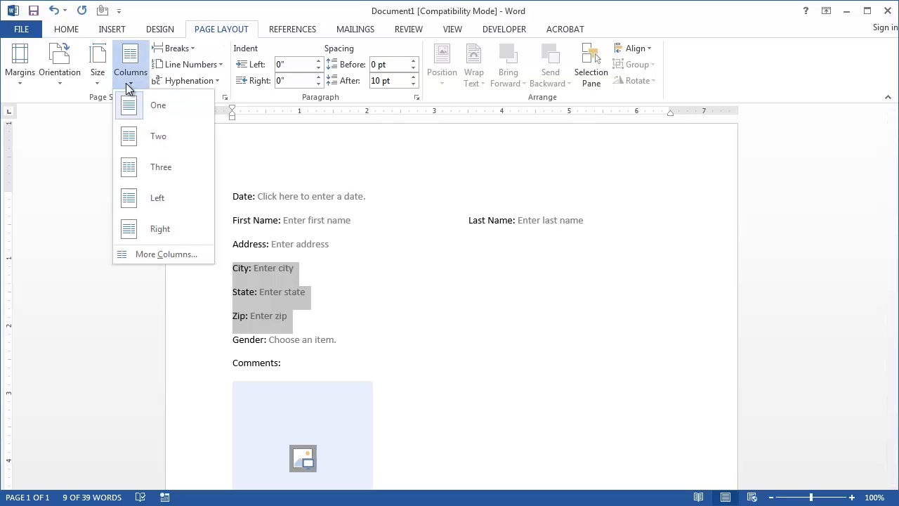
{"action": "left_click", "coordinate": [155, 165]}
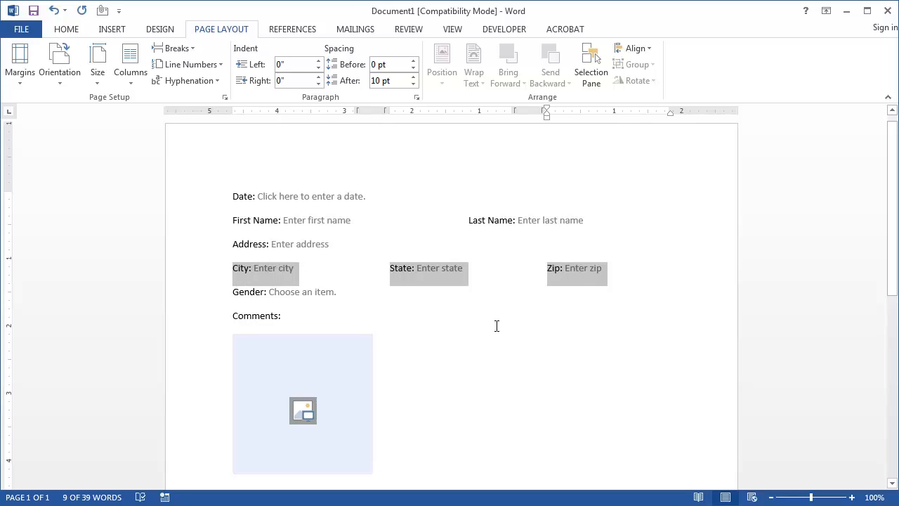
- Select the whole form, try font size 14 on its text and settle on size 12
{"action": "scroll", "coordinate": [497, 327], "scroll_direction": "down", "scroll_amount": 5}
{"action": "scroll", "coordinate": [497, 327], "scroll_direction": "up", "scroll_amount": 2}
{"action": "scroll", "coordinate": [497, 327], "scroll_direction": "up", "scroll_amount": 2}
{"action": "left_click_drag", "start_coordinate": [233, 194], "coordinate": [499, 277]}
{"action": "scroll", "coordinate": [499, 279], "scroll_direction": "up", "scroll_amount": 1}
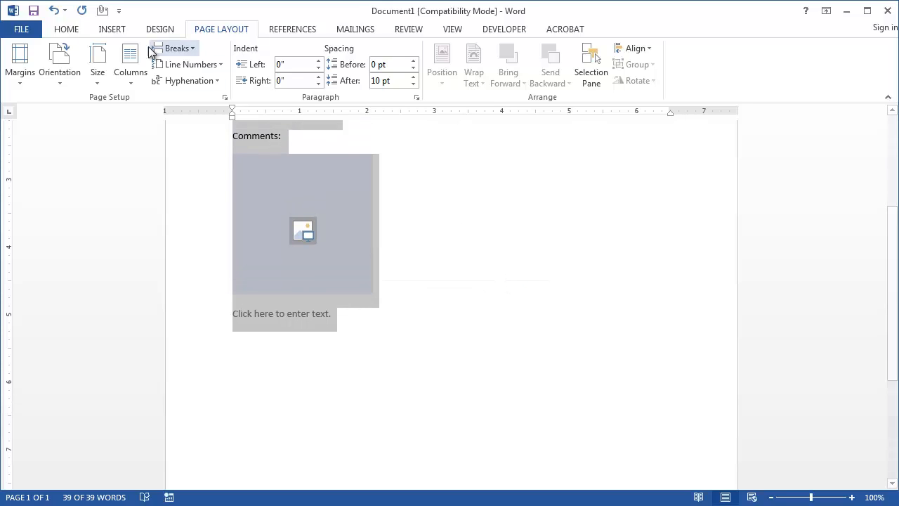
{"action": "left_click", "coordinate": [67, 30]}
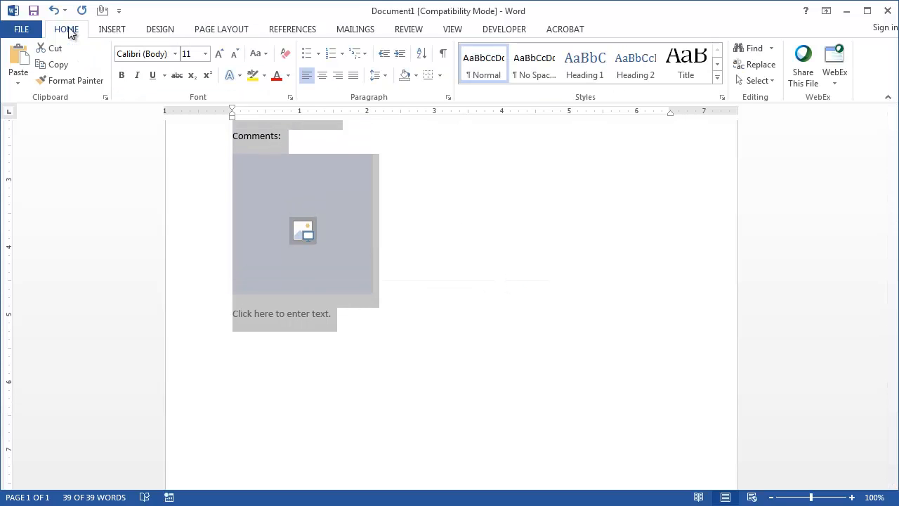
{"action": "left_click", "coordinate": [219, 60]}
{"action": "left_click", "coordinate": [219, 60]}
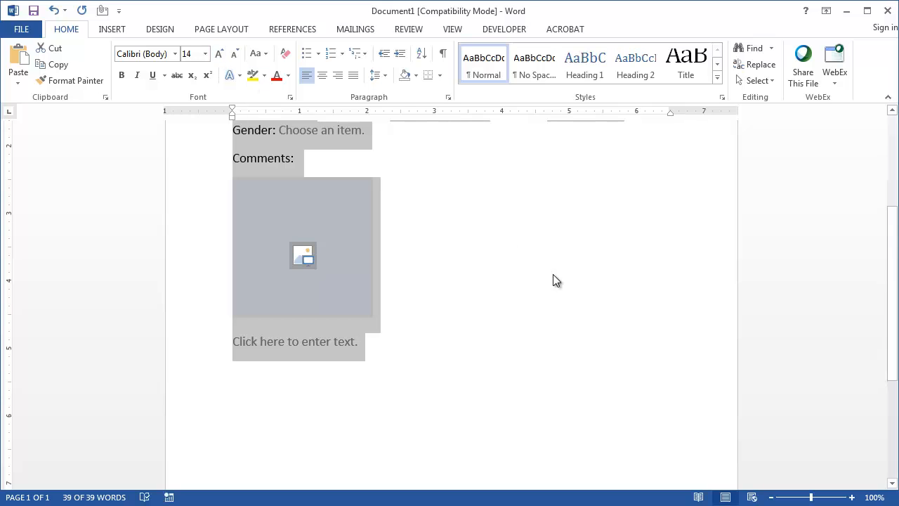
{"action": "scroll", "coordinate": [553, 278], "scroll_direction": "up", "scroll_amount": 5}
{"action": "scroll", "coordinate": [553, 279], "scroll_direction": "down", "scroll_amount": 3}
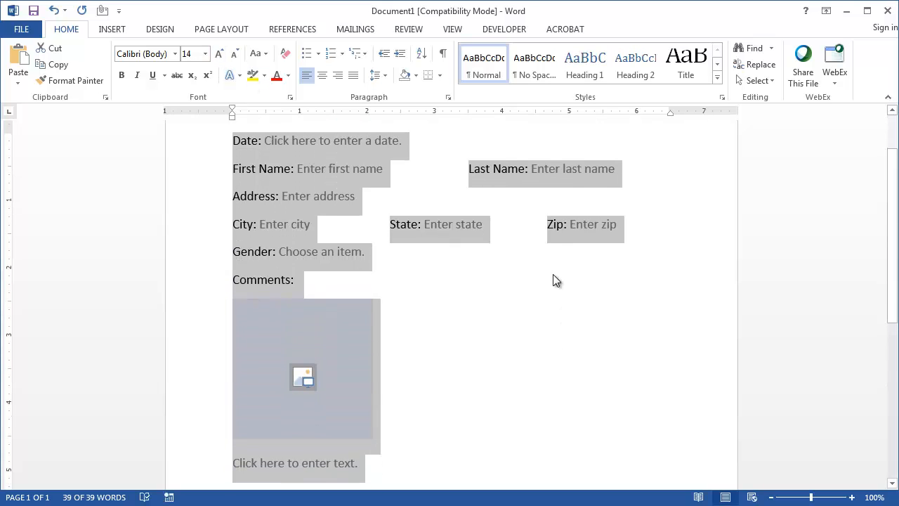
{"action": "scroll", "coordinate": [553, 280], "scroll_direction": "down", "scroll_amount": 1}
{"action": "scroll", "coordinate": [553, 279], "scroll_direction": "up", "scroll_amount": 4}
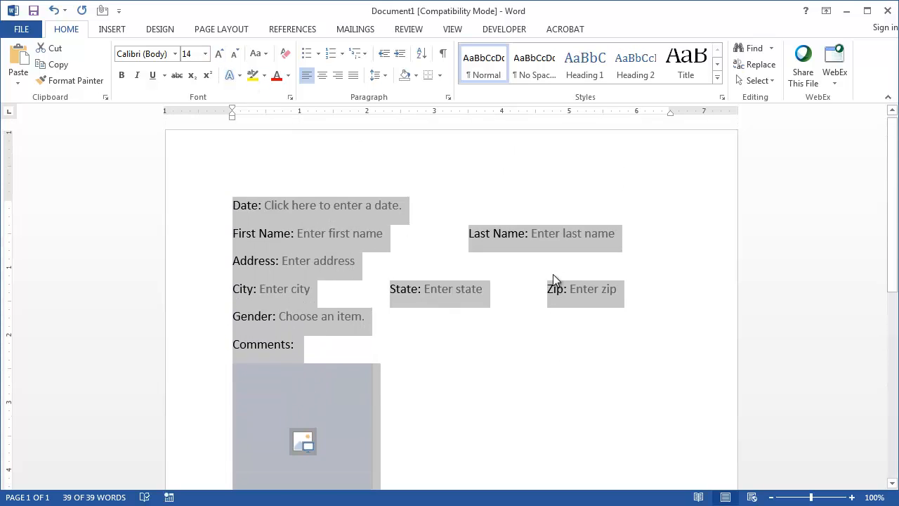
{"action": "scroll", "coordinate": [544, 275], "scroll_direction": "down", "scroll_amount": 2}
{"action": "left_click", "coordinate": [235, 55]}
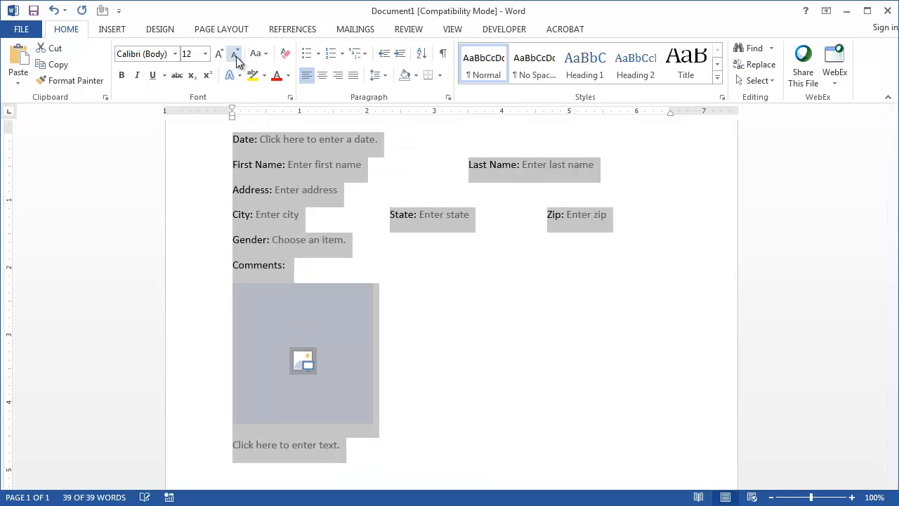
{"action": "left_click", "coordinate": [600, 387]}
{"action": "scroll", "coordinate": [601, 387], "scroll_direction": "up", "scroll_amount": 2}
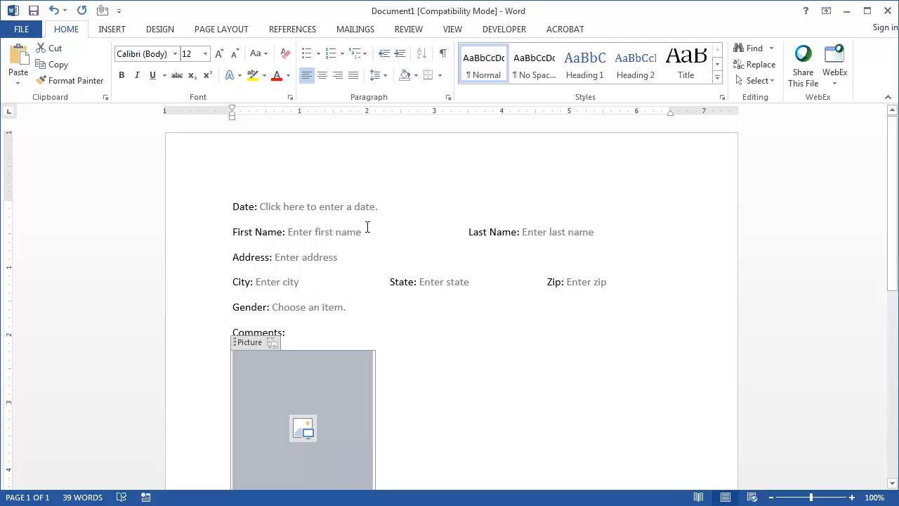
- Draw a straight horizontal line about 2.68" long beneath the First Name field, ending just before the Last Name label
{"action": "left_click", "coordinate": [121, 29]}
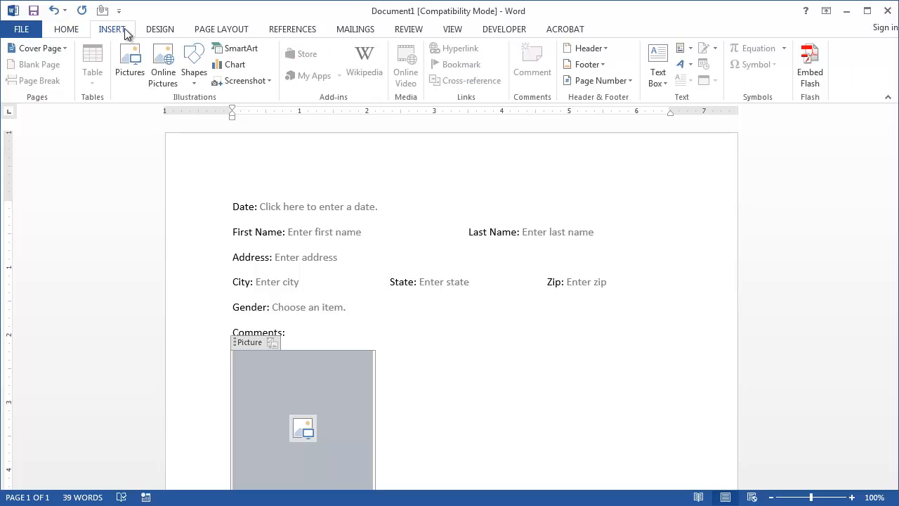
{"action": "left_click", "coordinate": [194, 78]}
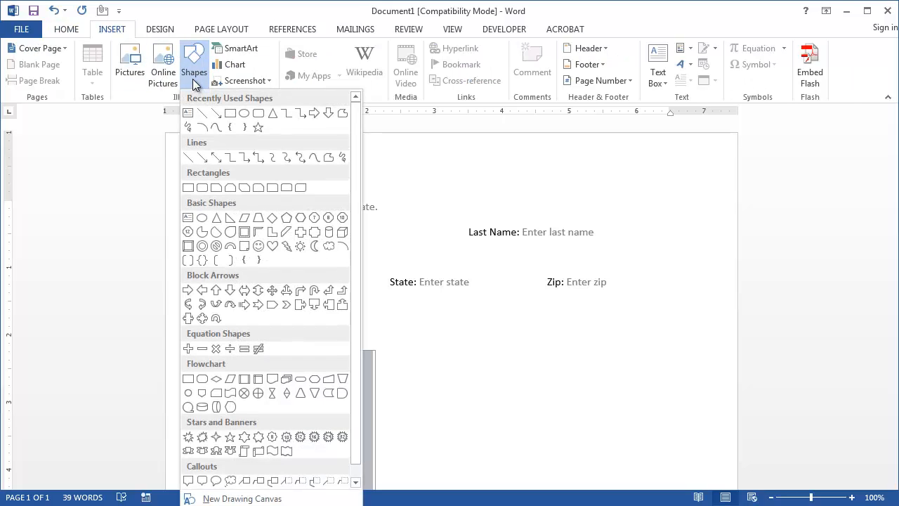
{"action": "left_click", "coordinate": [185, 155]}
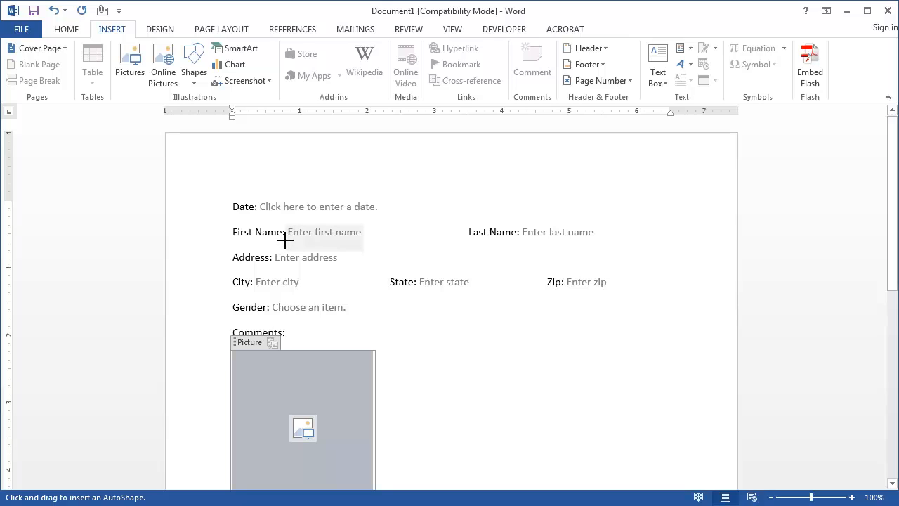
{"action": "mouse_move", "coordinate": [285, 240]}
{"action": "left_mouse_down"}
{"action": "mouse_move", "coordinate": [453, 236]}
{"action": "mouse_move", "coordinate": [464, 245]}
{"action": "mouse_move", "coordinate": [472, 229]}
{"action": "mouse_move", "coordinate": [458, 225]}
{"action": "mouse_move", "coordinate": [460, 236]}
{"action": "mouse_move", "coordinate": [471, 199]}
{"action": "mouse_move", "coordinate": [469, 241]}
{"action": "mouse_move", "coordinate": [466, 207]}
{"action": "mouse_move", "coordinate": [484, 259]}
{"action": "mouse_move", "coordinate": [457, 250]}
{"action": "mouse_move", "coordinate": [465, 253]}
{"action": "left_mouse_up"}
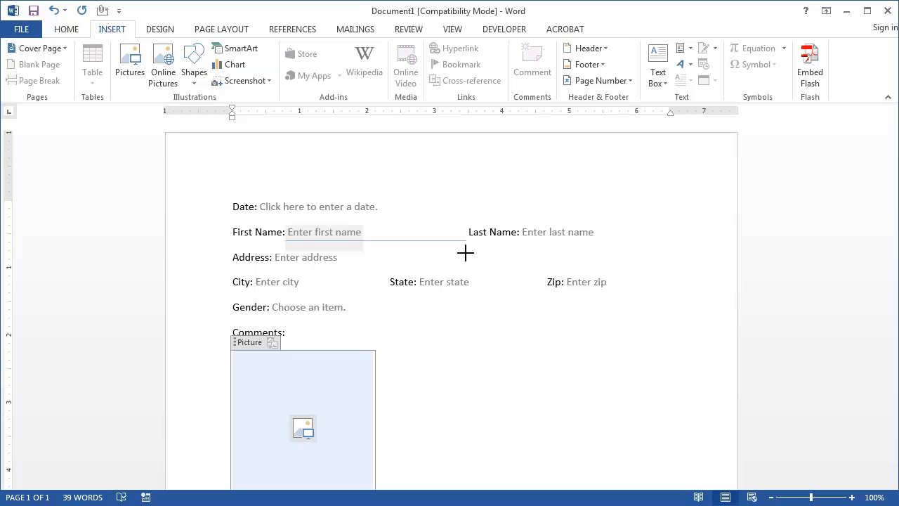
{"action": "left_click_drag", "start_coordinate": [466, 254], "coordinate": [467, 254]}
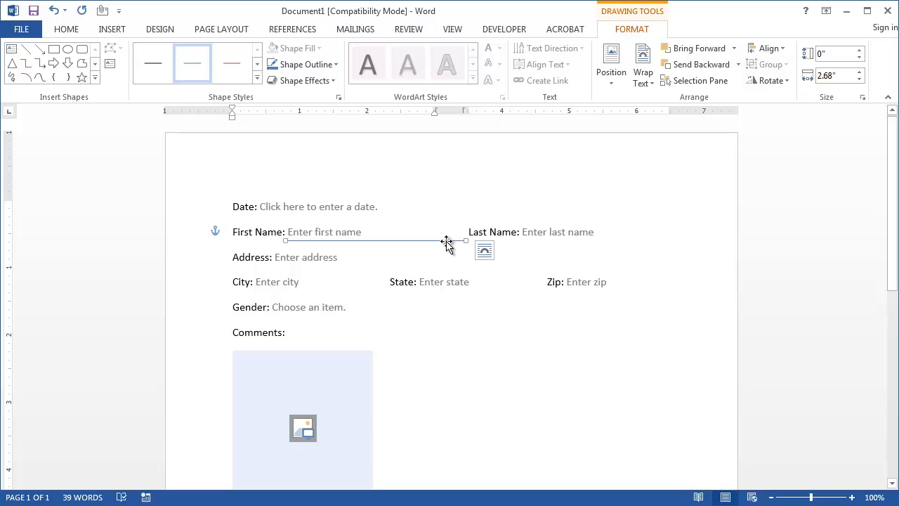
- Apply the thin black line style to the First Name underline and set its outline colour to black
{"action": "left_click", "coordinate": [257, 79]}
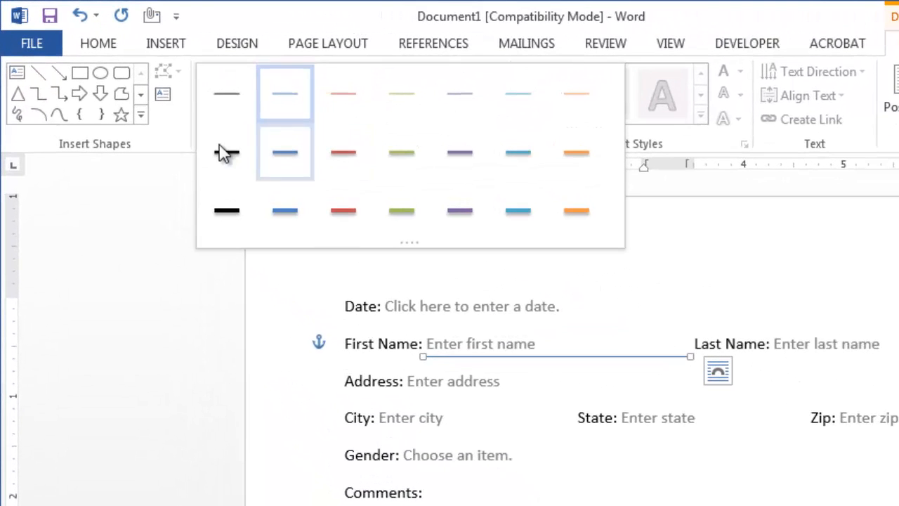
{"action": "left_click", "coordinate": [235, 97]}
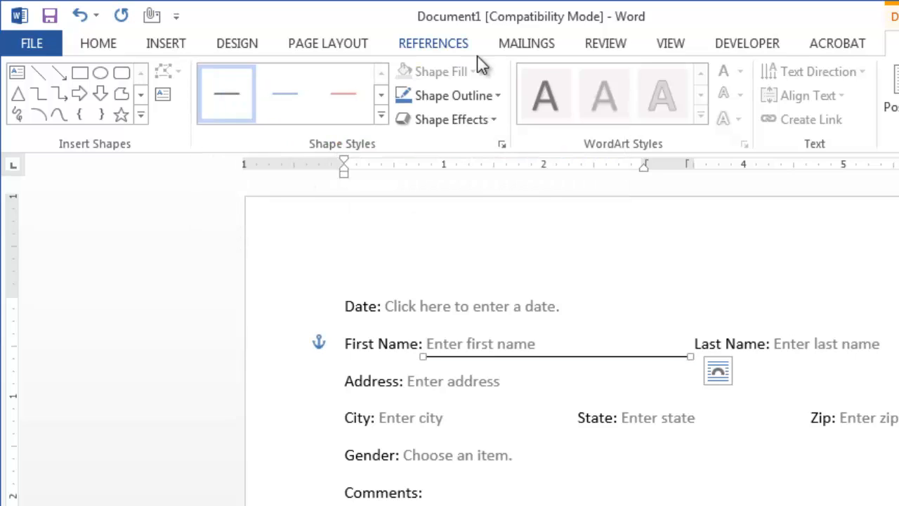
{"action": "left_click", "coordinate": [486, 96]}
{"action": "left_click", "coordinate": [420, 144]}
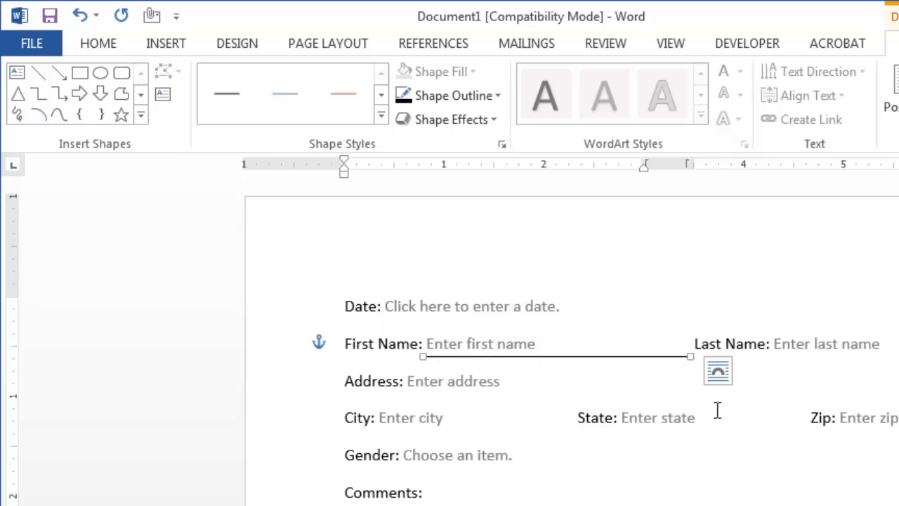
{"action": "left_click", "coordinate": [670, 373]}
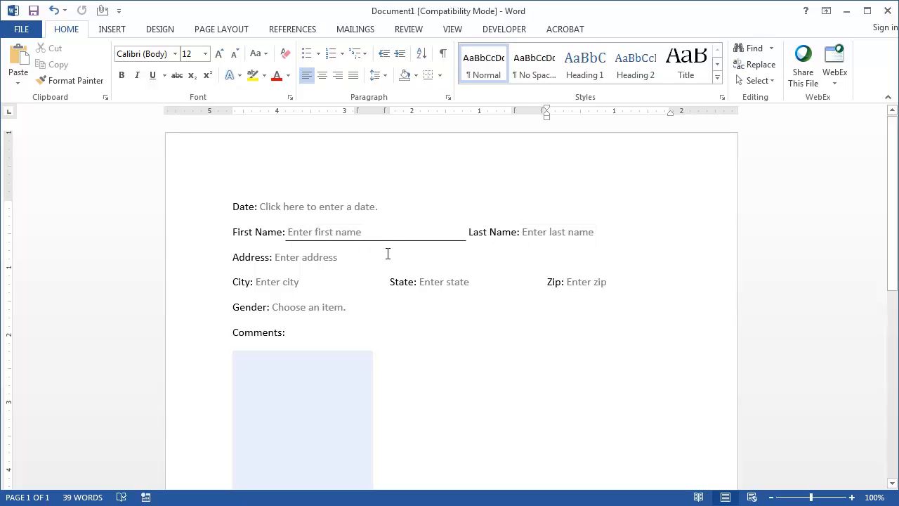
{"action": "left_click", "coordinate": [425, 241]}
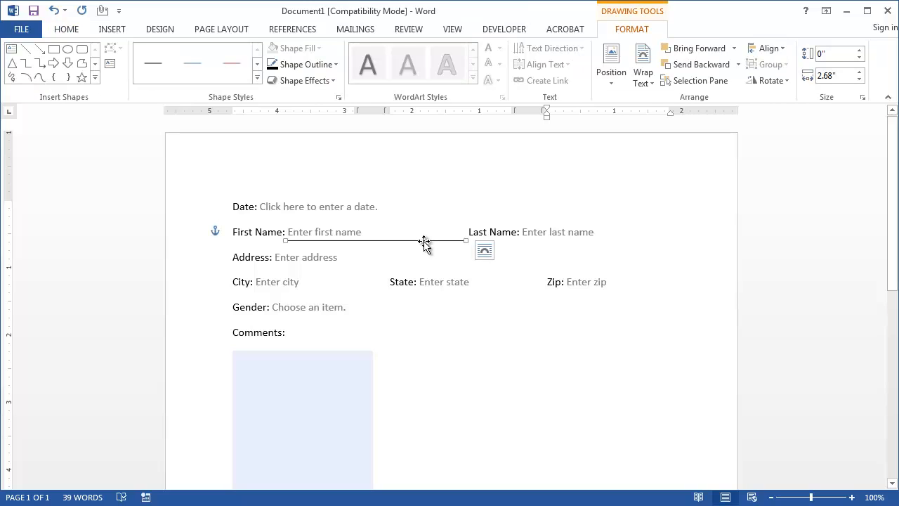
{"action": "key", "text": "ctrl+c"}
{"action": "key", "text": "ctrl+v"}
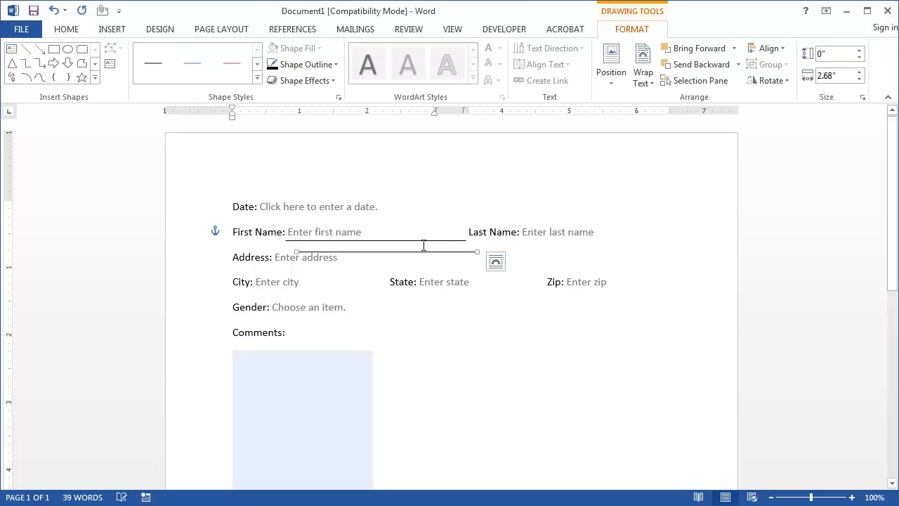
{"action": "left_click_drag", "start_coordinate": [558, 250], "coordinate": [637, 240]}
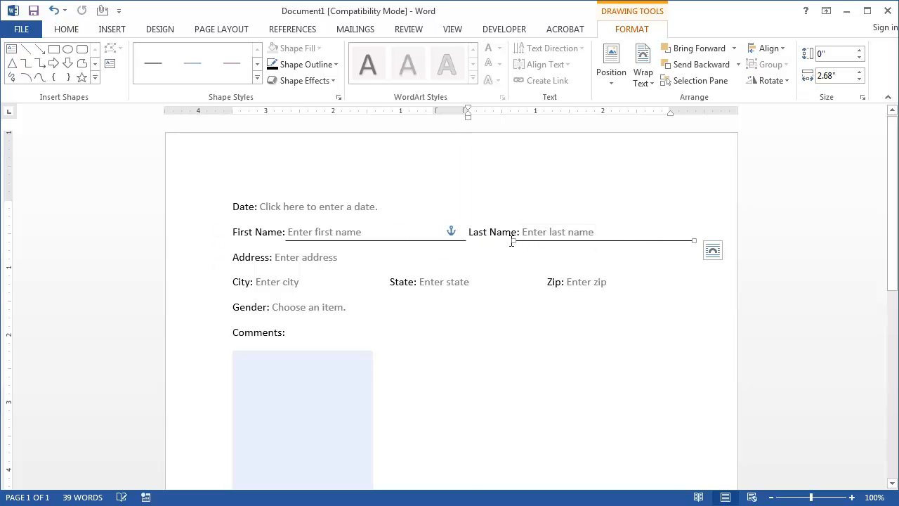
{"action": "left_click_drag", "start_coordinate": [513, 239], "coordinate": [522, 241]}
{"action": "left_click", "coordinate": [674, 277]}
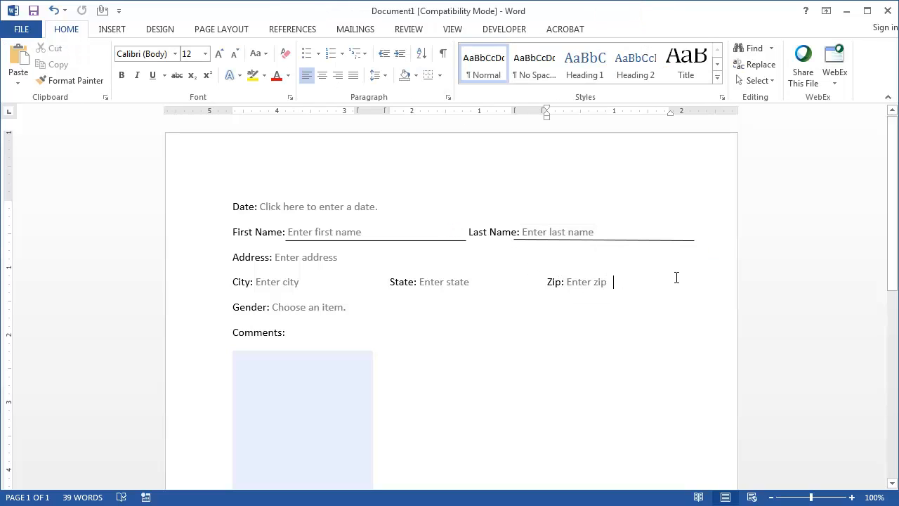
{"action": "left_click", "coordinate": [522, 239]}
{"action": "mouse_move", "coordinate": [514, 239]}
{"action": "left_mouse_down"}
{"action": "mouse_move", "coordinate": [522, 238]}
{"action": "mouse_move", "coordinate": [518, 248]}
{"action": "left_mouse_up"}
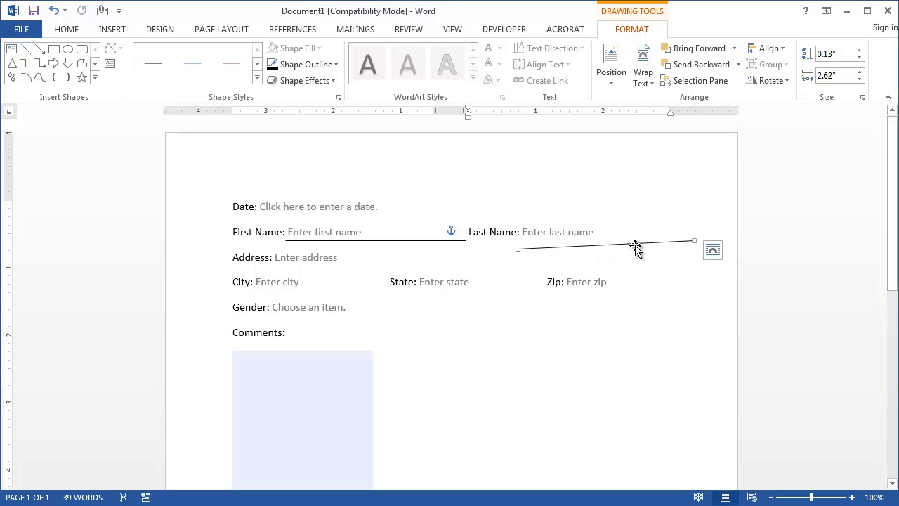
{"action": "key", "text": "ctrl+z"}
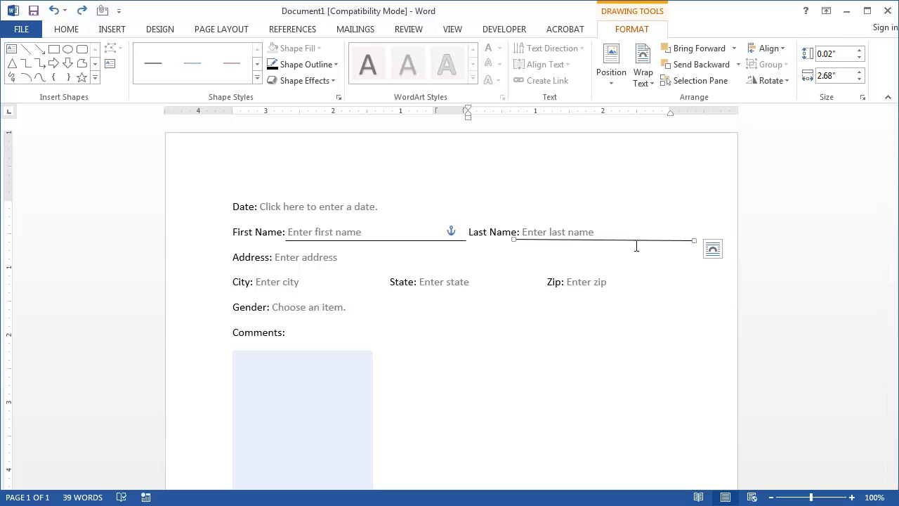
{"action": "key", "text": "Delete"}
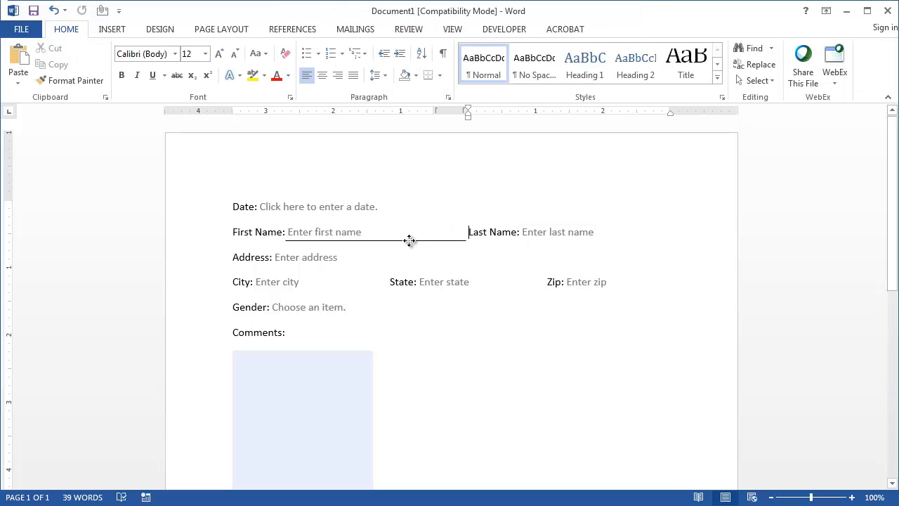
- Duplicate the First Name underline and place the copy level beneath the Last Name field, starting right after its label
{"action": "left_click", "coordinate": [410, 240]}
{"action": "key", "text": "ctrl+c"}
{"action": "key", "text": "ctrl+v"}
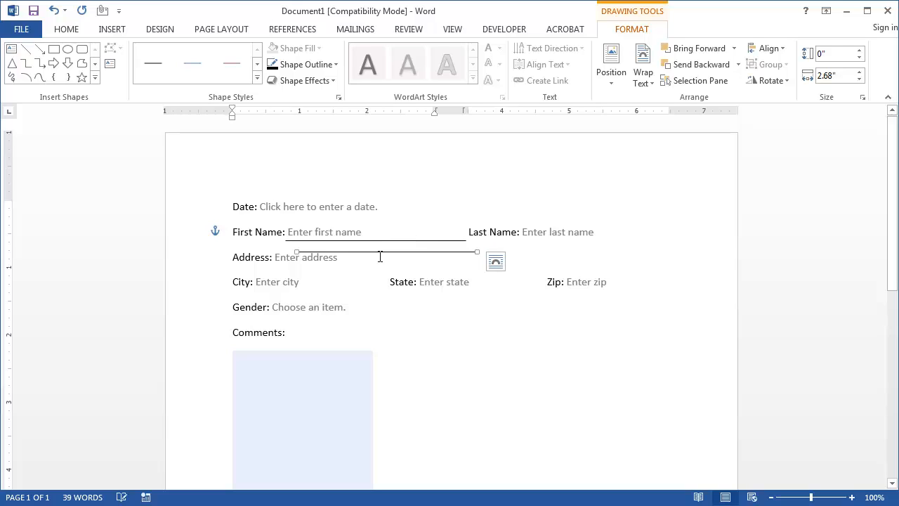
{"action": "left_click_drag", "start_coordinate": [380, 252], "coordinate": [604, 240]}
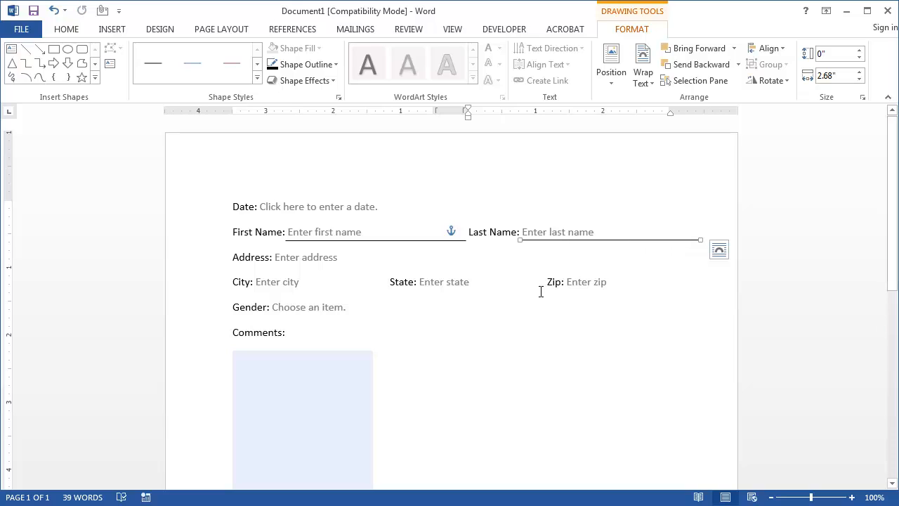
- Add another copy of the underline beneath the Address field and lengthen it to about 6.38", reaching the Last Name line's end
{"action": "key", "text": "ctrl+v"}
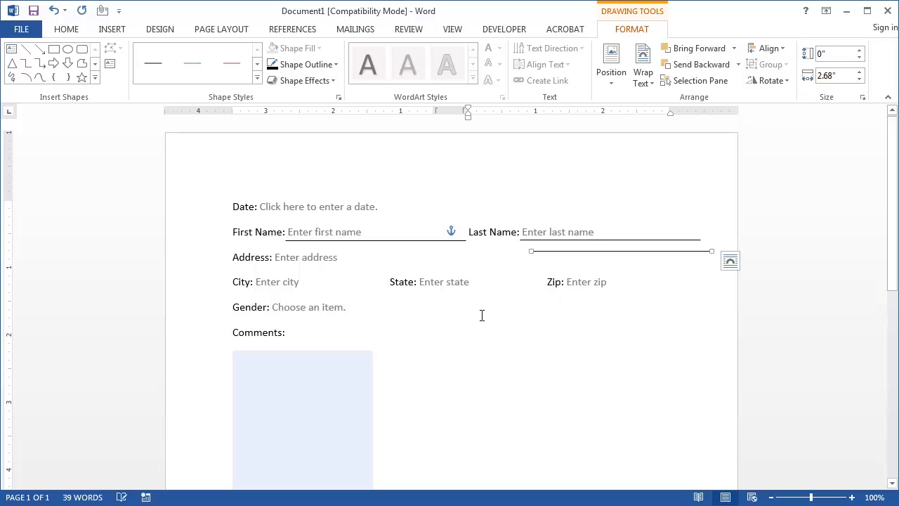
{"action": "left_click_drag", "start_coordinate": [598, 253], "coordinate": [337, 265]}
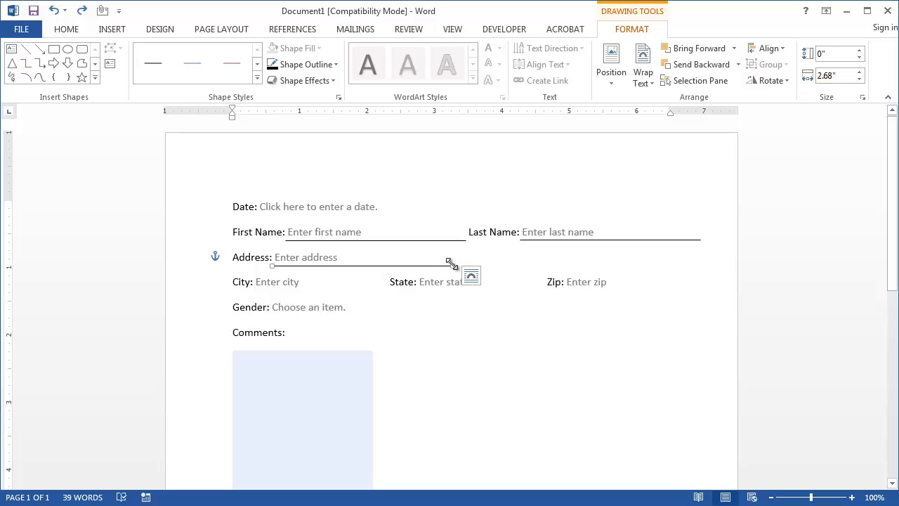
{"action": "left_click_drag", "start_coordinate": [452, 265], "coordinate": [700, 266]}
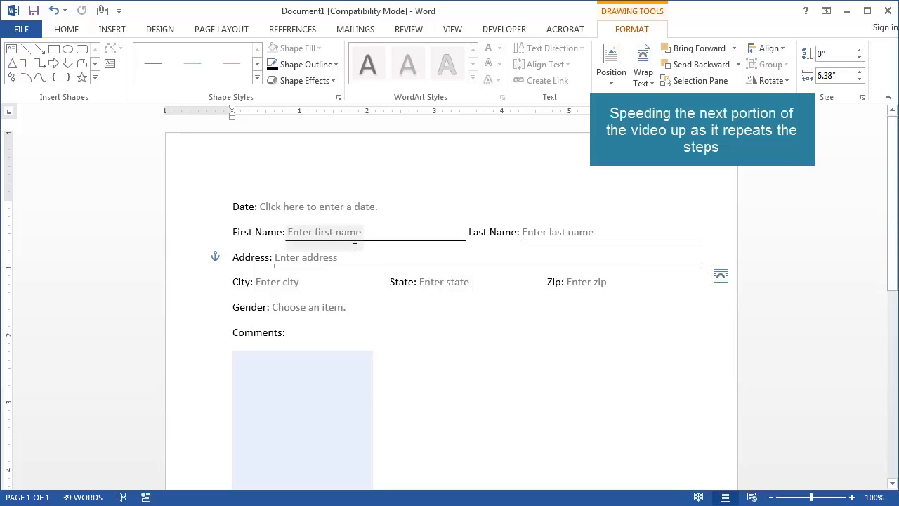
- Copy the First Name underline beneath the City field and shorten it to about 2" so it stops before the State label
{"action": "left_click", "coordinate": [396, 239]}
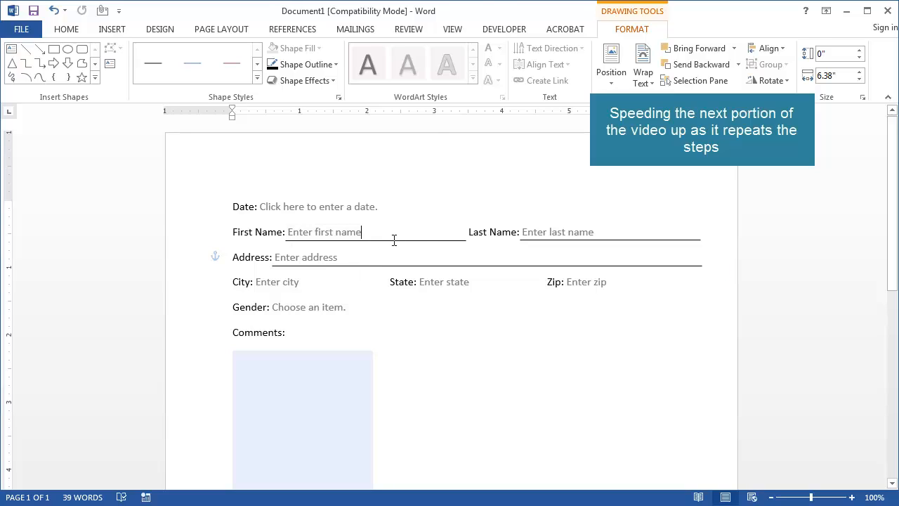
{"action": "left_click", "coordinate": [422, 240]}
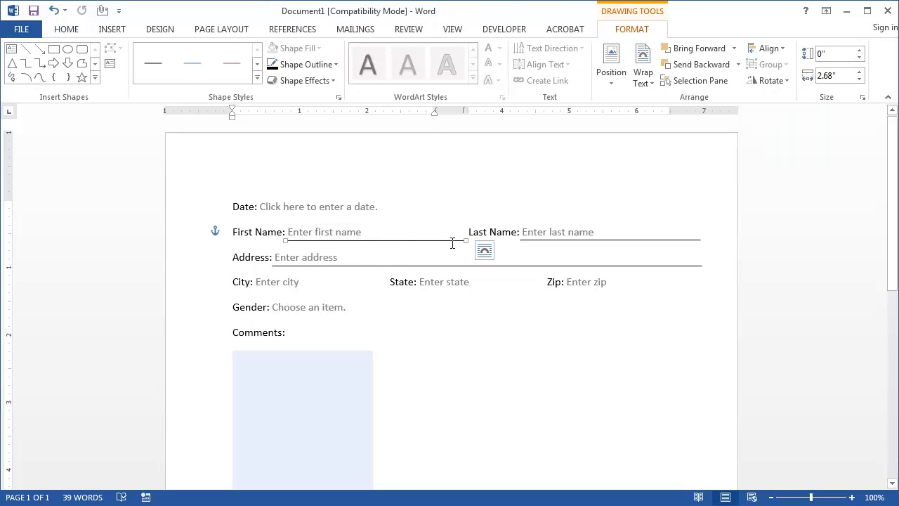
{"action": "key", "text": "ctrl+c"}
{"action": "key", "text": "ctrl+v"}
{"action": "mouse_move", "coordinate": [436, 253]}
{"action": "left_mouse_down"}
{"action": "mouse_move", "coordinate": [417, 302]}
{"action": "mouse_move", "coordinate": [347, 286]}
{"action": "mouse_move", "coordinate": [395, 292]}
{"action": "left_mouse_up"}
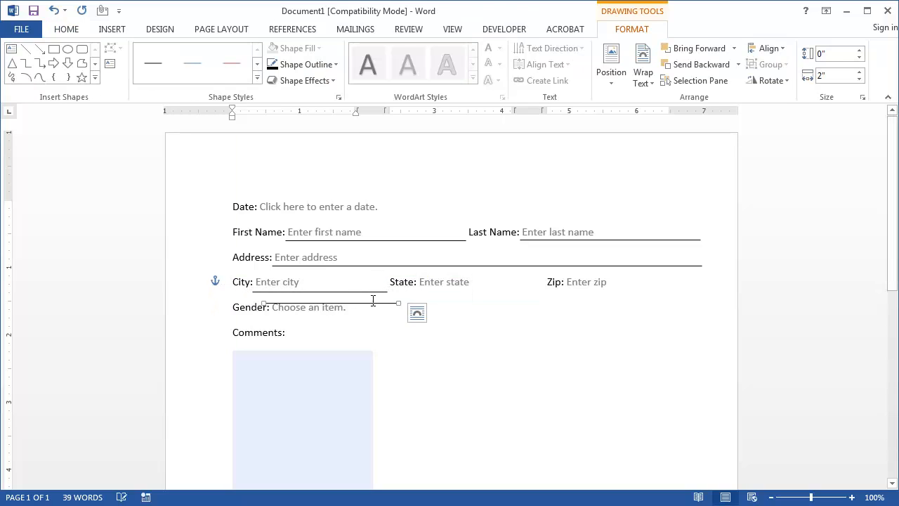
- Place copies of the City underline beneath the State and Zip fields, fitting the Zip line's end to the Address line's end
{"action": "left_click", "coordinate": [373, 299]}
{"action": "mouse_move", "coordinate": [354, 291]}
{"action": "left_mouse_down"}
{"action": "mouse_move", "coordinate": [373, 301]}
{"action": "mouse_move", "coordinate": [531, 292]}
{"action": "mouse_move", "coordinate": [561, 302]}
{"action": "mouse_move", "coordinate": [632, 289]}
{"action": "mouse_move", "coordinate": [623, 292]}
{"action": "left_mouse_up"}
{"action": "key", "text": "ctrl+v"}
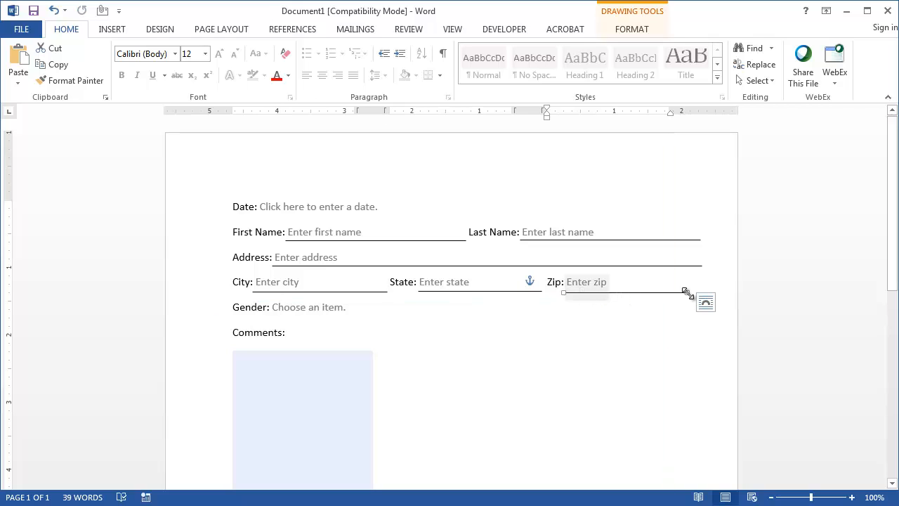
{"action": "left_click_drag", "start_coordinate": [687, 292], "coordinate": [702, 292]}
{"action": "left_click", "coordinate": [473, 425]}
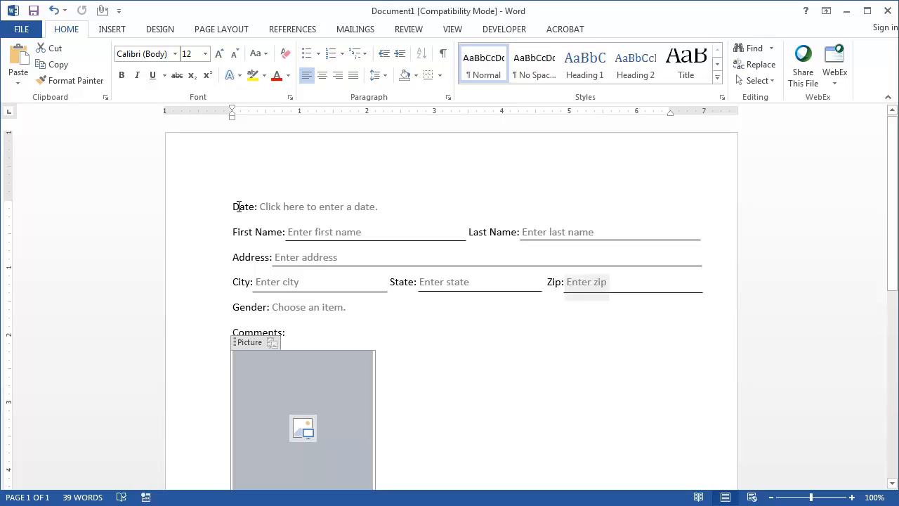
{"action": "left_click_drag", "start_coordinate": [234, 233], "coordinate": [281, 232]}
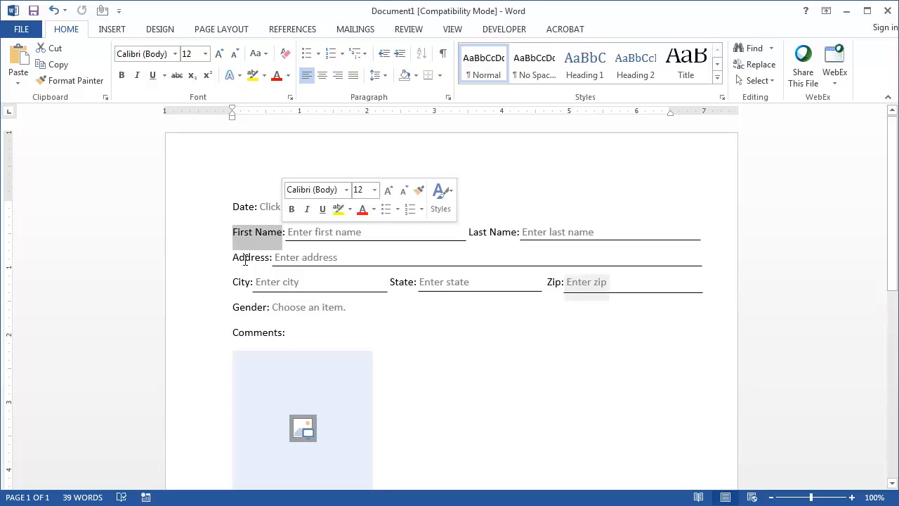
{"action": "left_click_drag", "start_coordinate": [239, 259], "coordinate": [268, 262]}
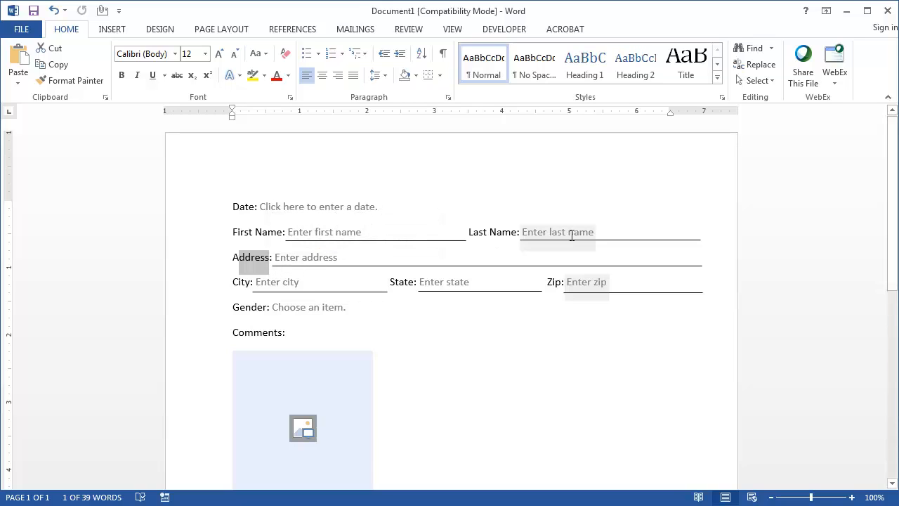
{"action": "left_click", "coordinate": [550, 233]}
{"action": "left_click", "coordinate": [330, 232]}
{"action": "left_click", "coordinate": [325, 206]}
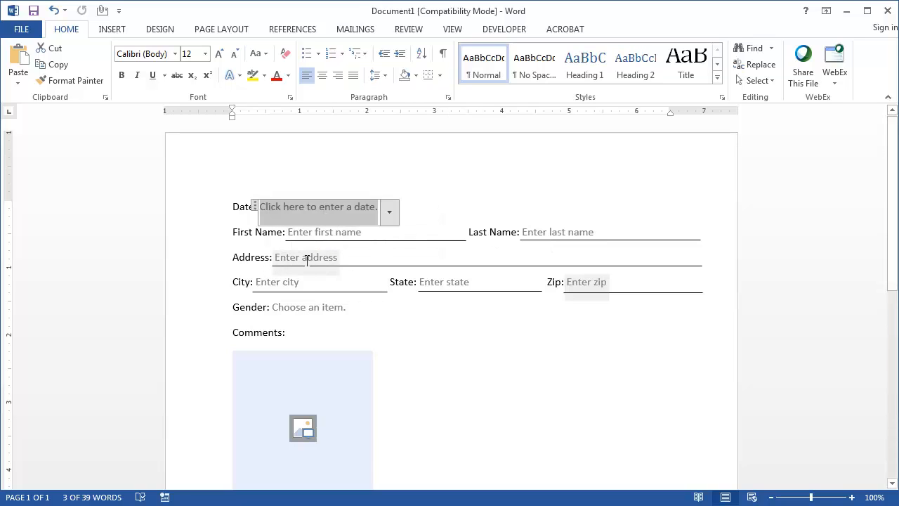
{"action": "left_click", "coordinate": [305, 258]}
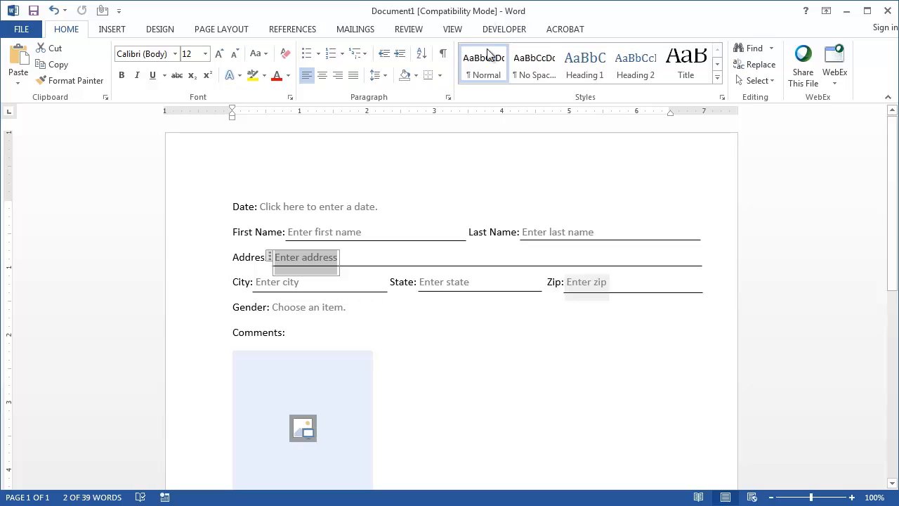
- Open the Restrict Editing settings and enable "Allow only this type of editing in the document"
{"action": "left_click", "coordinate": [503, 31]}
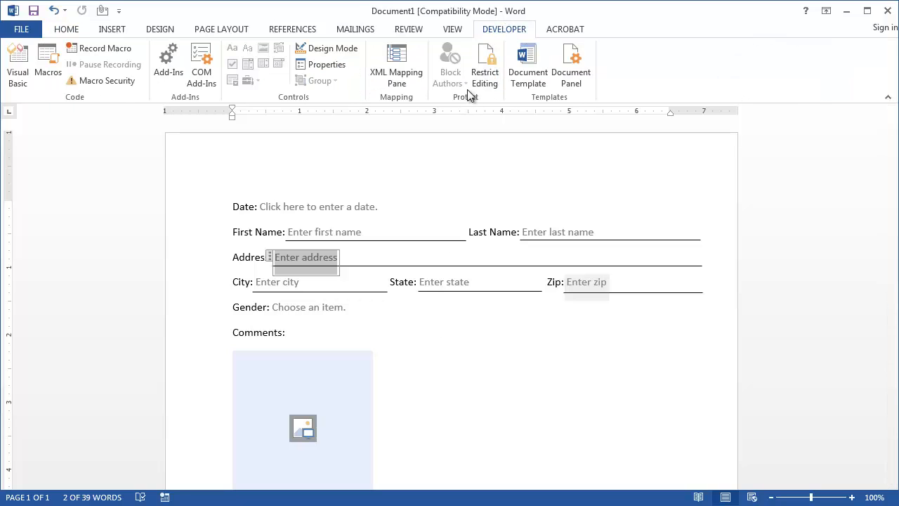
{"action": "left_click", "coordinate": [492, 69]}
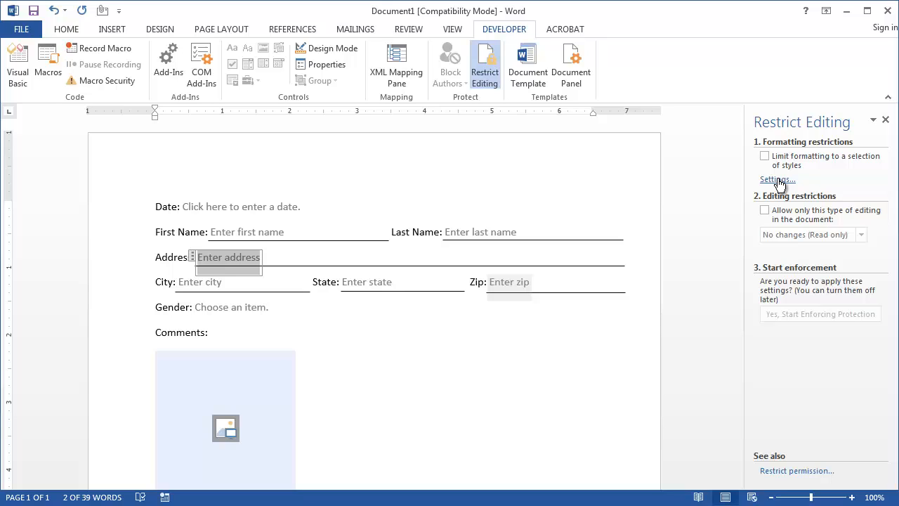
{"action": "left_click", "coordinate": [69, 36]}
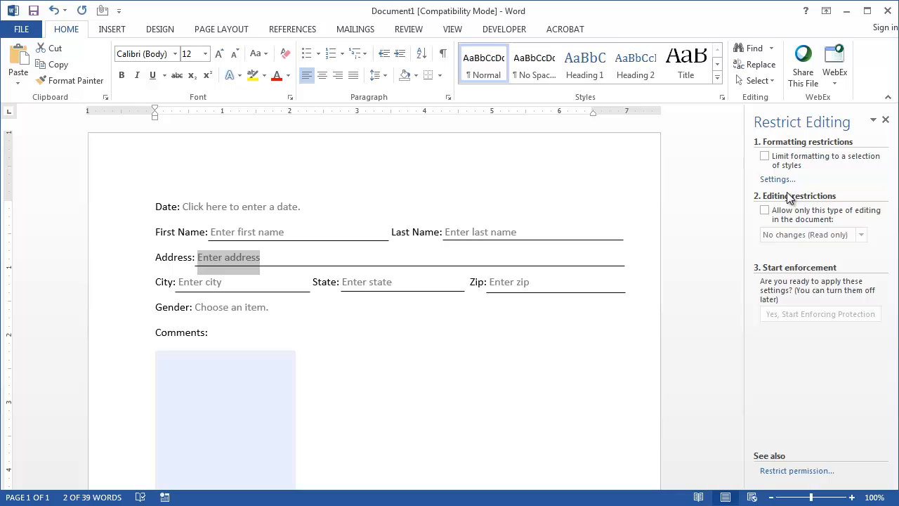
{"action": "left_click", "coordinate": [509, 30]}
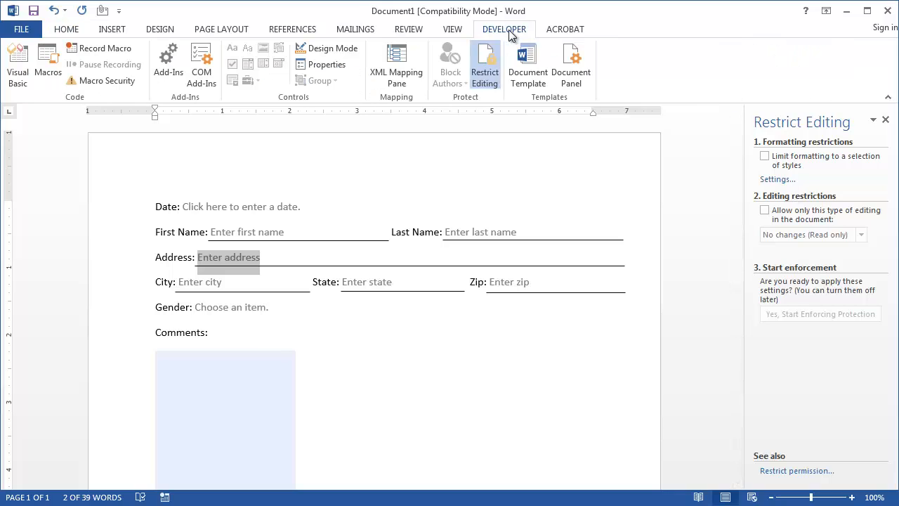
{"action": "left_click", "coordinate": [776, 214]}
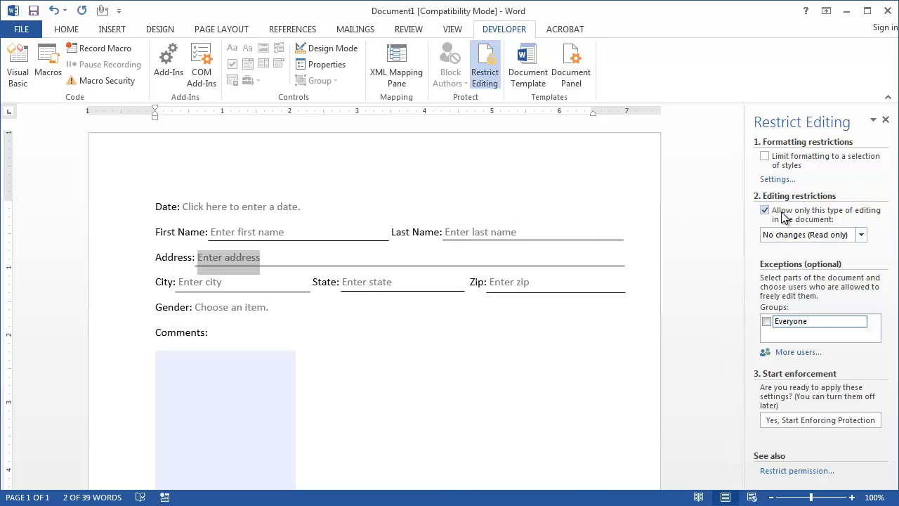
- Limit editing to Filling in forms, start enforcing protection without a password, and close the Restrict Editing settings
{"action": "left_click", "coordinate": [862, 236]}
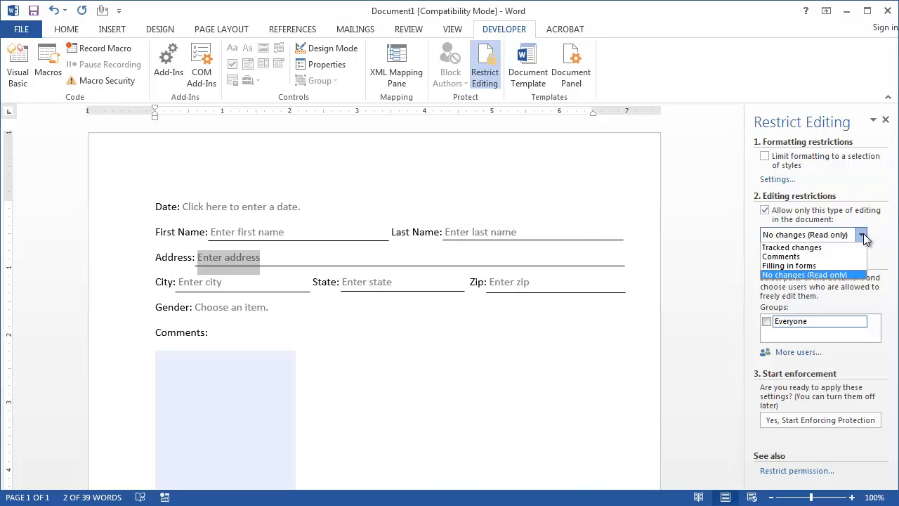
{"action": "left_click", "coordinate": [797, 267]}
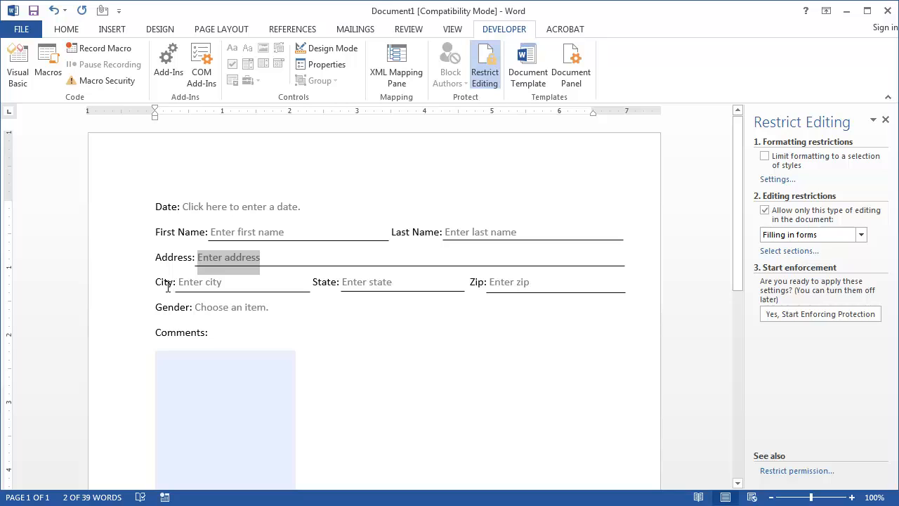
{"action": "left_click", "coordinate": [776, 314]}
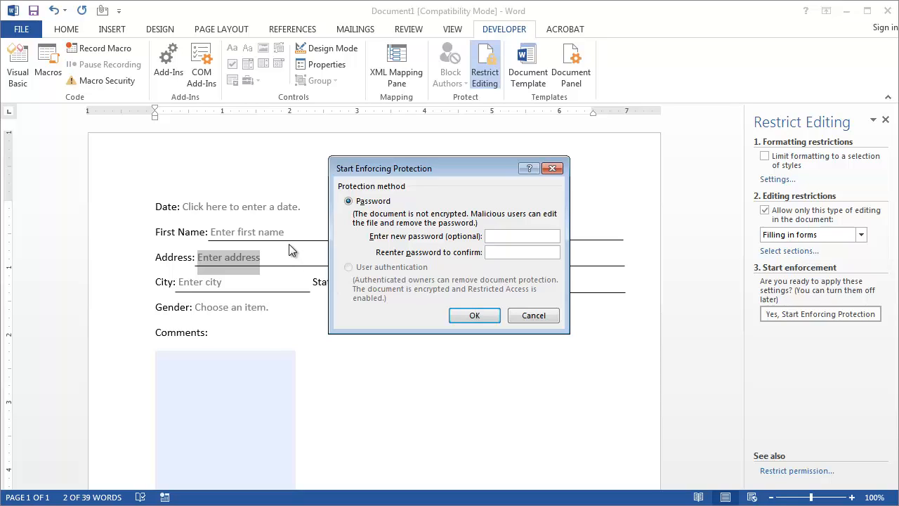
{"action": "left_click", "coordinate": [475, 315]}
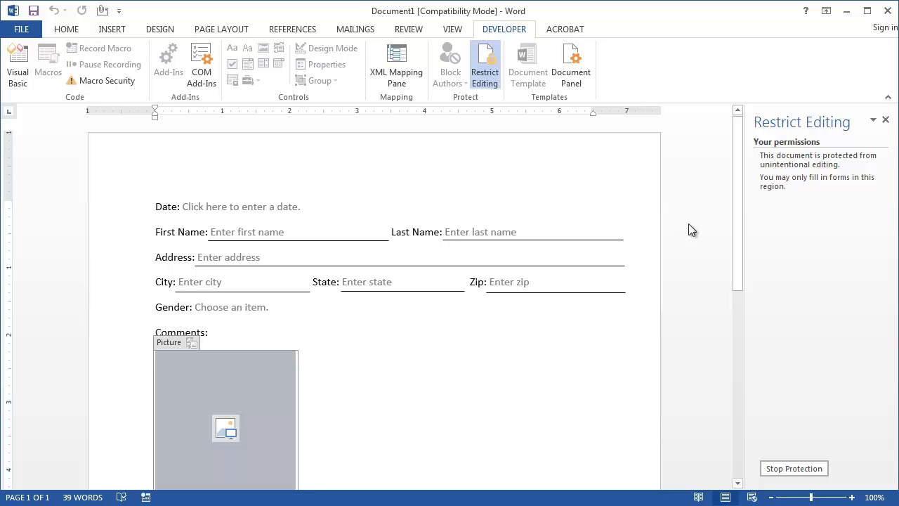
{"action": "left_click", "coordinate": [886, 120]}
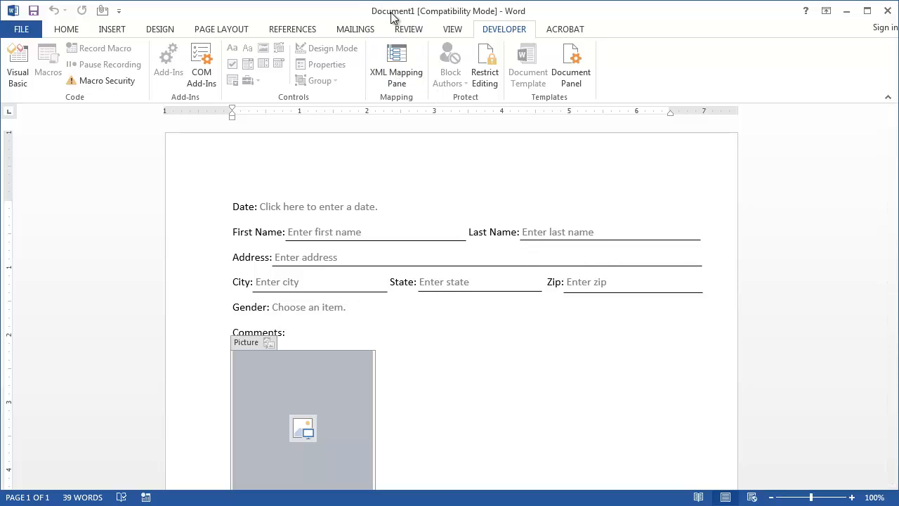
{"action": "left_click", "coordinate": [514, 372]}
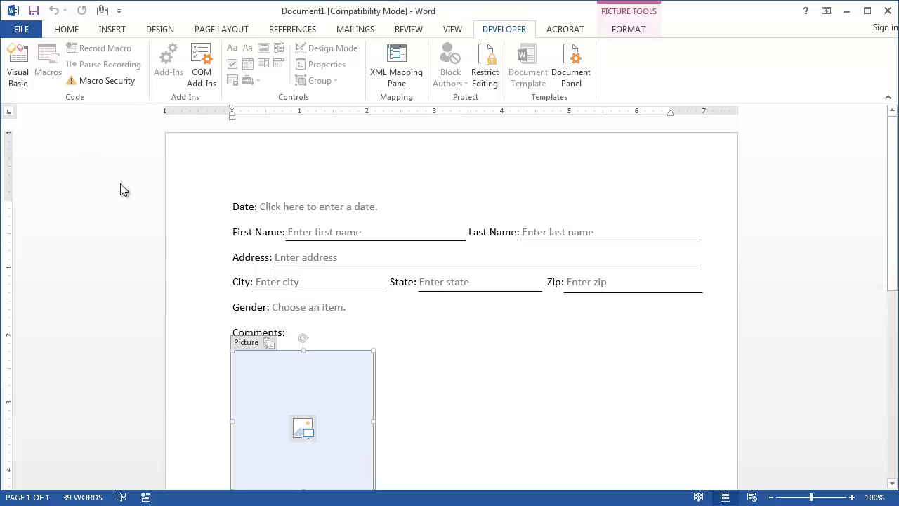
- Save the form as a Word Template in Custom Office Templates, replacing user_form.dotx and accepting the format upgrade, and close it
{"action": "key", "text": "ctrl+s"}
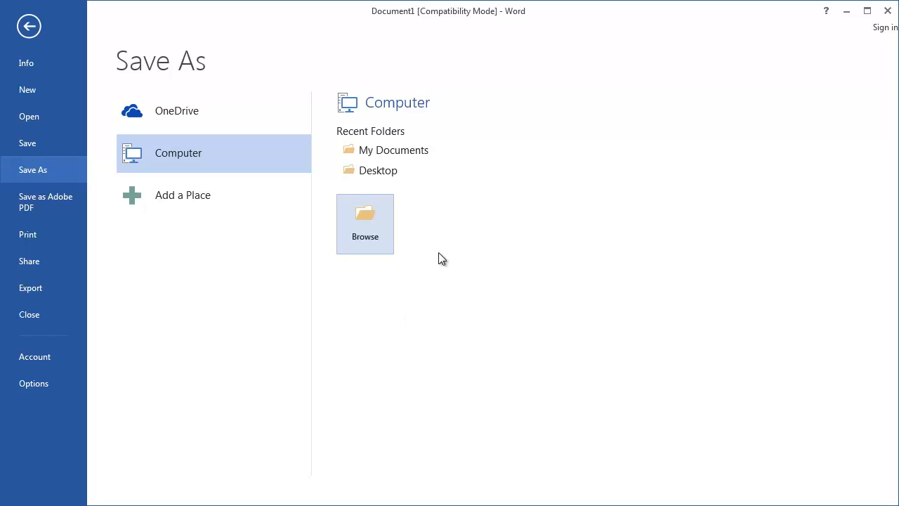
{"action": "left_click", "coordinate": [383, 170]}
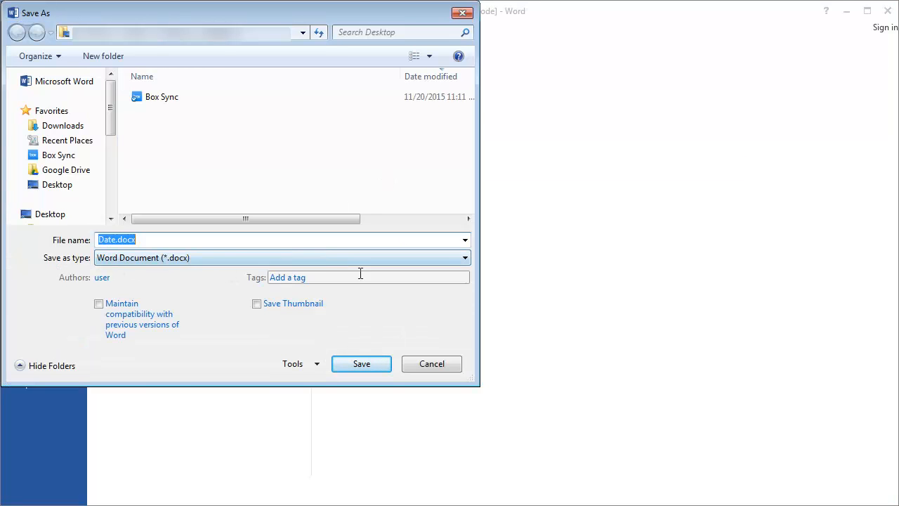
{"action": "left_click", "coordinate": [466, 258]}
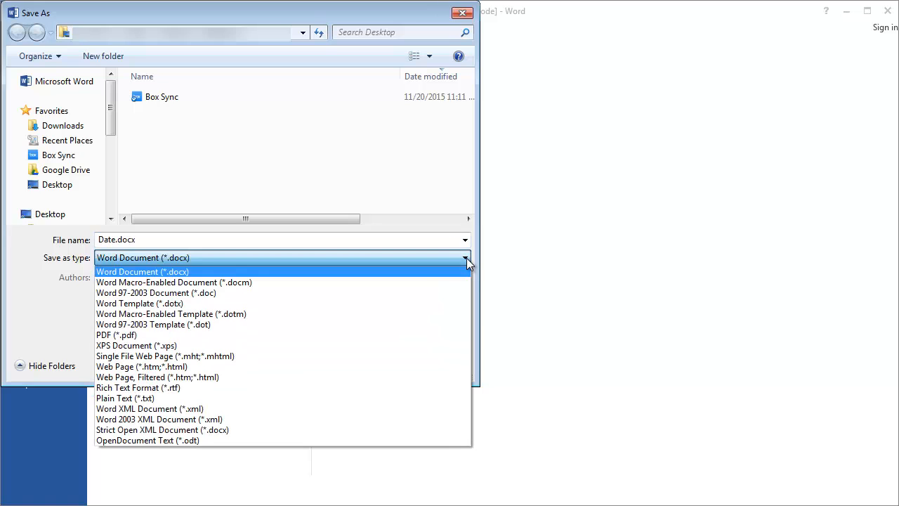
{"action": "left_click", "coordinate": [149, 302]}
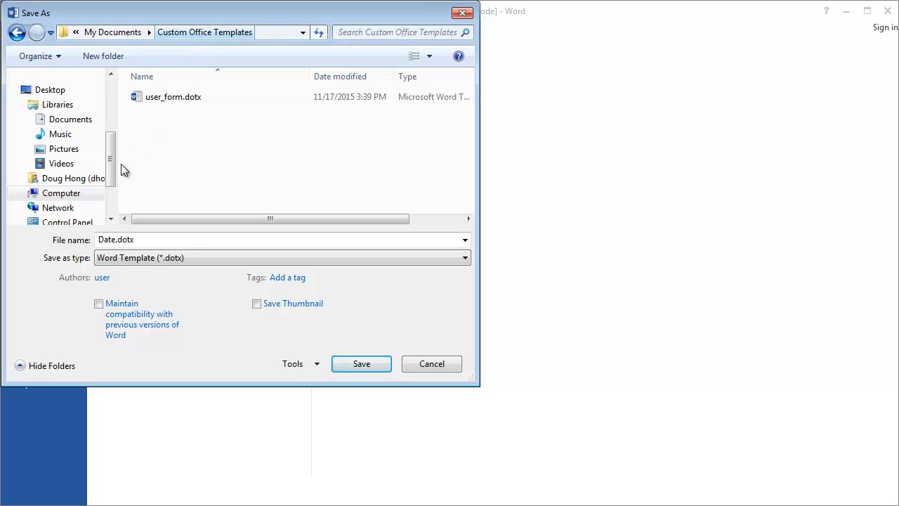
{"action": "left_click", "coordinate": [166, 100]}
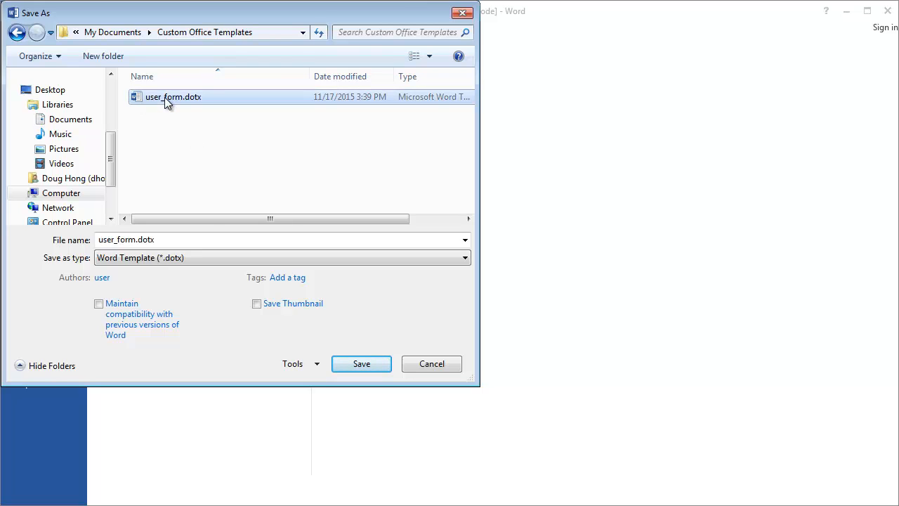
{"action": "left_click", "coordinate": [368, 364]}
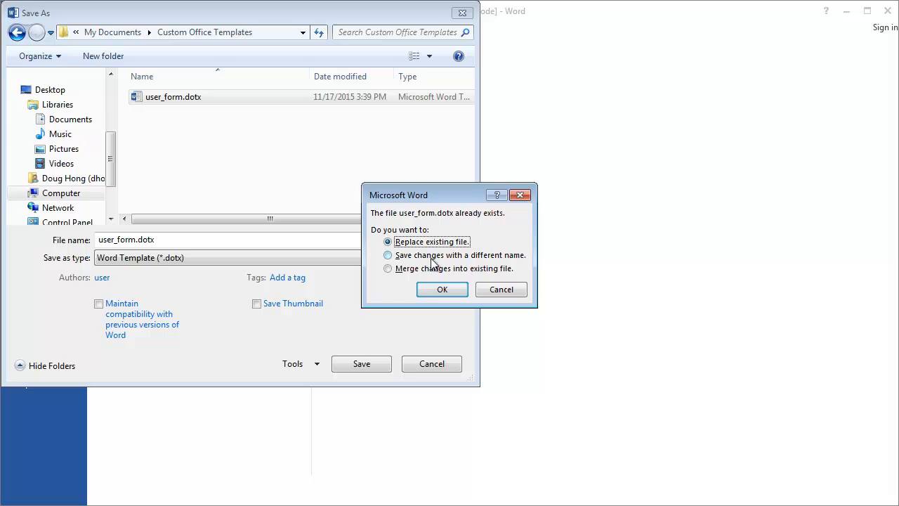
{"action": "left_click", "coordinate": [443, 290]}
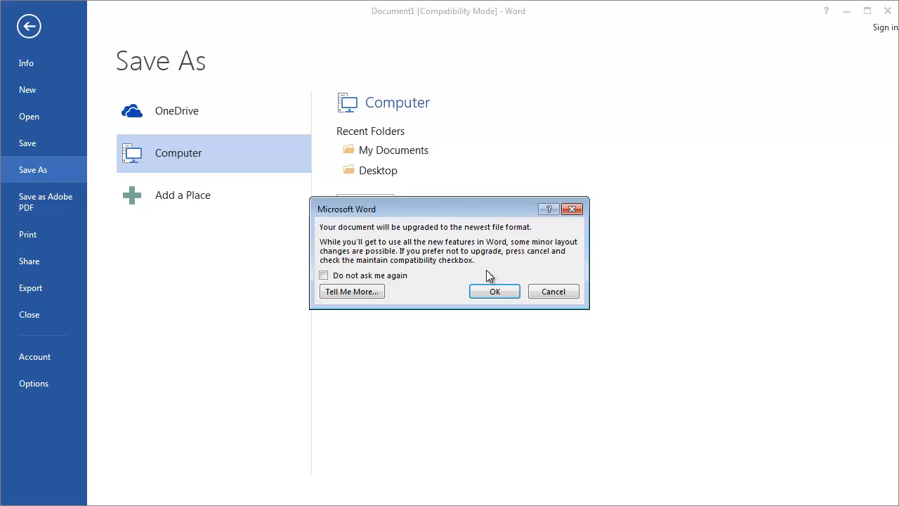
{"action": "left_click", "coordinate": [502, 290]}
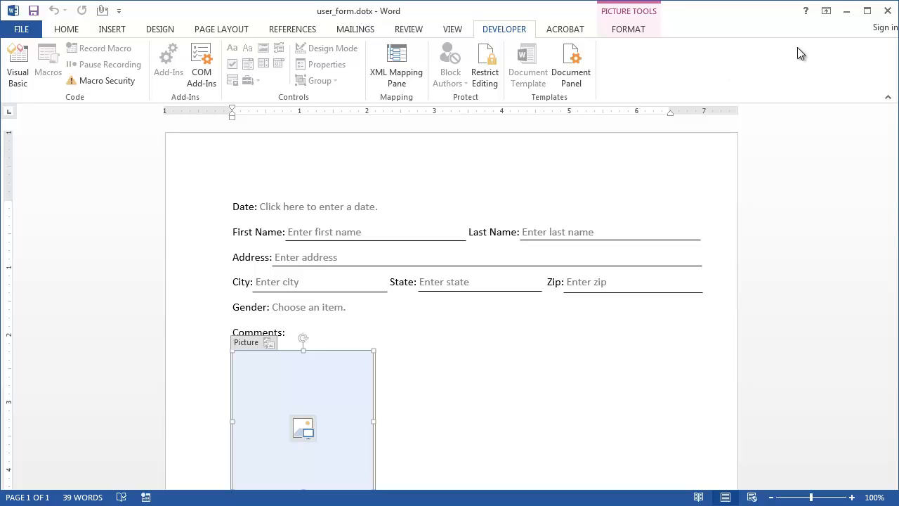
{"action": "left_click", "coordinate": [887, 12]}
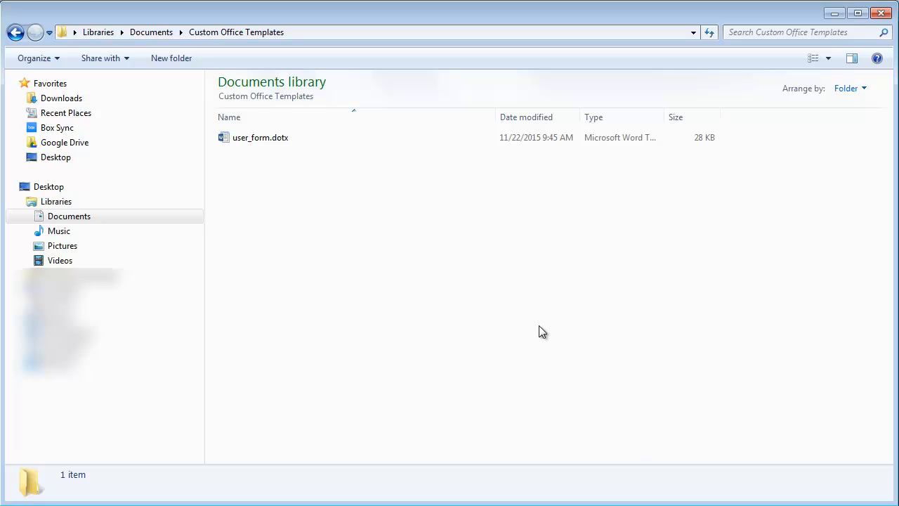
- Create a new document from the user_form.dotx template and set its Date field to today, 11/22/2015
{"action": "double_click", "coordinate": [277, 140]}
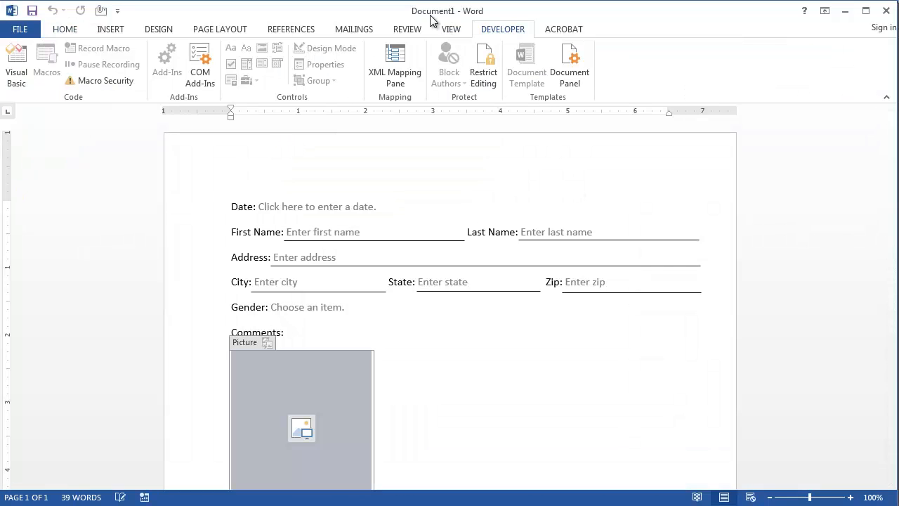
{"action": "left_click", "coordinate": [374, 206]}
{"action": "left_click", "coordinate": [388, 211]}
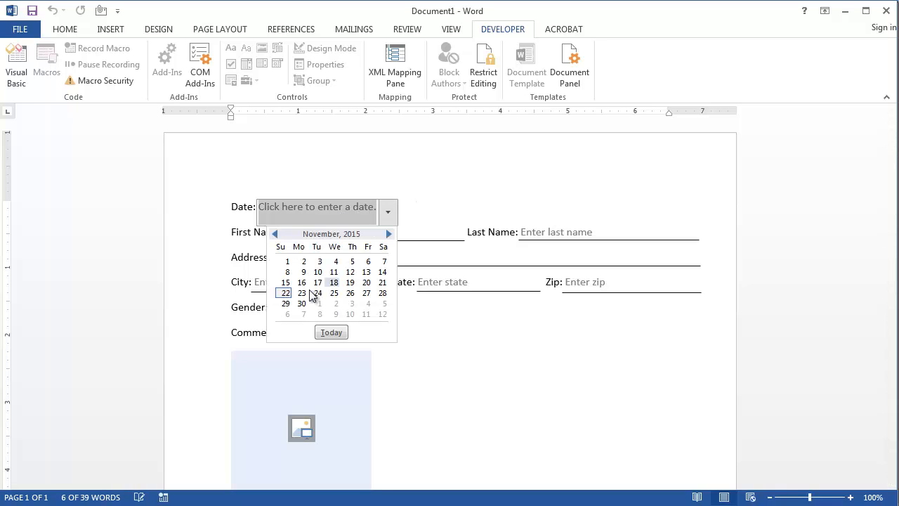
{"action": "left_click", "coordinate": [332, 332]}
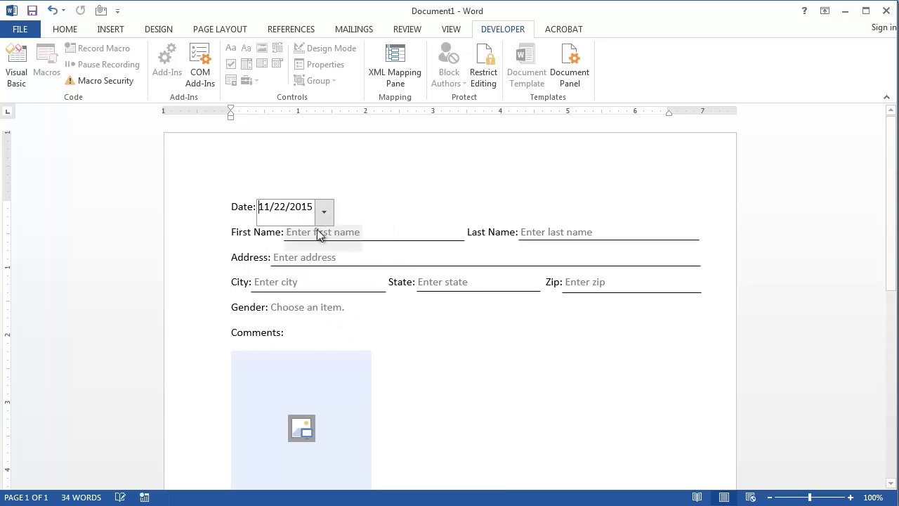
- Test the protection by trying to select the Last Name and State labels and entering the First Name, Address and City fields
{"action": "left_click", "coordinate": [479, 233]}
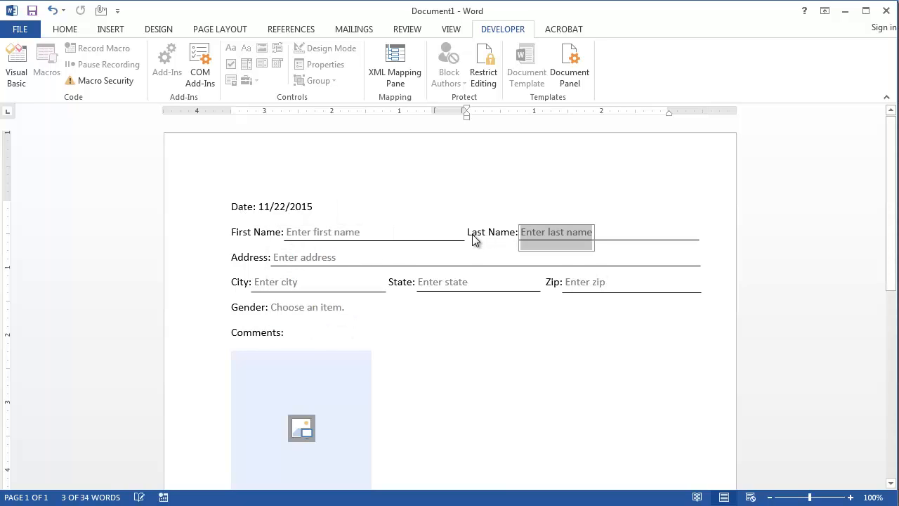
{"action": "left_click", "coordinate": [473, 233]}
{"action": "left_click_drag", "start_coordinate": [472, 231], "coordinate": [506, 234]}
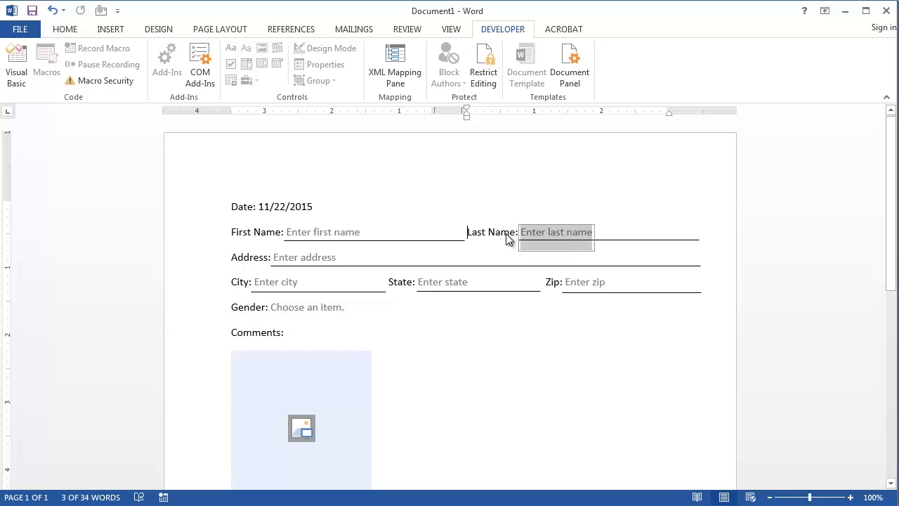
{"action": "left_click", "coordinate": [399, 292]}
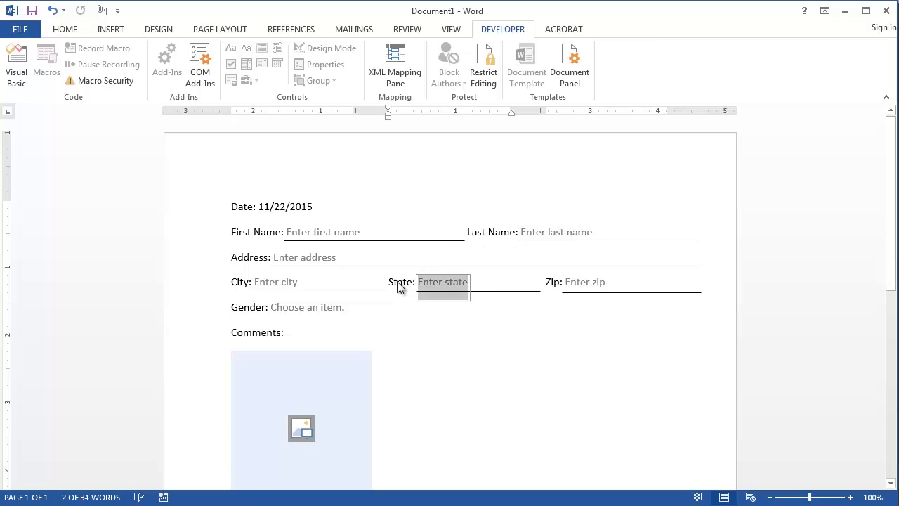
{"action": "left_click", "coordinate": [294, 281]}
{"action": "left_click", "coordinate": [301, 259]}
{"action": "left_click", "coordinate": [326, 229]}
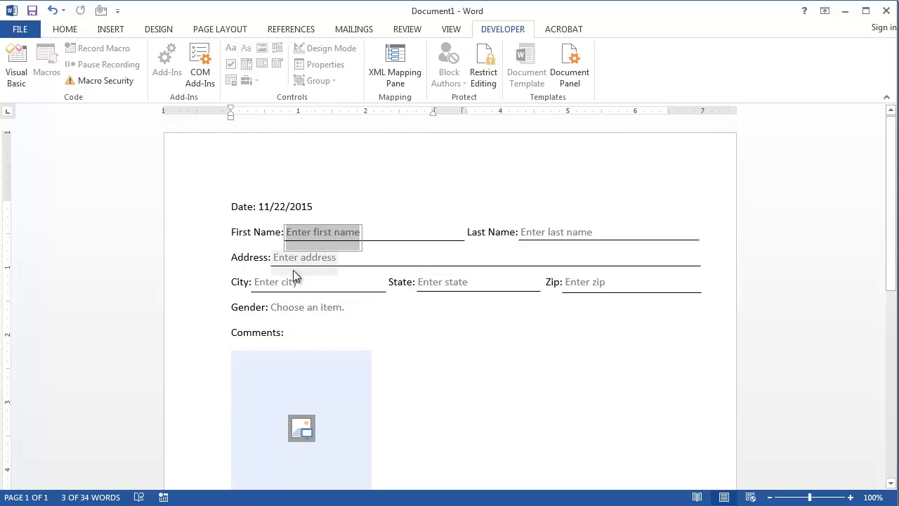
{"action": "left_click", "coordinate": [291, 258]}
{"action": "left_click", "coordinate": [257, 284]}
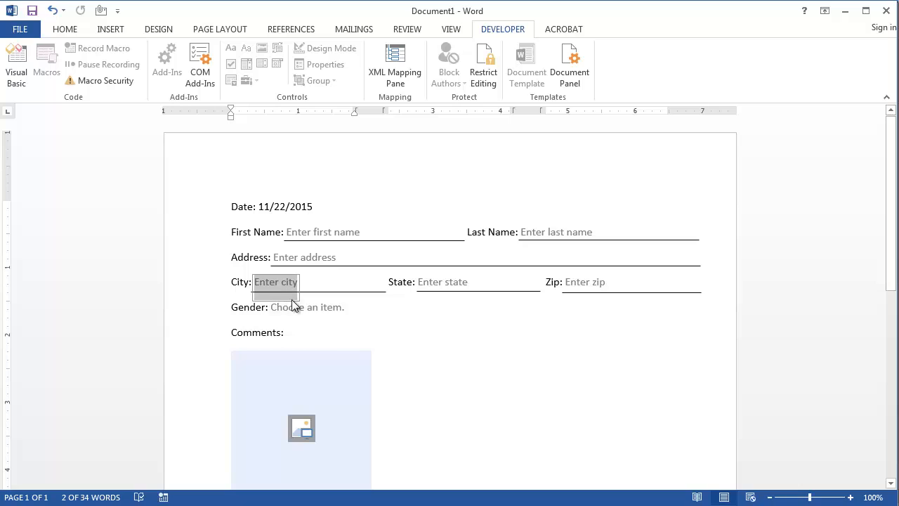
- Set the Gender field to Male
{"action": "left_click", "coordinate": [293, 306]}
{"action": "left_click", "coordinate": [351, 313]}
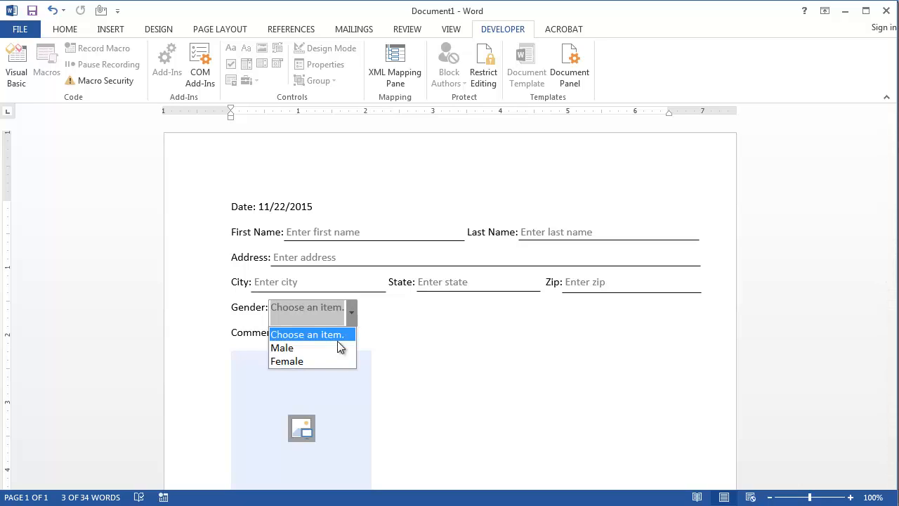
{"action": "left_click", "coordinate": [321, 348]}
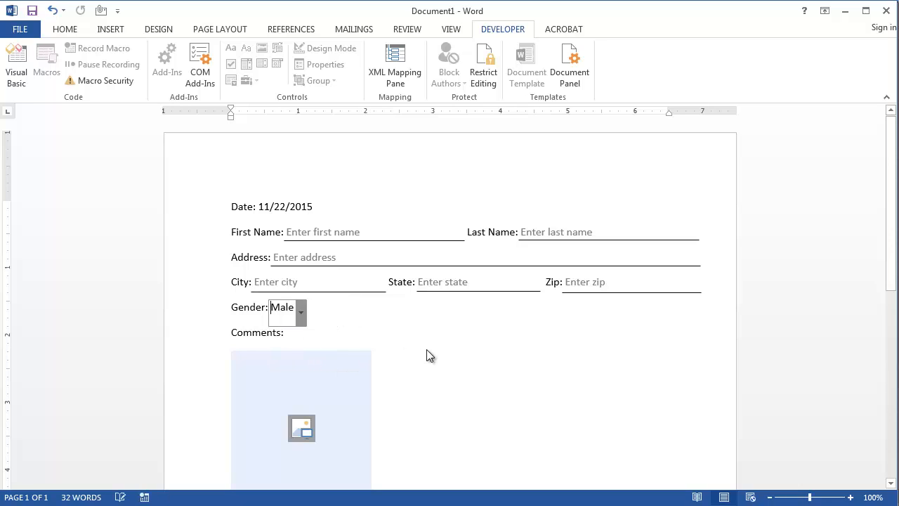
- Try the picture control without inserting an image, and enter "adfsdaf" in the text field beneath it
{"action": "scroll", "coordinate": [464, 337], "scroll_direction": "down", "scroll_amount": 4}
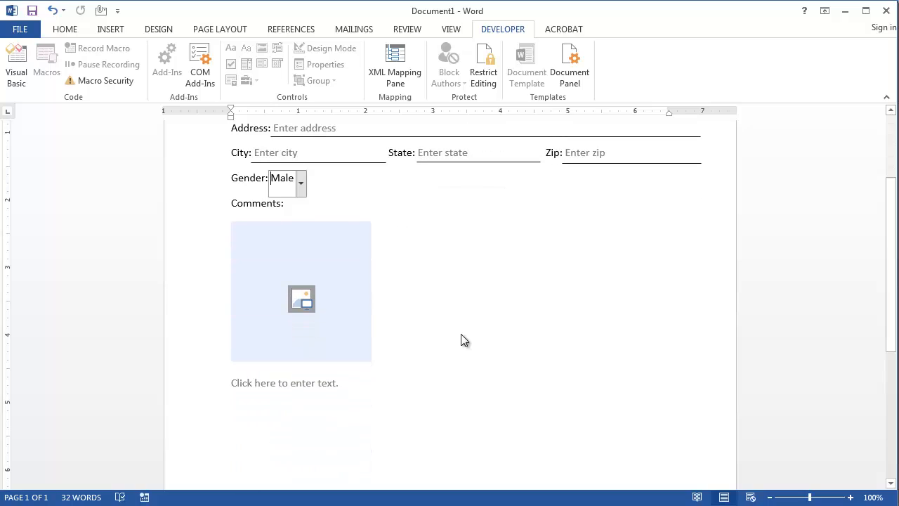
{"action": "left_click", "coordinate": [301, 294]}
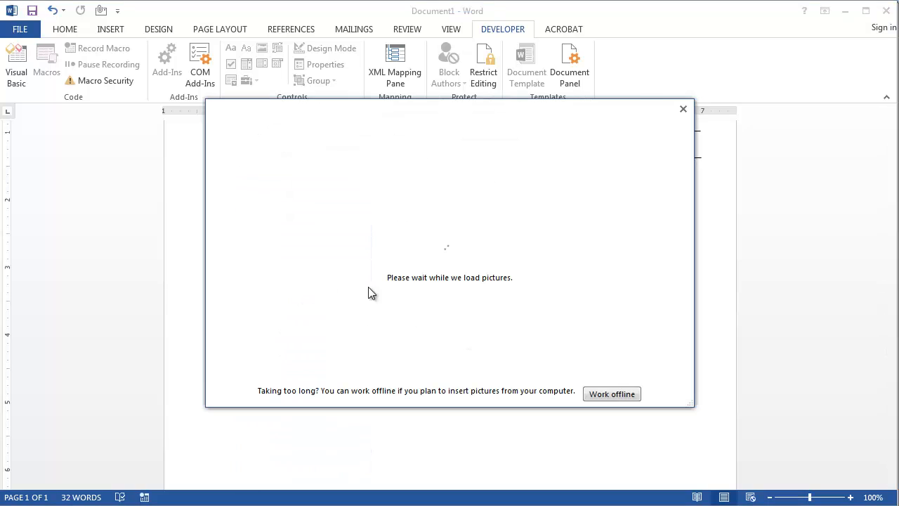
{"action": "left_click", "coordinate": [684, 110]}
{"action": "left_click", "coordinate": [276, 380]}
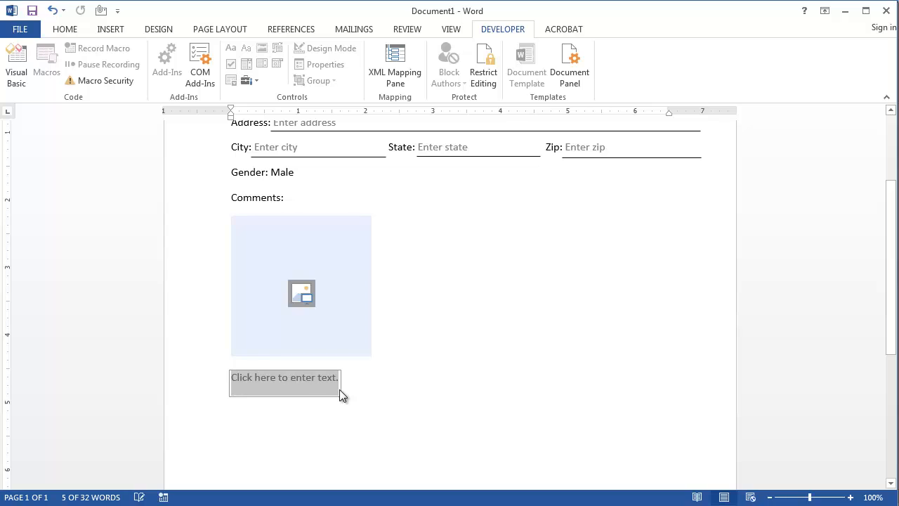
{"action": "type", "text": "adfsdaf"}
- Check whether the Date, First Name, Address, City and State labels can be edited, ending in the Address field
{"action": "key", "text": "ctrl+Home"}
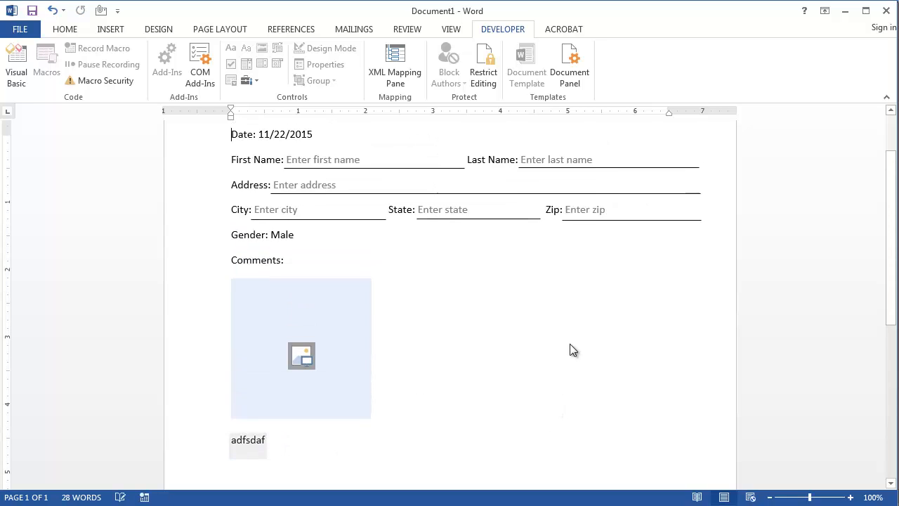
{"action": "left_click", "coordinate": [572, 282]}
{"action": "left_click", "coordinate": [421, 282]}
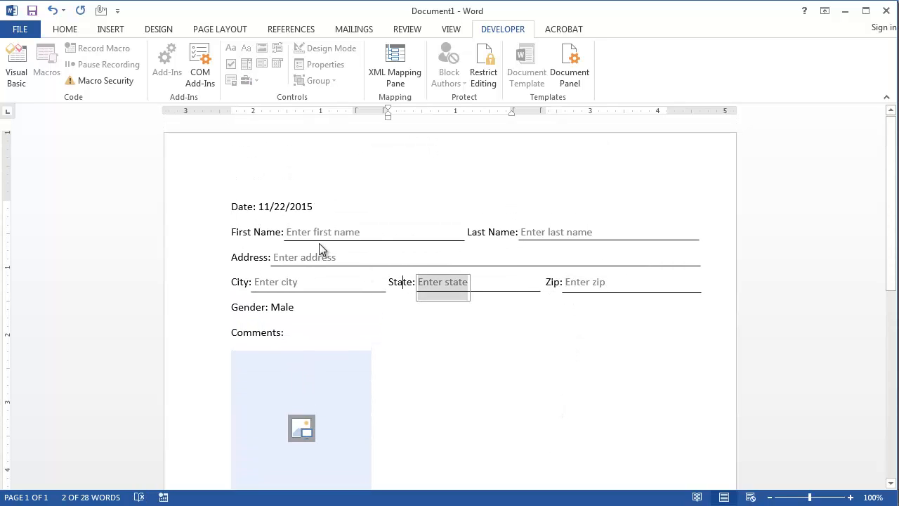
{"action": "left_click", "coordinate": [231, 208]}
{"action": "left_click", "coordinate": [247, 233]}
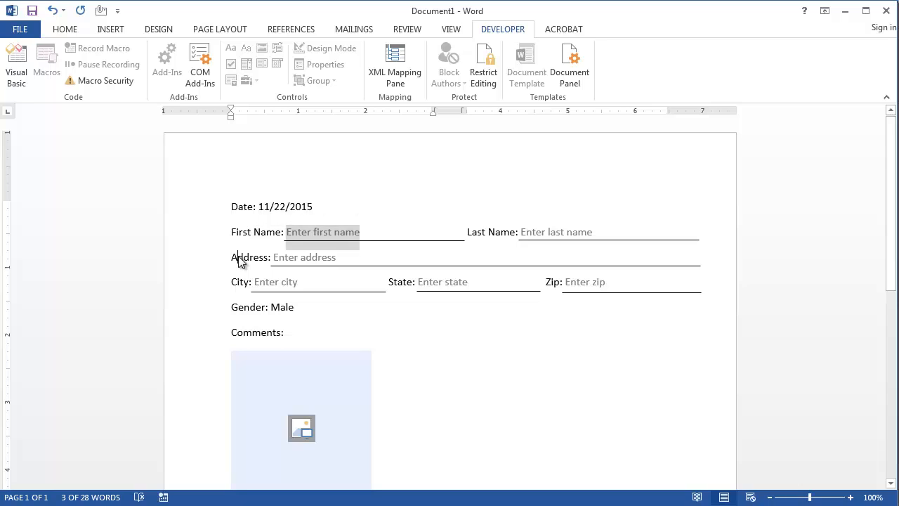
{"action": "left_click", "coordinate": [238, 255]}
{"action": "left_click", "coordinate": [234, 285]}
{"action": "left_click", "coordinate": [313, 259]}
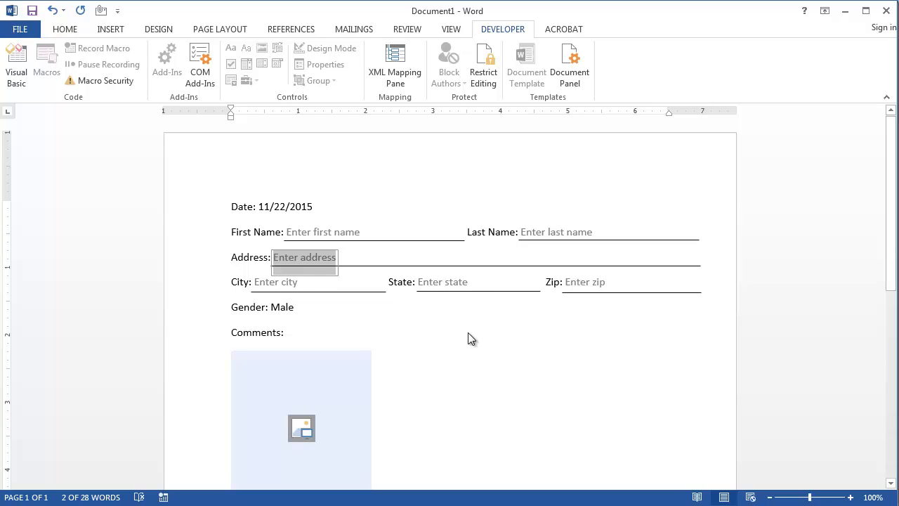
- Create a new document from the featured "Patient registration form" template
{"action": "left_click", "coordinate": [18, 28]}
{"action": "left_click", "coordinate": [40, 95]}
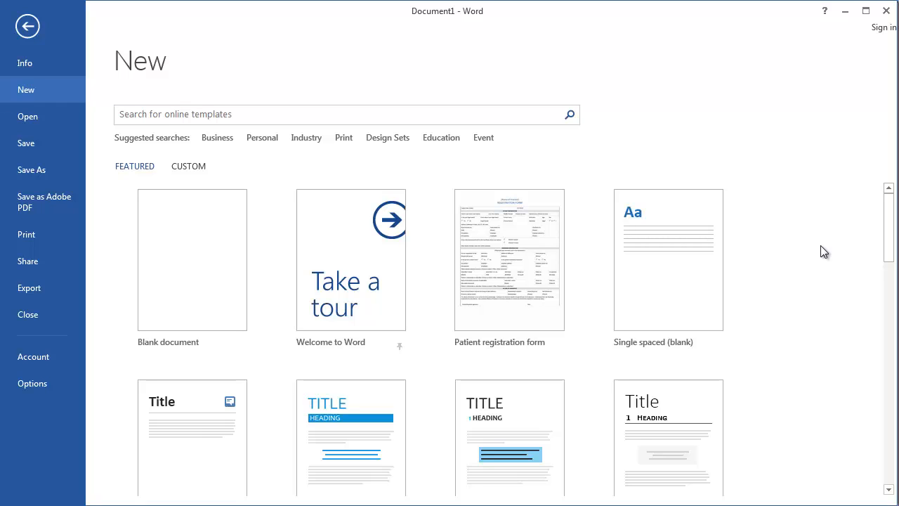
{"action": "left_click", "coordinate": [506, 255]}
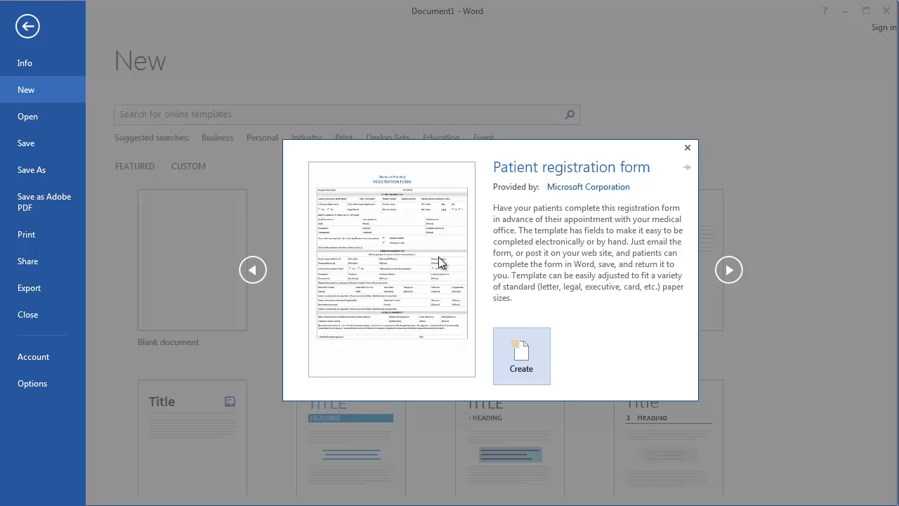
{"action": "left_click", "coordinate": [524, 350]}
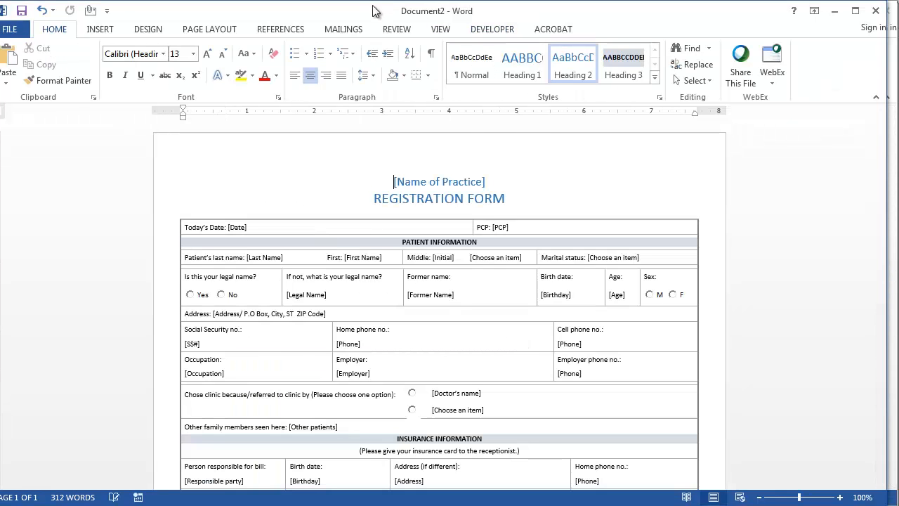
- Select the Today's Date placeholder in the registration form and bring up the developer form-control commands
{"action": "scroll", "coordinate": [471, 281], "scroll_direction": "down", "scroll_amount": 1}
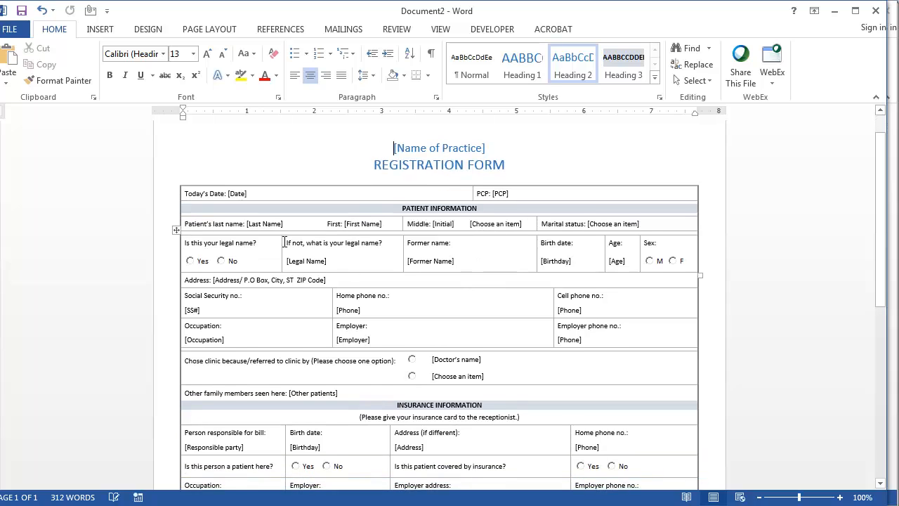
{"action": "left_click", "coordinate": [238, 194]}
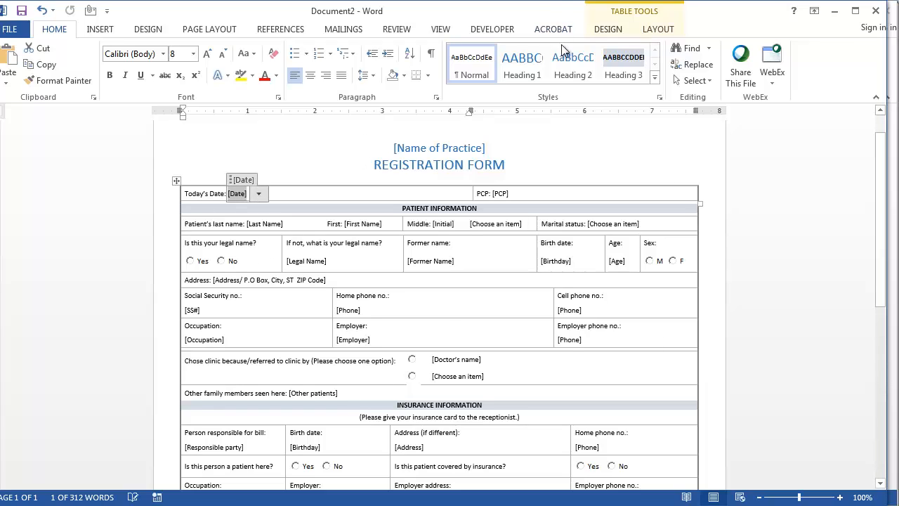
{"action": "left_click", "coordinate": [495, 29]}
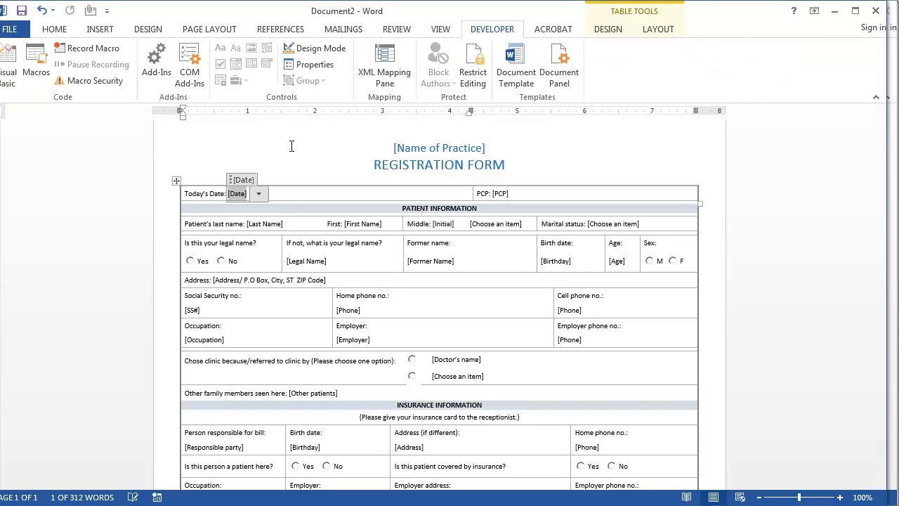
- Test the Yes and No options for "Is this your legal name?", ending on Yes, and turn on Design Mode
{"action": "left_click", "coordinate": [222, 261]}
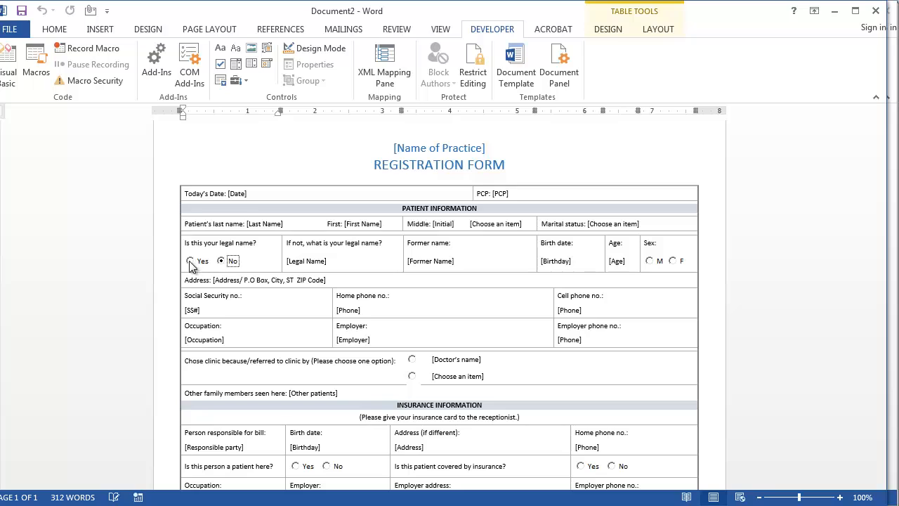
{"action": "left_click", "coordinate": [190, 262]}
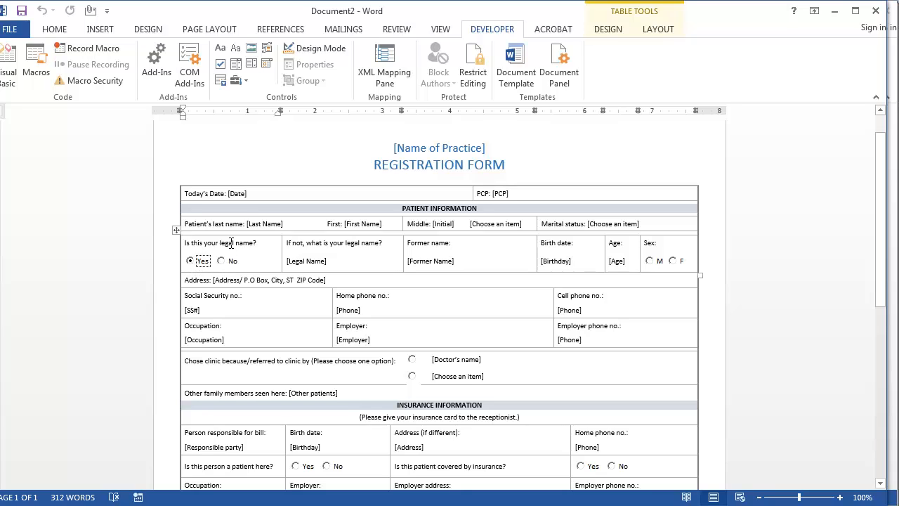
{"action": "left_click", "coordinate": [222, 262]}
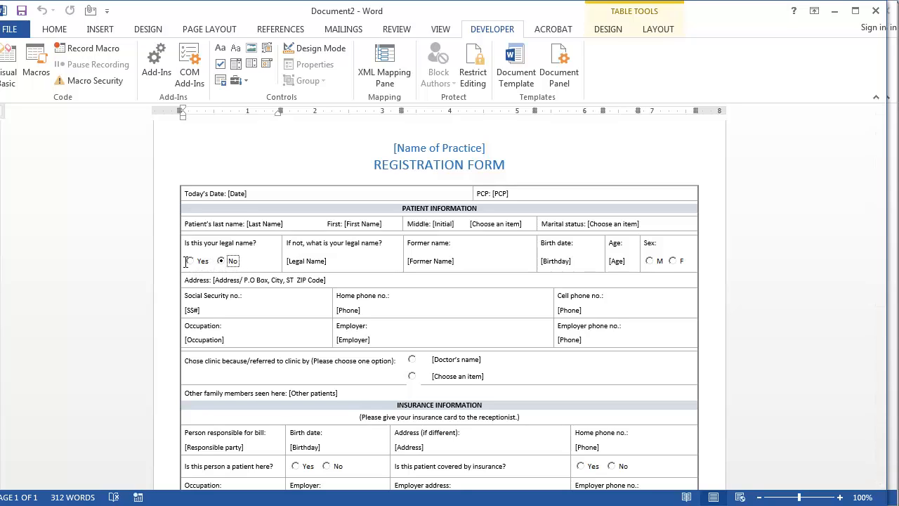
{"action": "left_click", "coordinate": [189, 261]}
{"action": "left_click", "coordinate": [312, 47]}
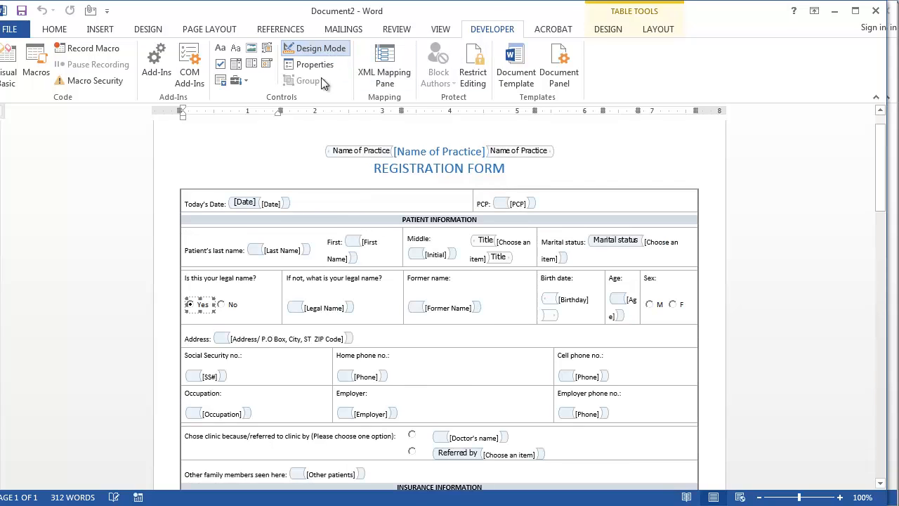